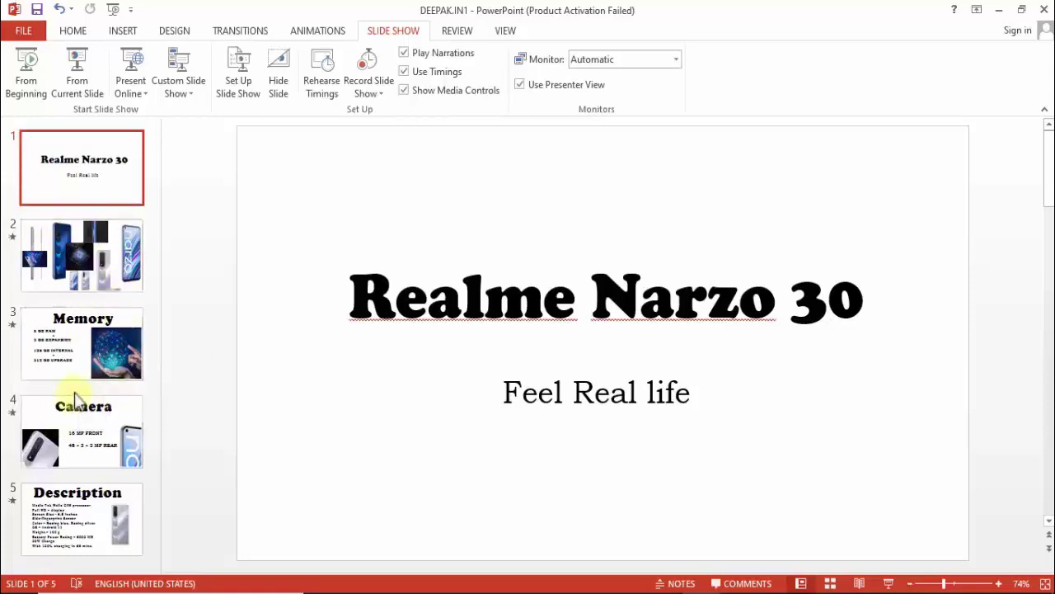
Step: Play the Realme Narzo 30 deck full screen from the 'Feel Real life' title slide
left_click(110, 10)
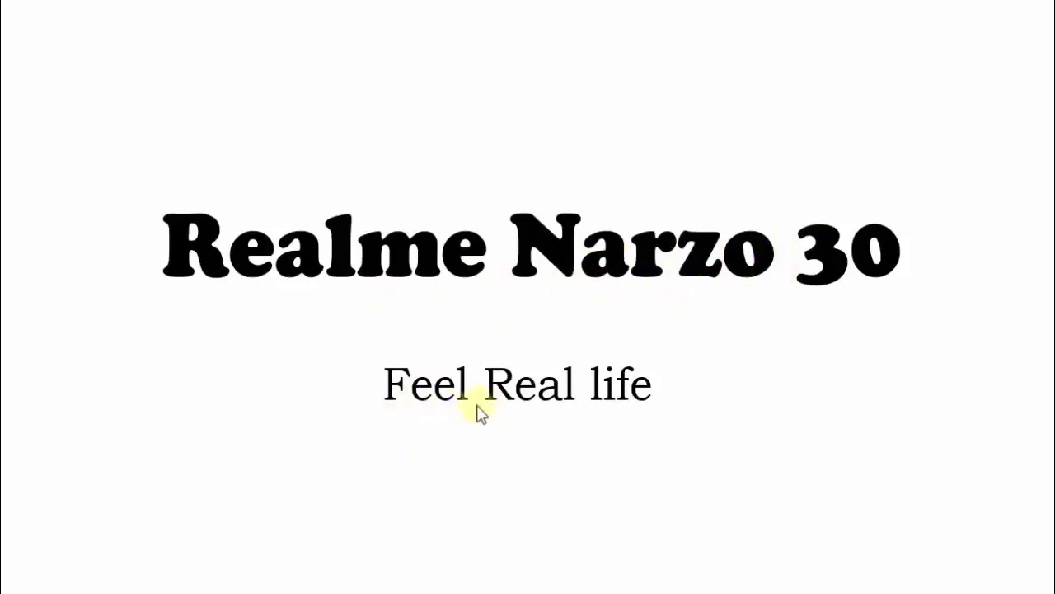
Step: Advance through the photo collage to the Memory slide, revealing the RAM, storage and sphere animations
left_click(820, 350)
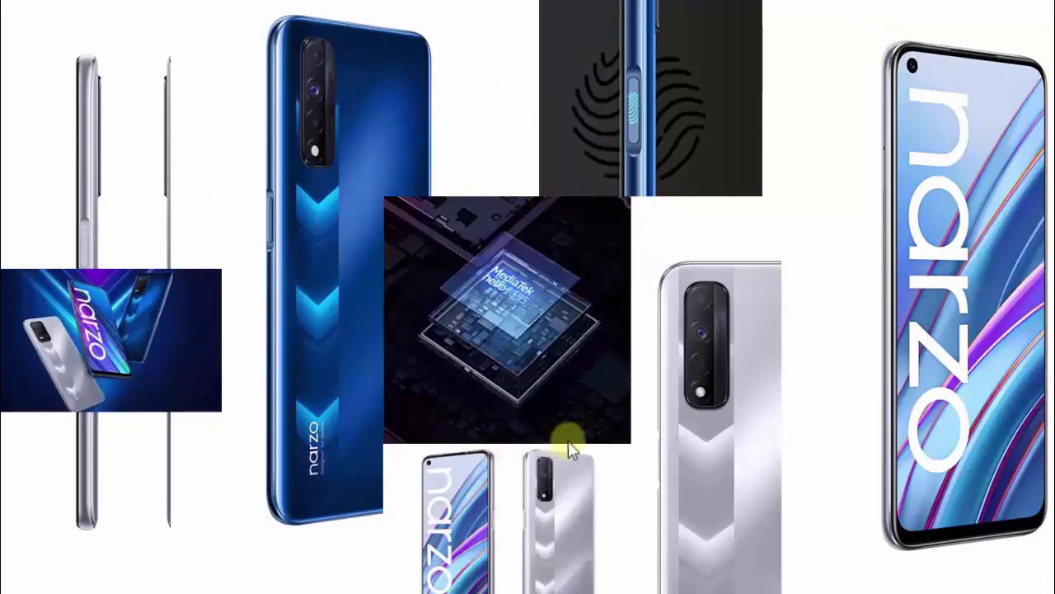
left_click(777, 358)
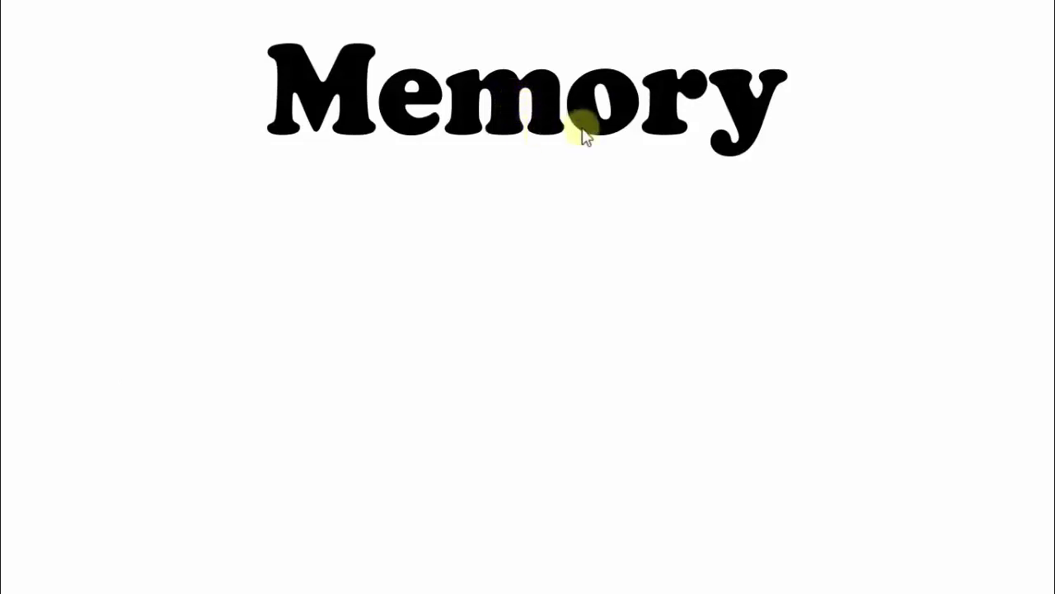
left_click(716, 237)
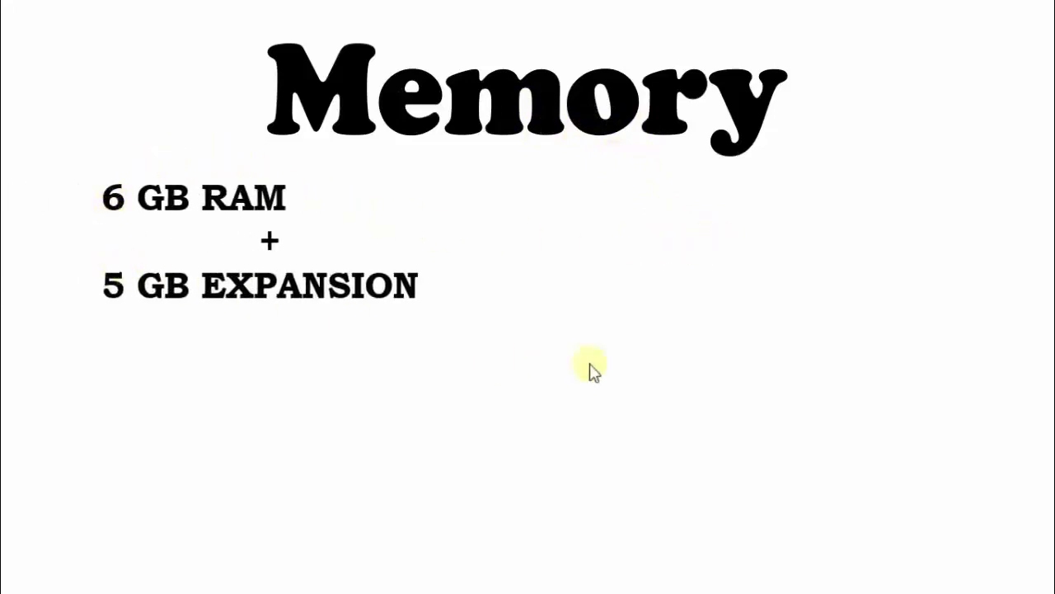
left_click(637, 364)
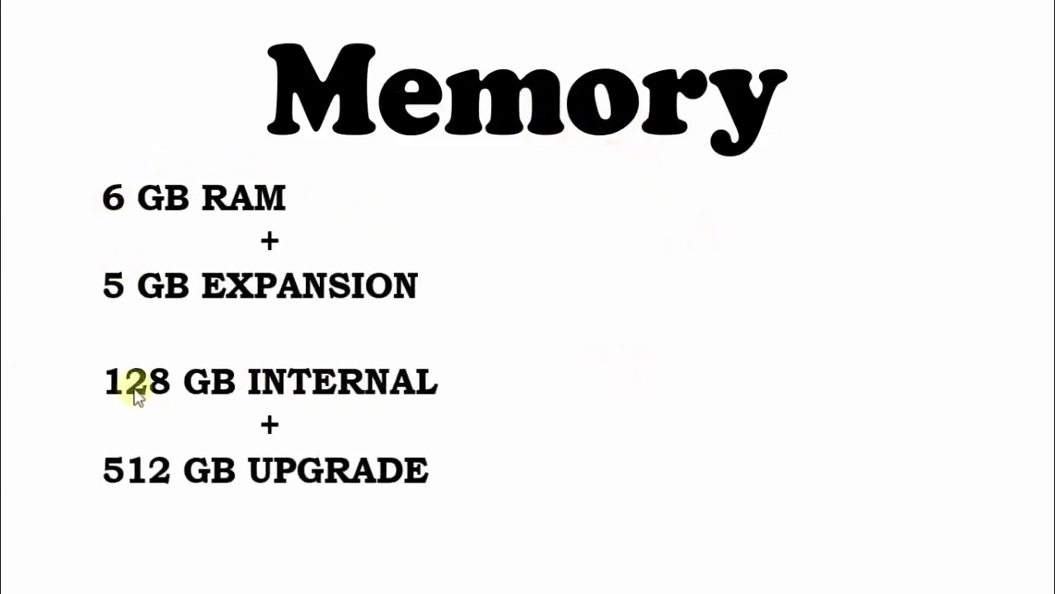
left_click(631, 363)
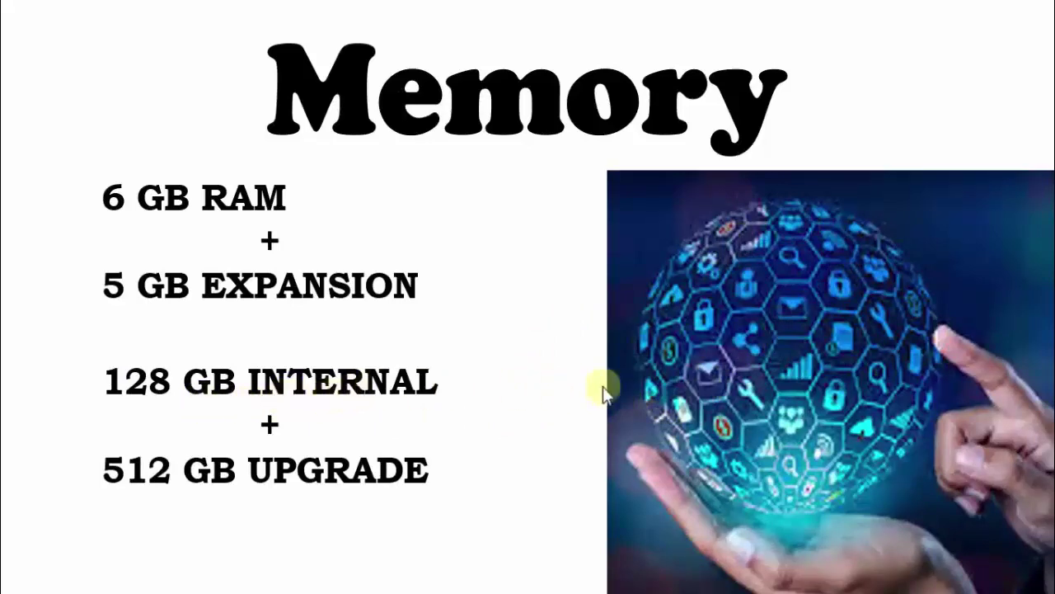
Step: Play the Camera slide's chip, fingerprint and phone image animations, then end the show
left_click(682, 392)
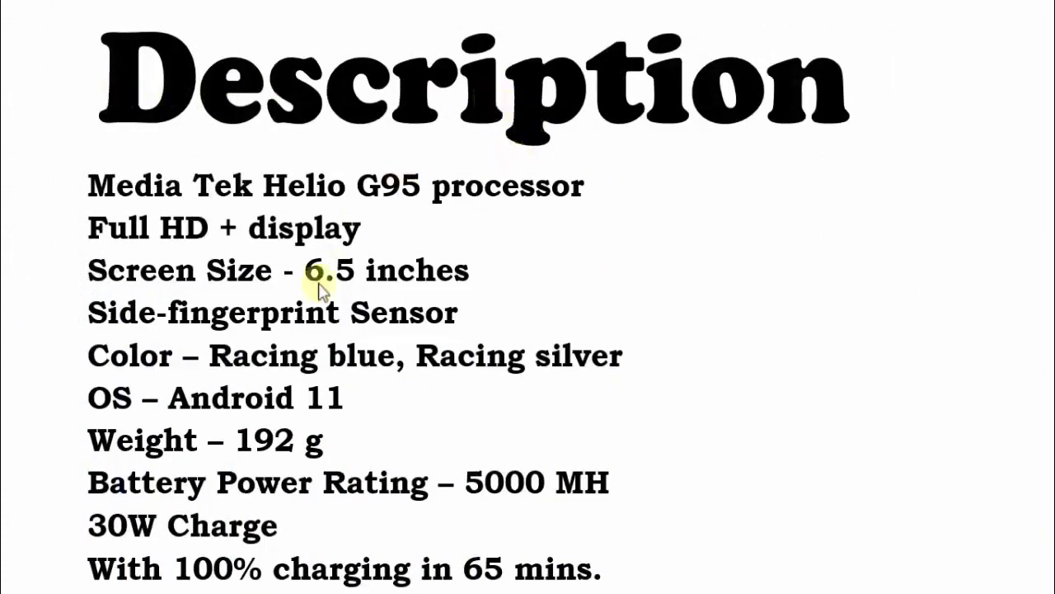
left_click(548, 261)
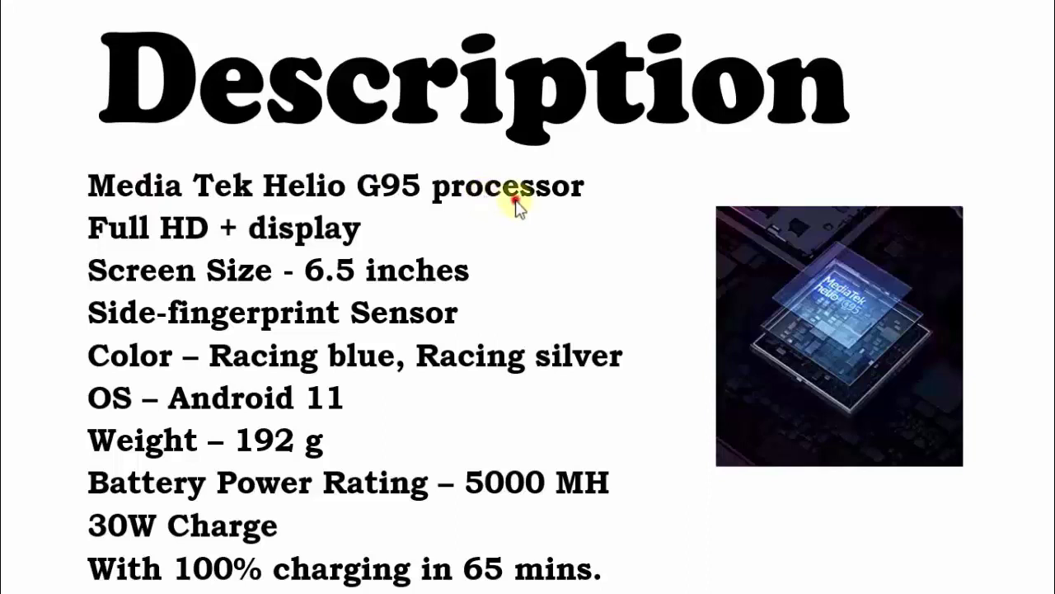
left_click(517, 202)
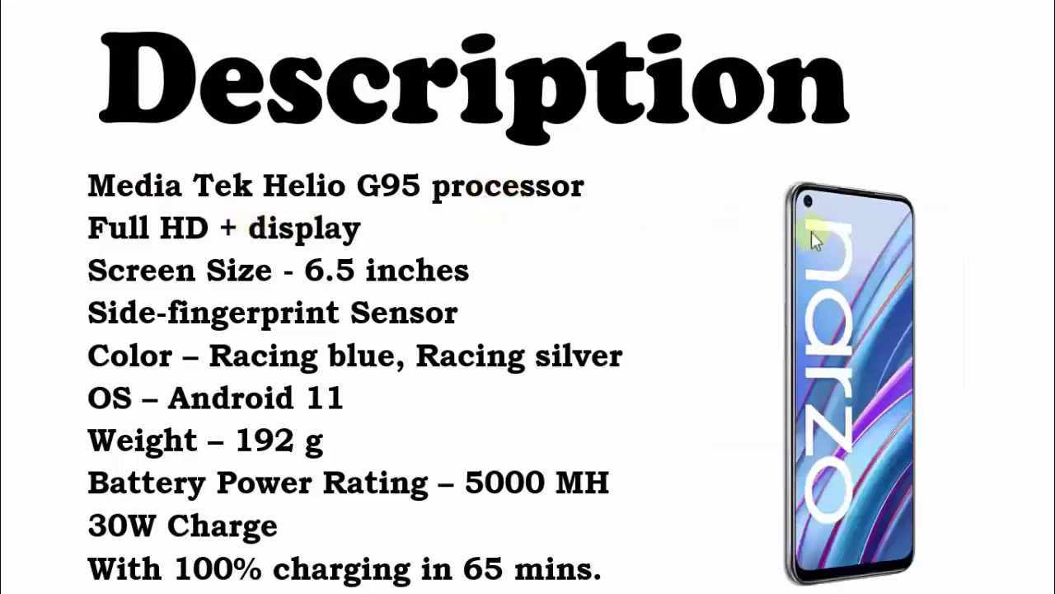
left_click(506, 293)
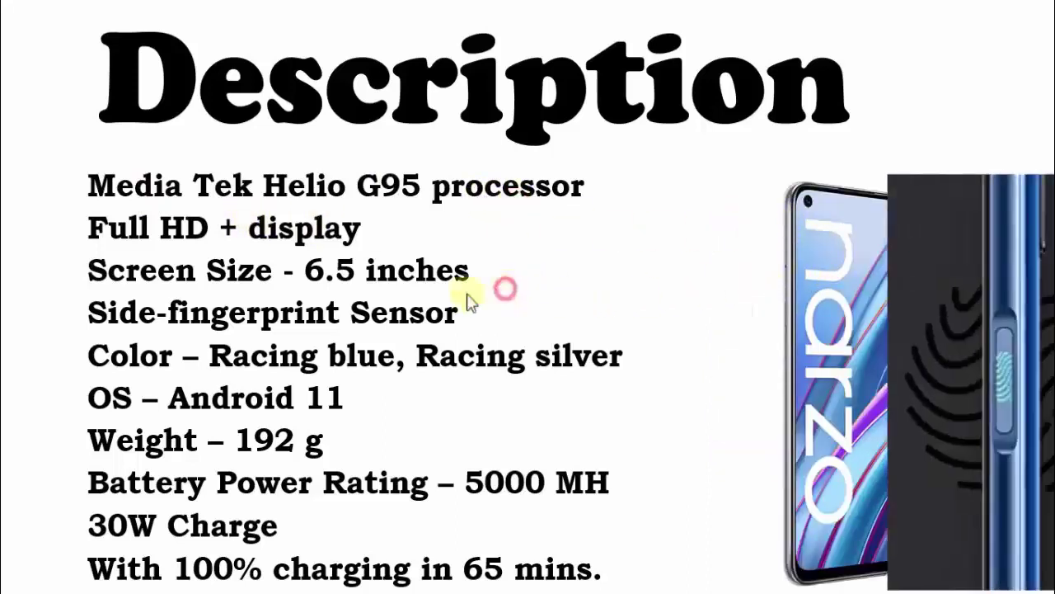
left_click(371, 327)
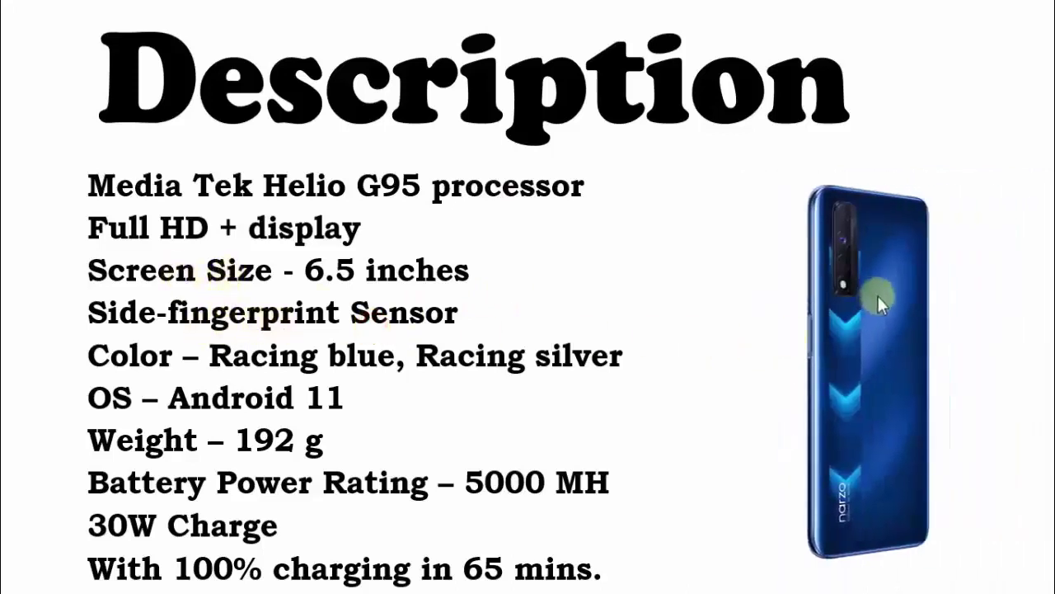
left_click(889, 356)
left_click(883, 359)
scroll(803, 410, "up", 1)
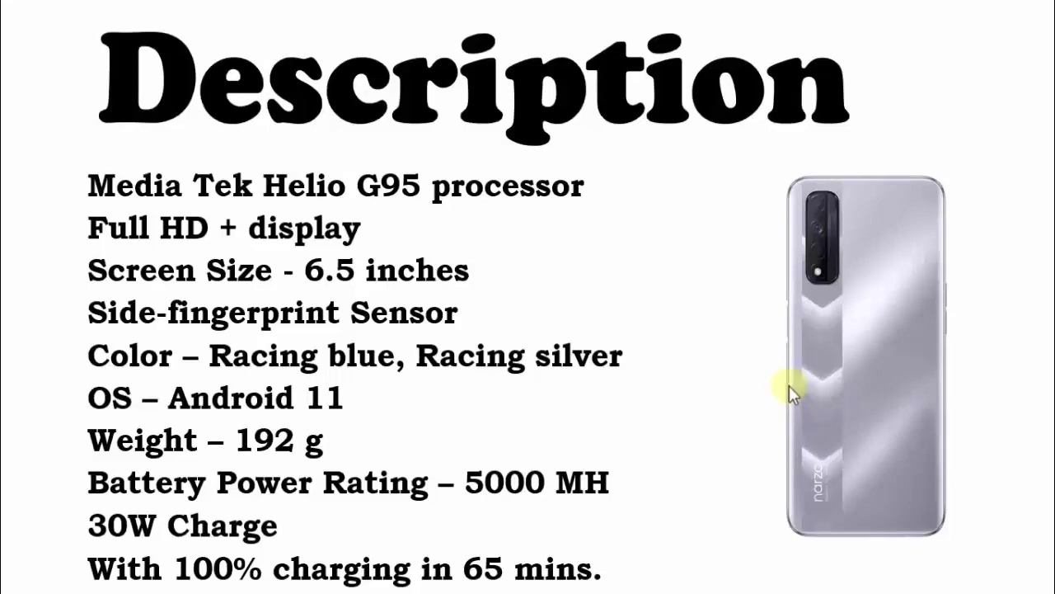
key("Escape")
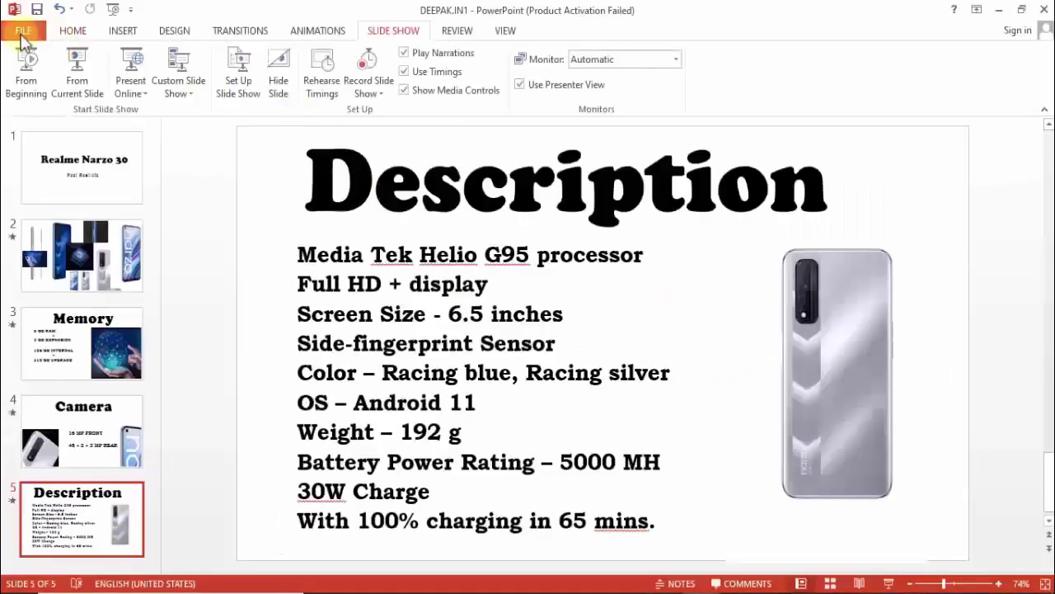
Step: Create a new blank presentation
left_click(24, 33)
left_click(31, 101)
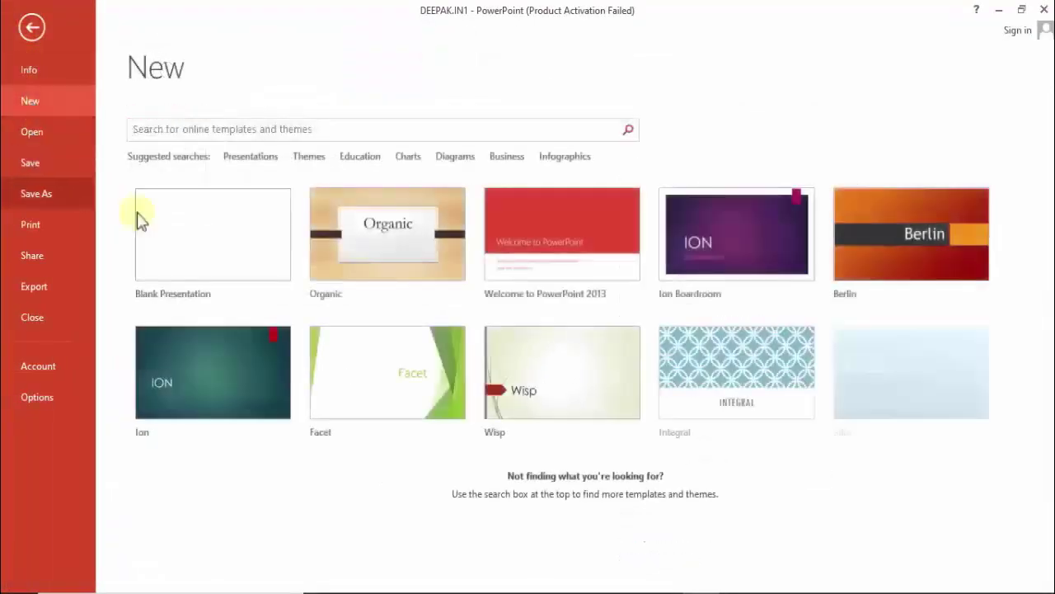
left_click(198, 240)
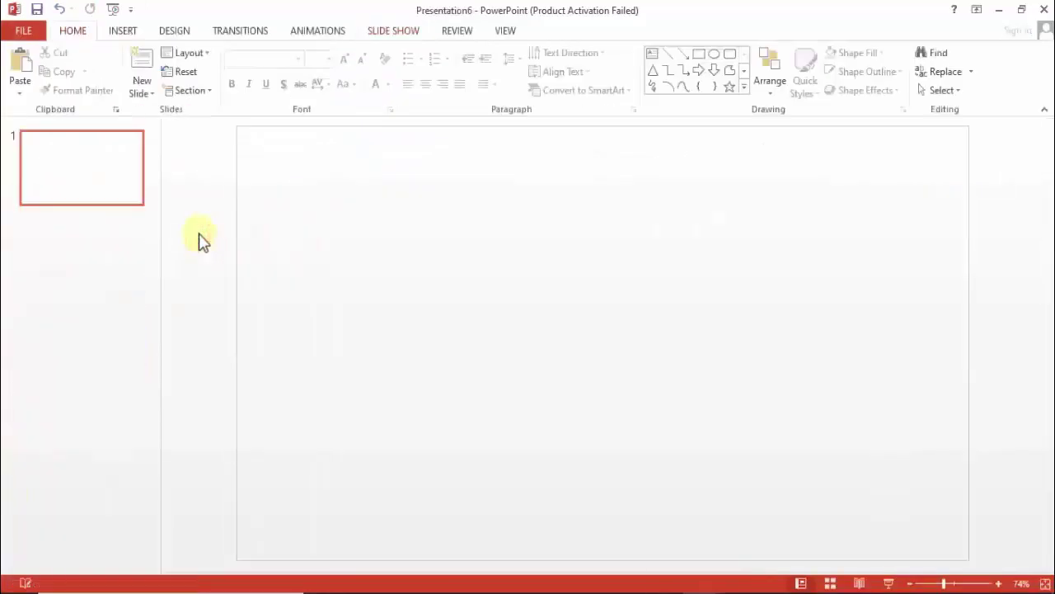
left_click(212, 237)
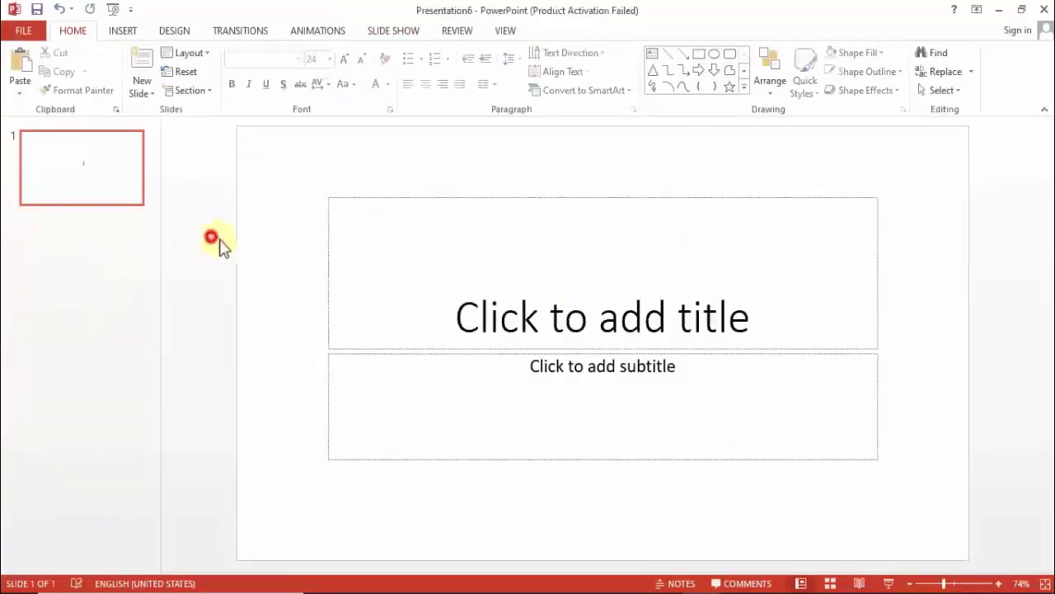
Step: Enter 'Realme Narxzo 30' as the title slide's title and select it
left_click(601, 331)
type("Rea")
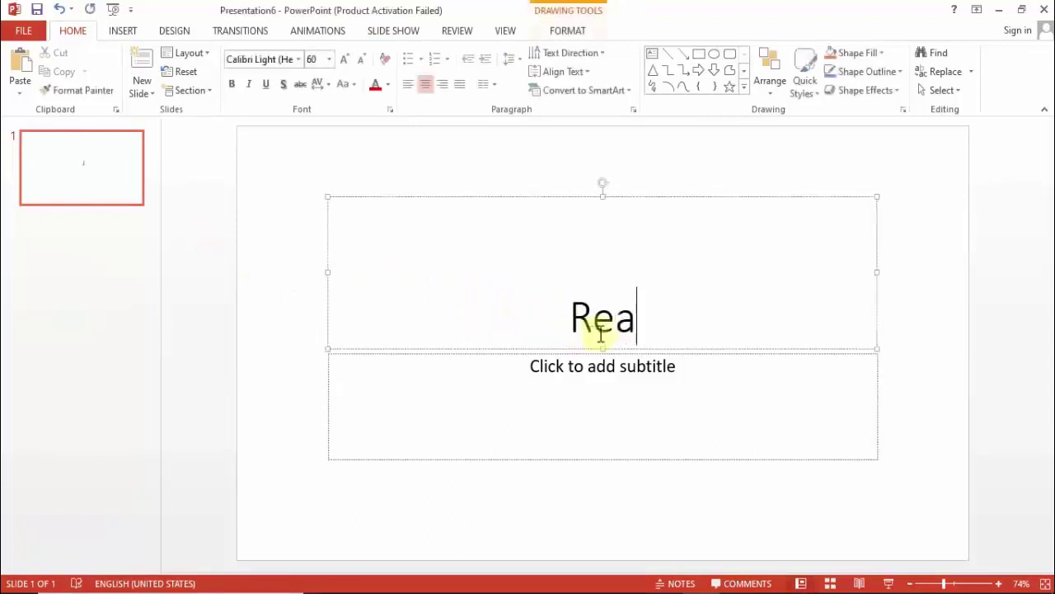
type("lme Nar")
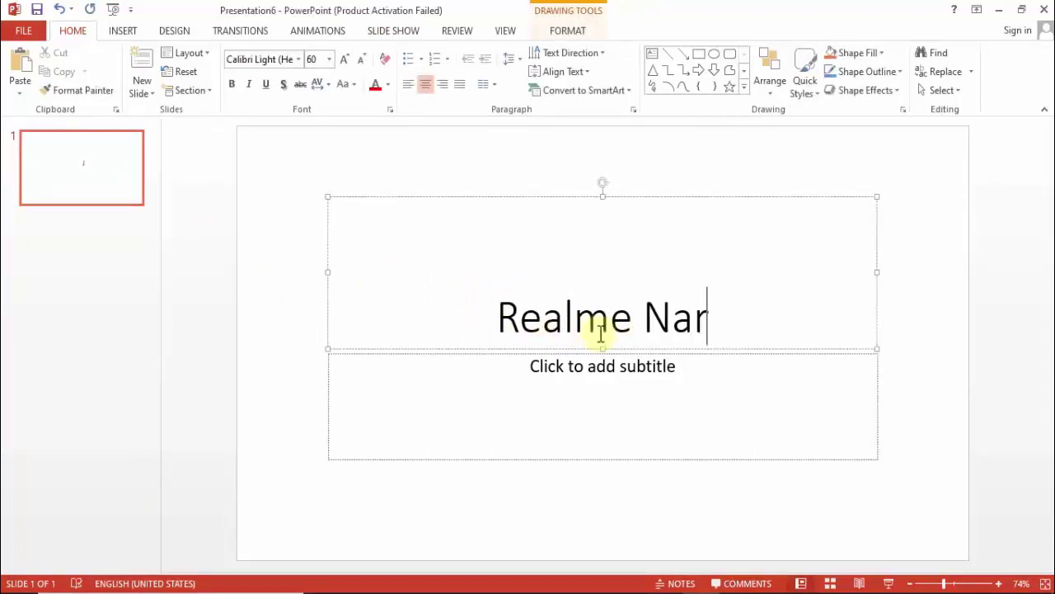
type("xo")
key("BackSpace")
key("BackSpace")
type("z")
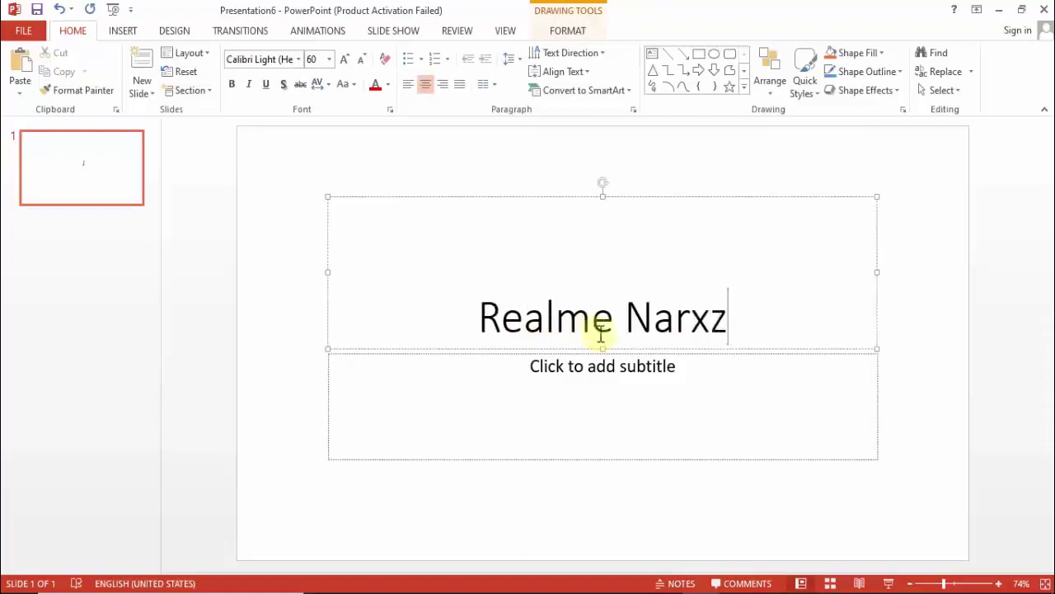
type("o 3")
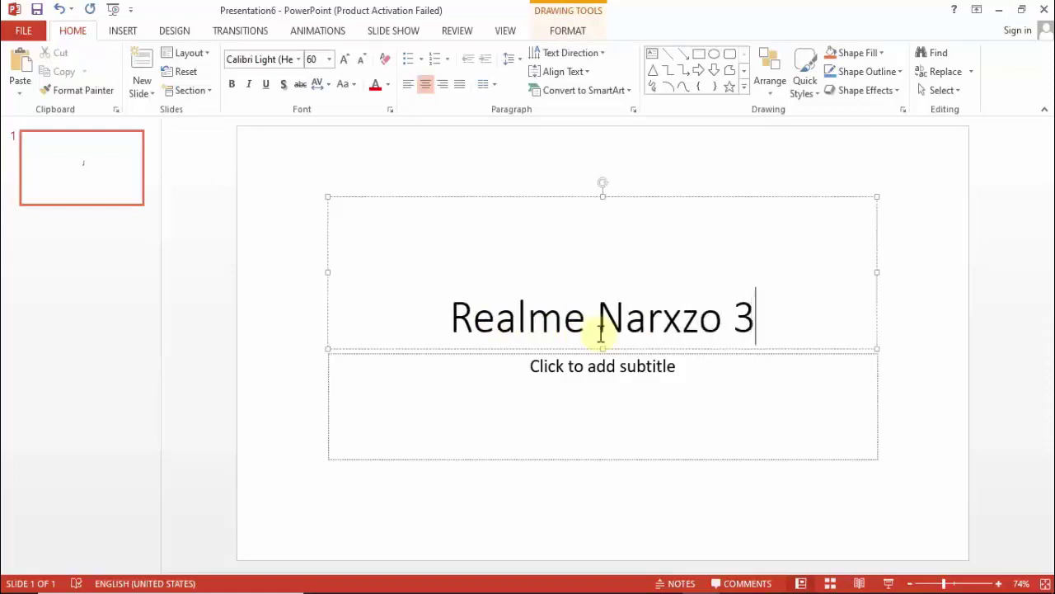
type("0")
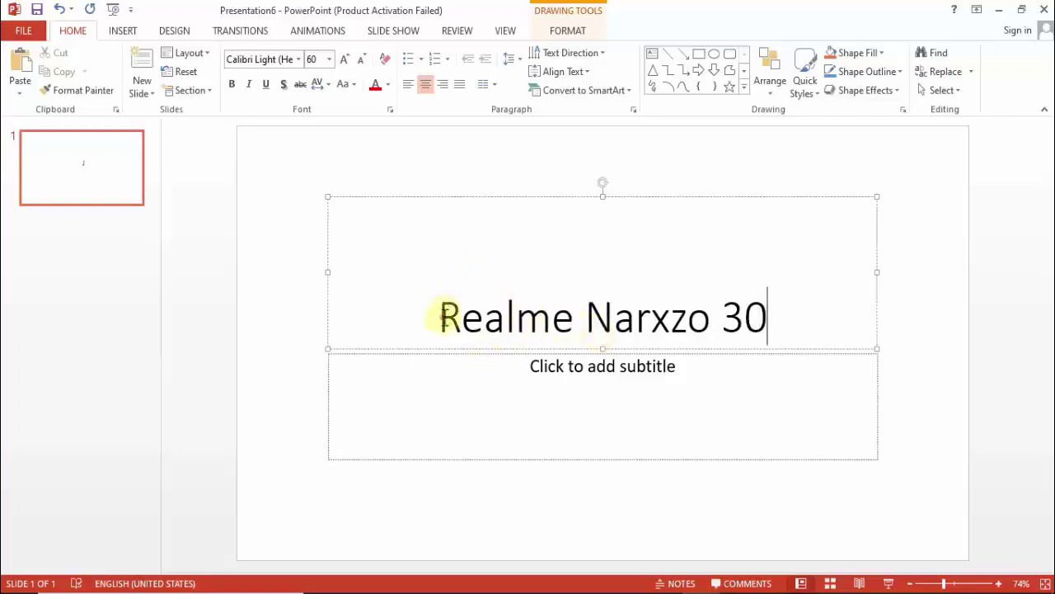
left_click_drag(446, 318, 775, 311)
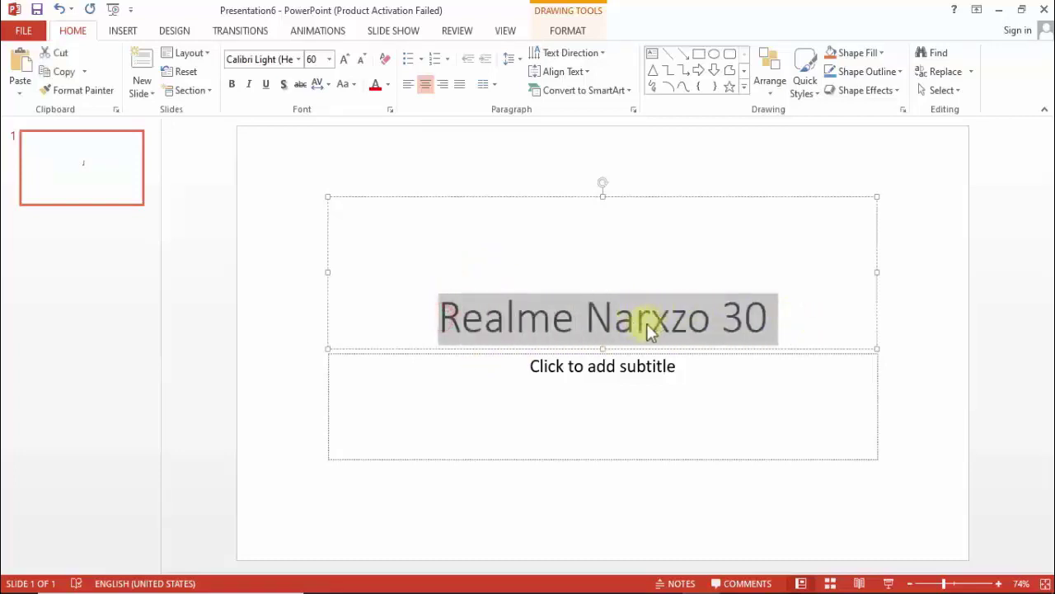
Step: Set the title in Cooper Black and resize it to 72 so it stays on one line
left_click(284, 60)
type("Cod")
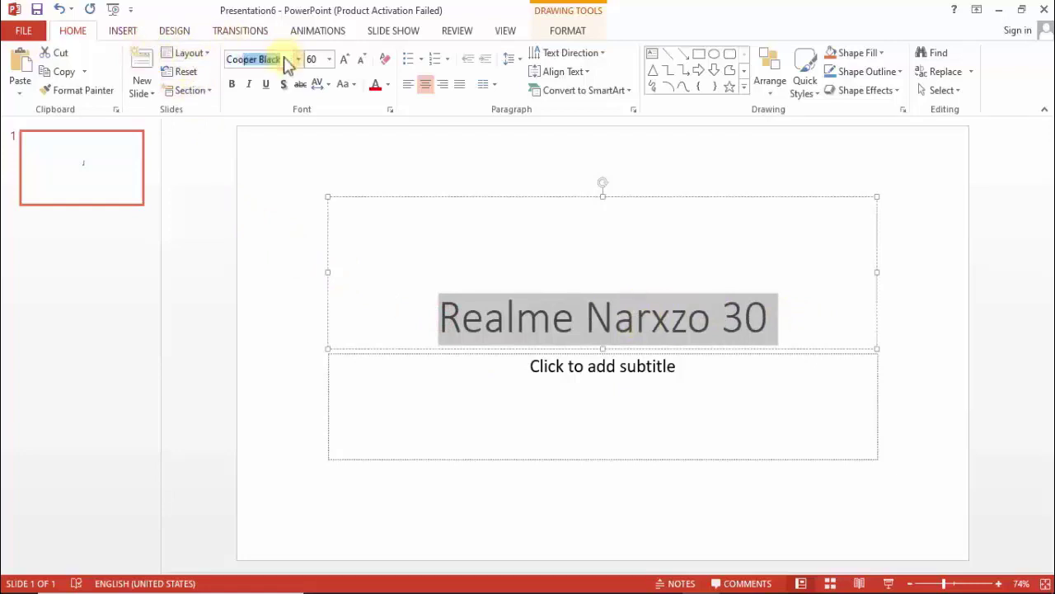
key("Return")
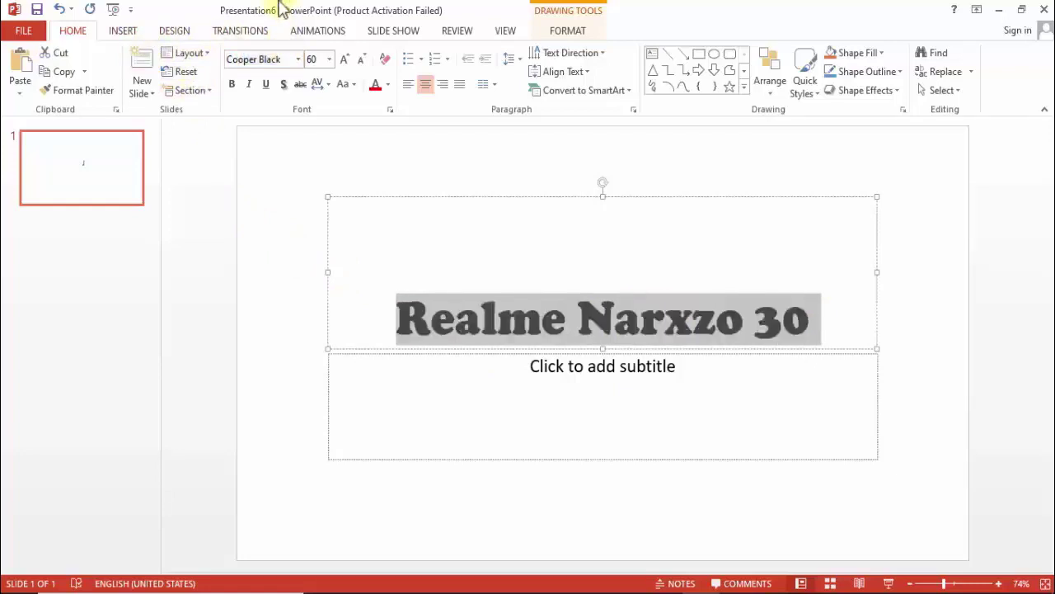
left_click(345, 61)
left_click(345, 61)
left_click(345, 61)
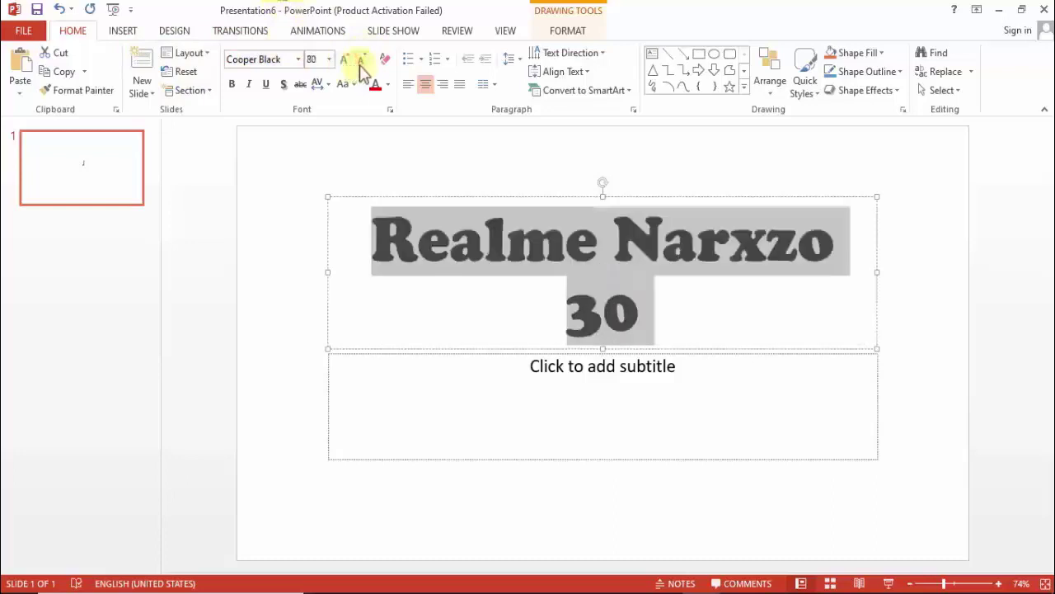
left_click(360, 61)
left_click(606, 371)
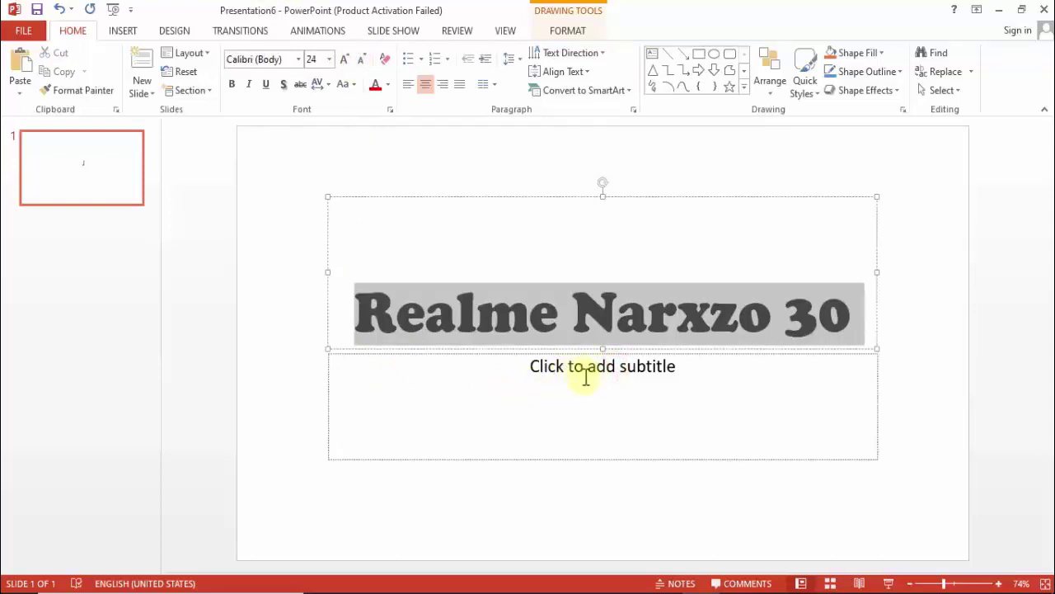
Step: Enter 'Feel Real Life' as the subtitle
left_click(307, 324)
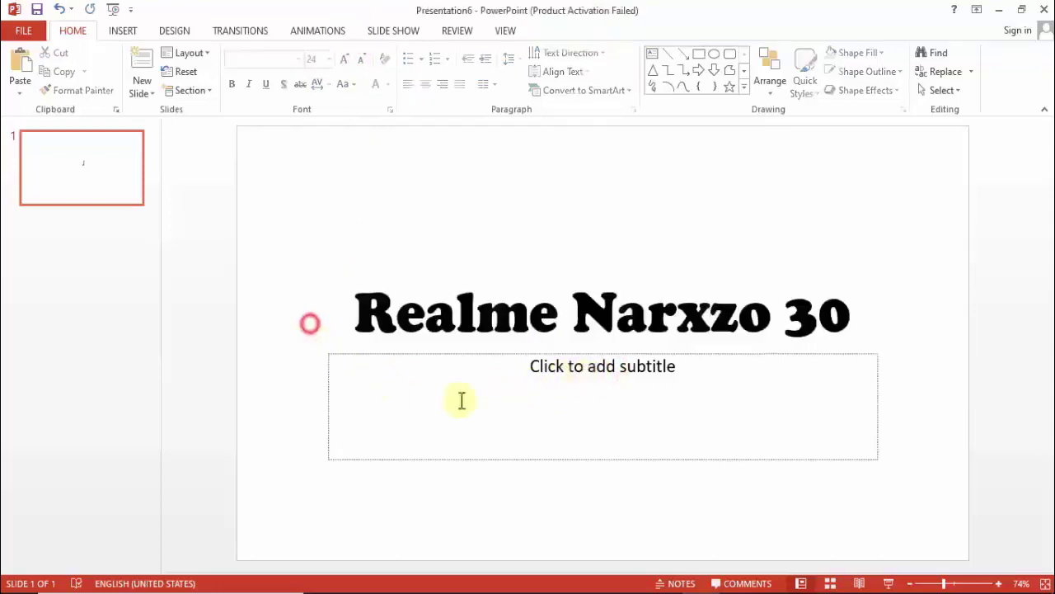
left_click(461, 399)
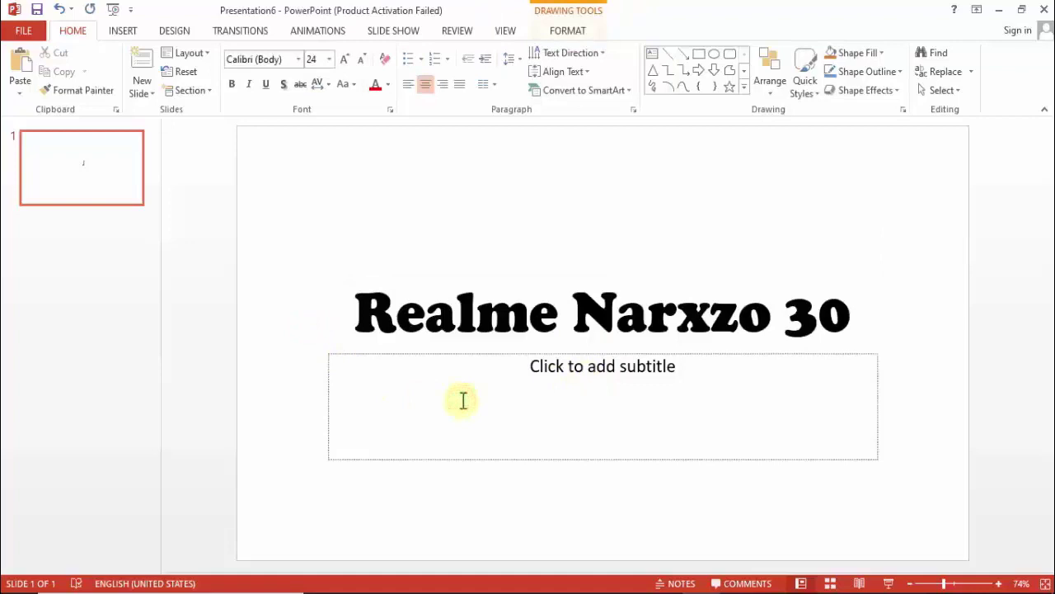
type("Feel")
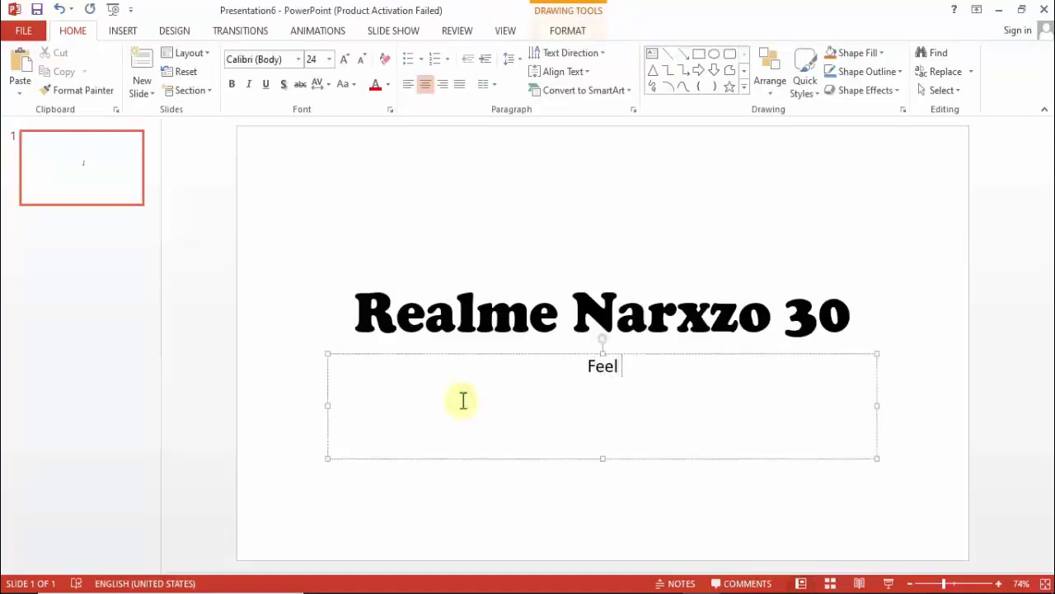
type(" Real L")
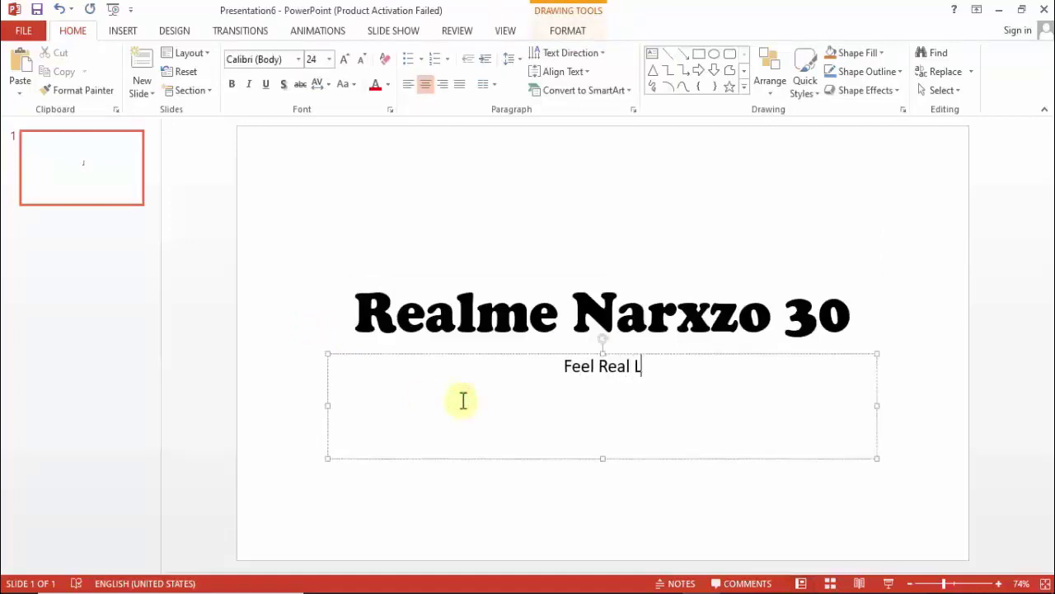
type("ife")
Step: Set the subtitle in Book Antiqua and add a new slide after slide 1
left_click(248, 318)
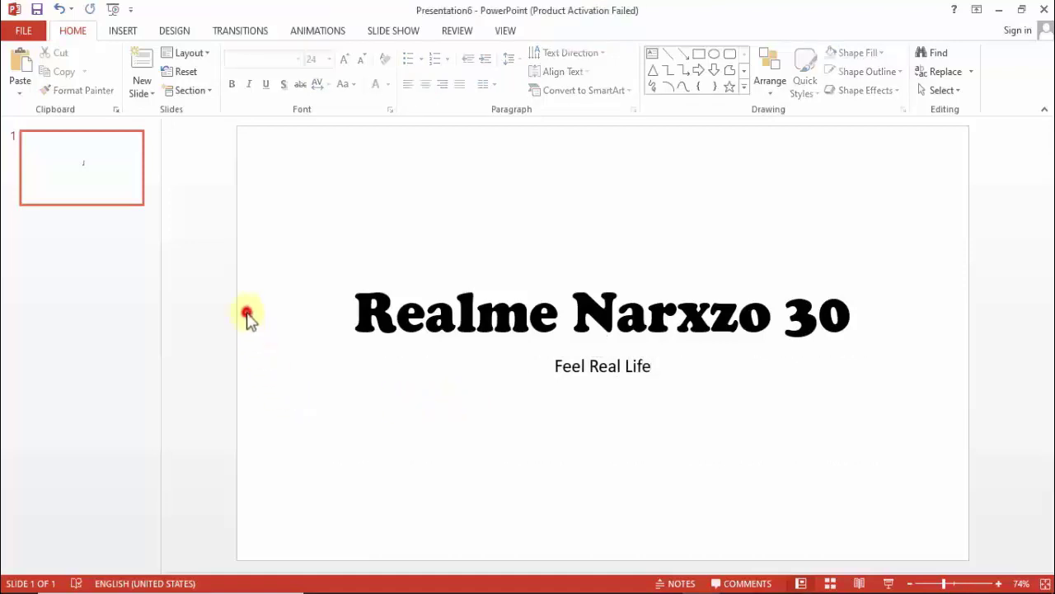
left_click_drag(627, 363, 560, 373)
left_click(289, 61)
type("Book")
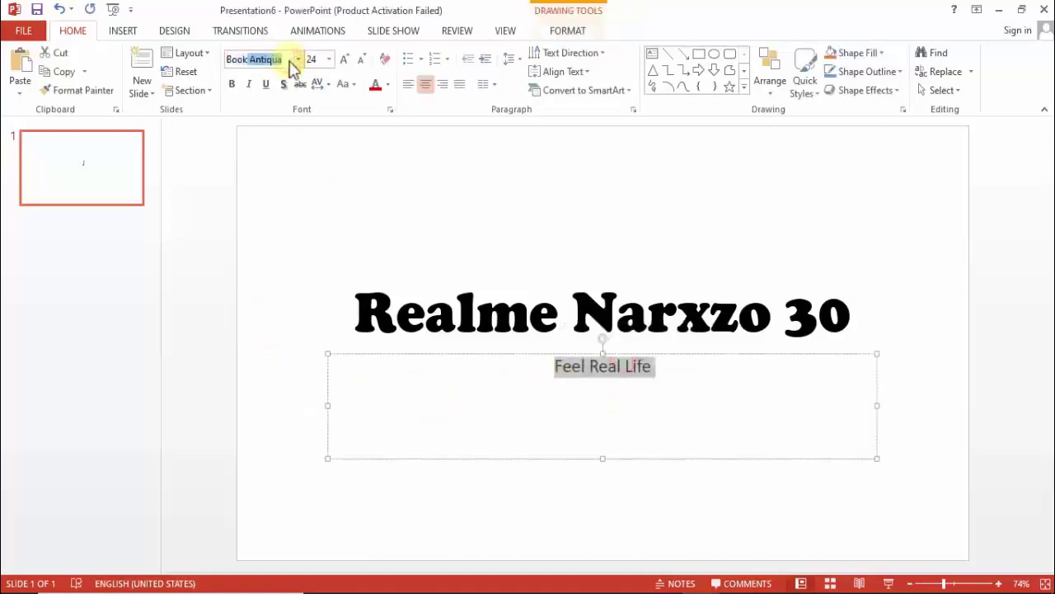
key("Return")
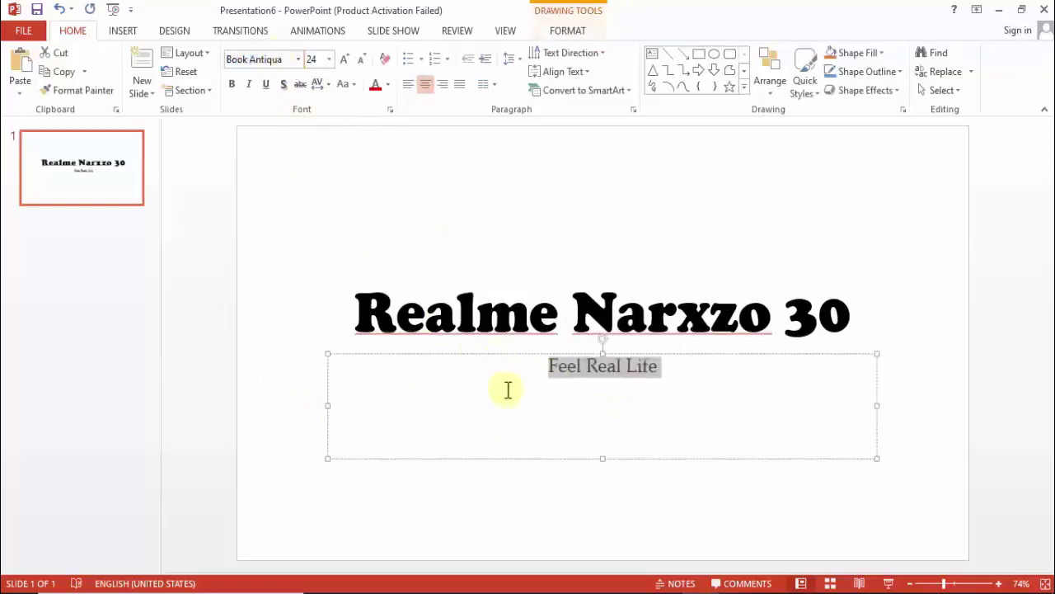
left_click(508, 390)
left_click(99, 177)
key("ctrl+d")
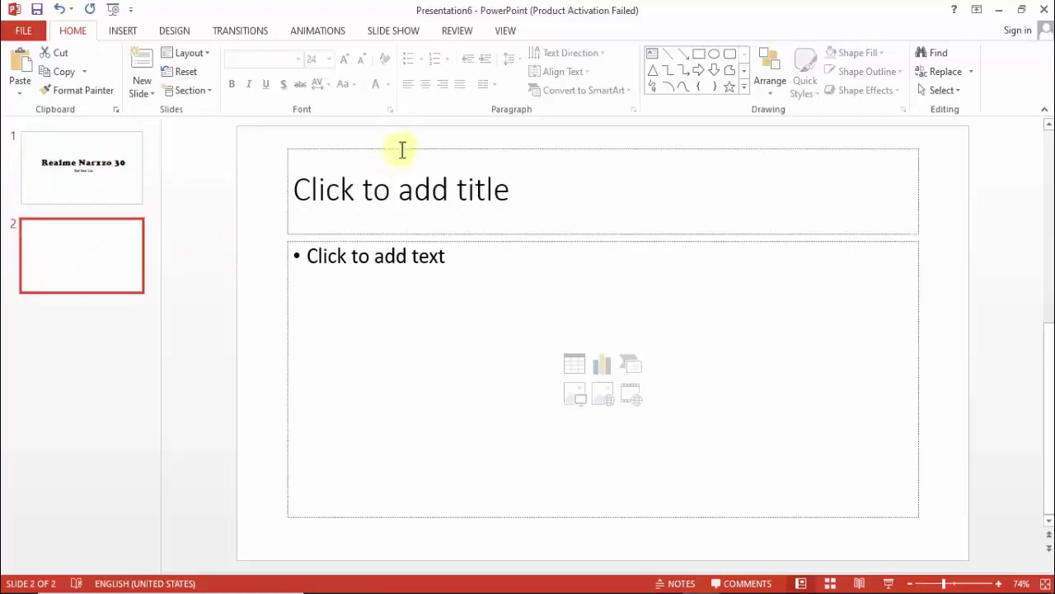
Step: Delete slide 2's title and content placeholders, leaving the slide blank
left_click(401, 149)
key("Delete")
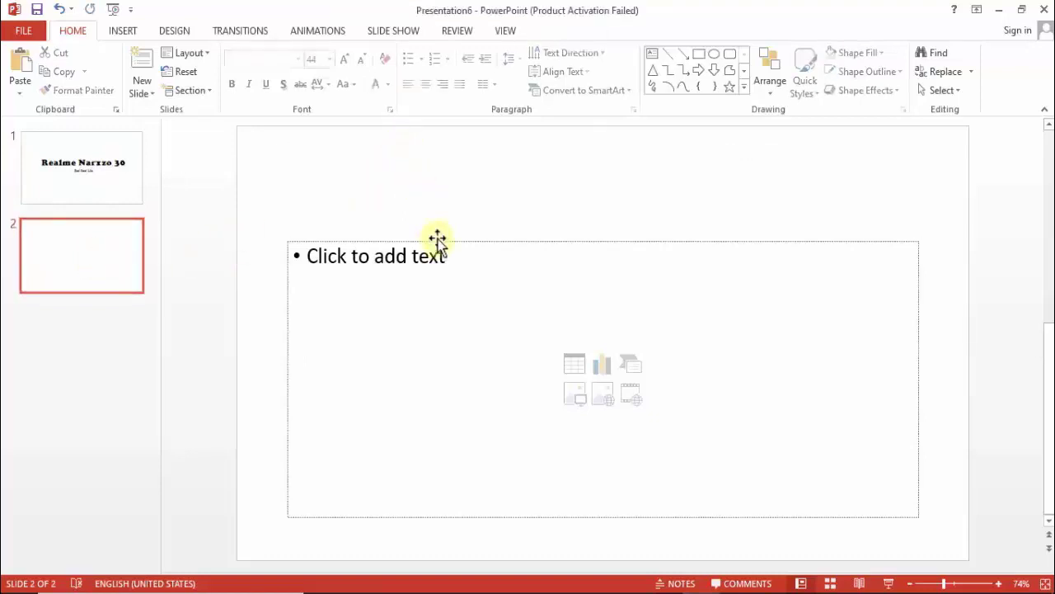
left_click(437, 241)
key("Delete")
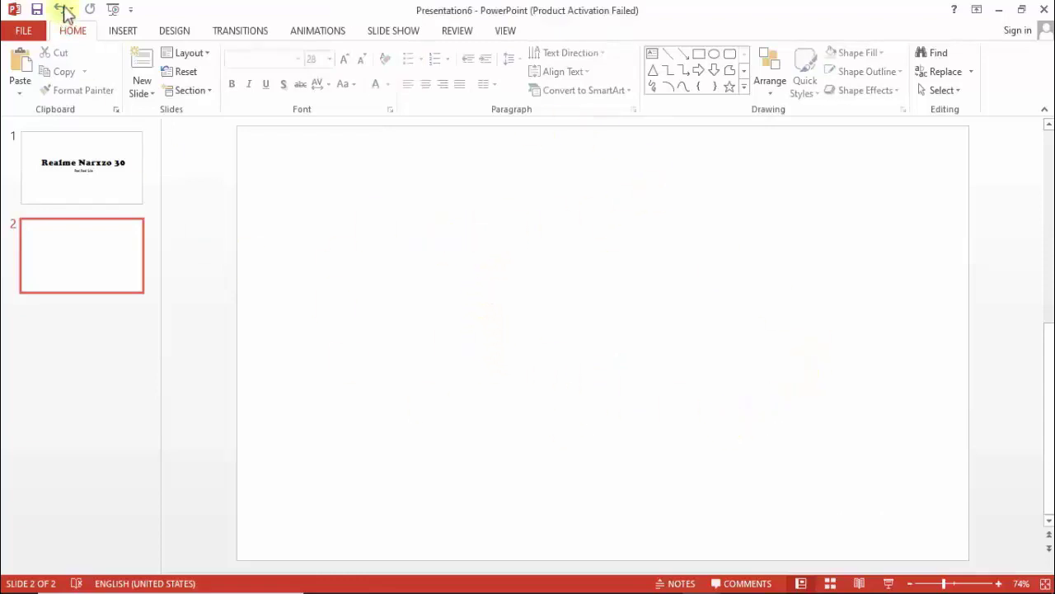
left_click(123, 33)
Step: Insert seven photos plus 'download' from the narzo 30 folder onto slide 2 at once
left_click(102, 76)
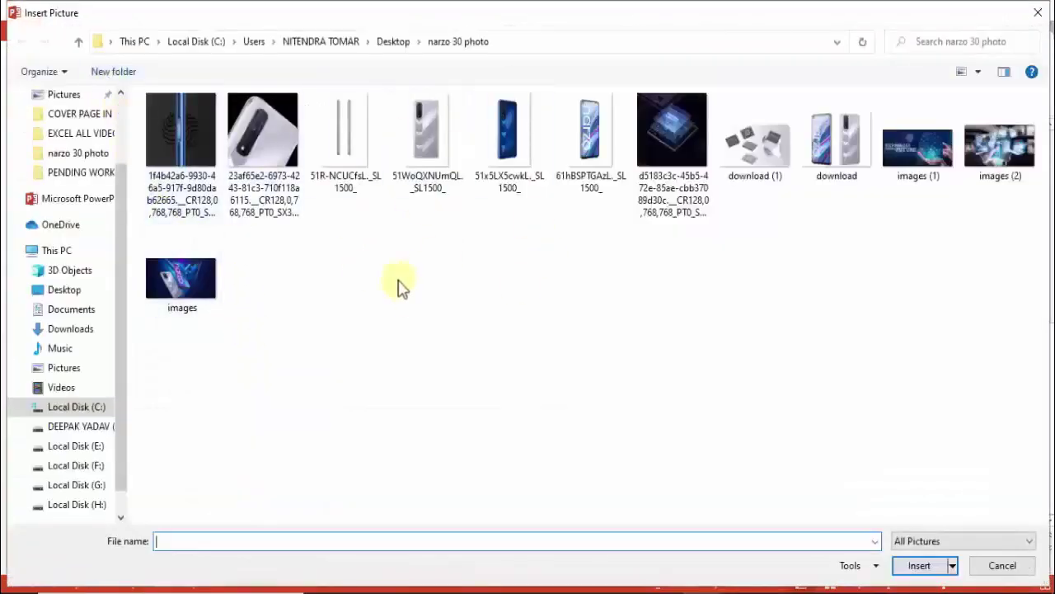
left_click_drag(193, 339, 676, 126)
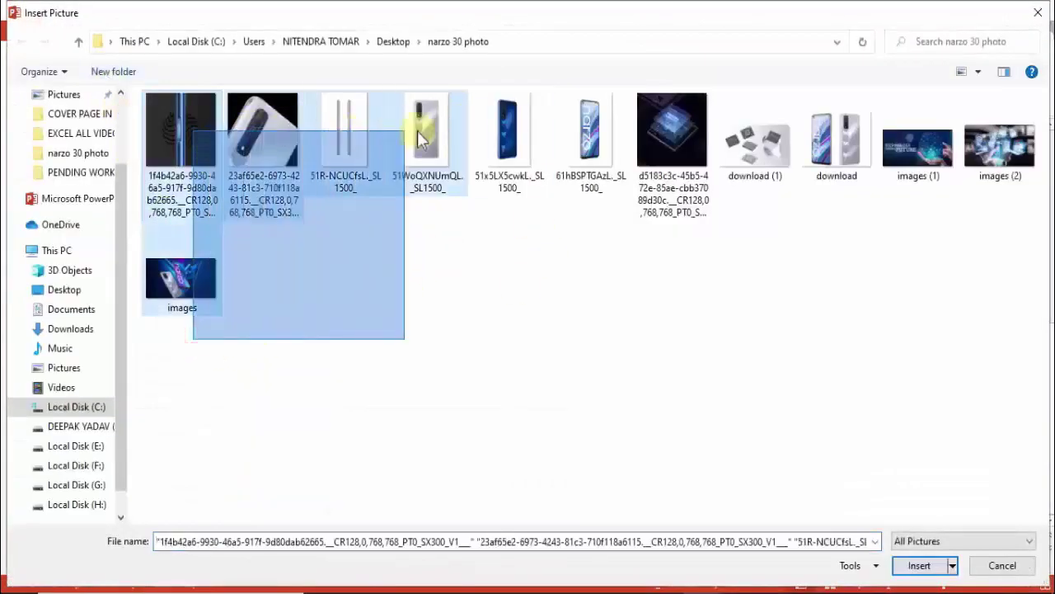
left_click(837, 136, "ctrl")
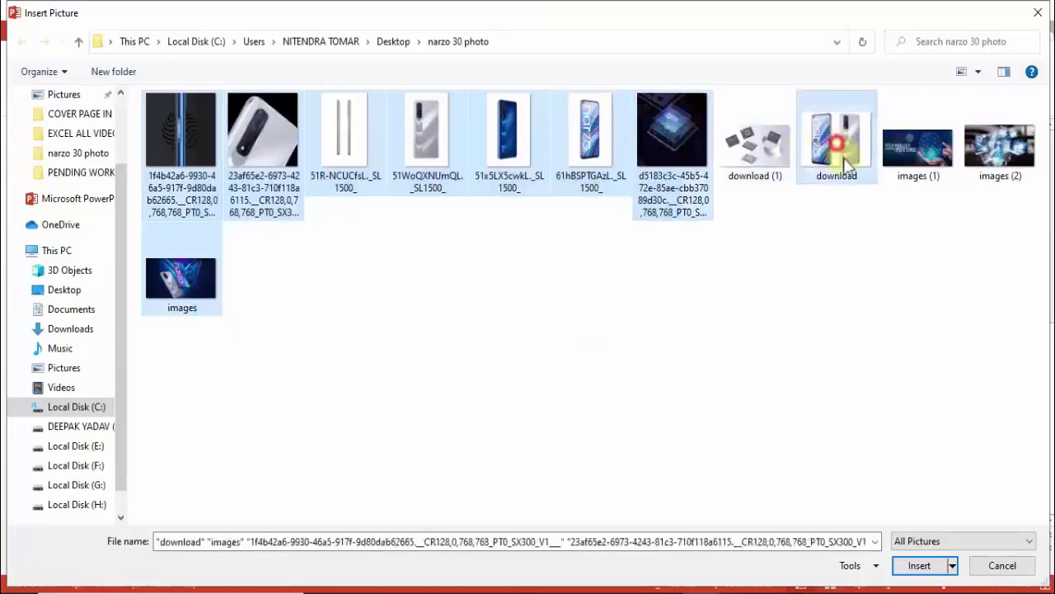
left_click(920, 566)
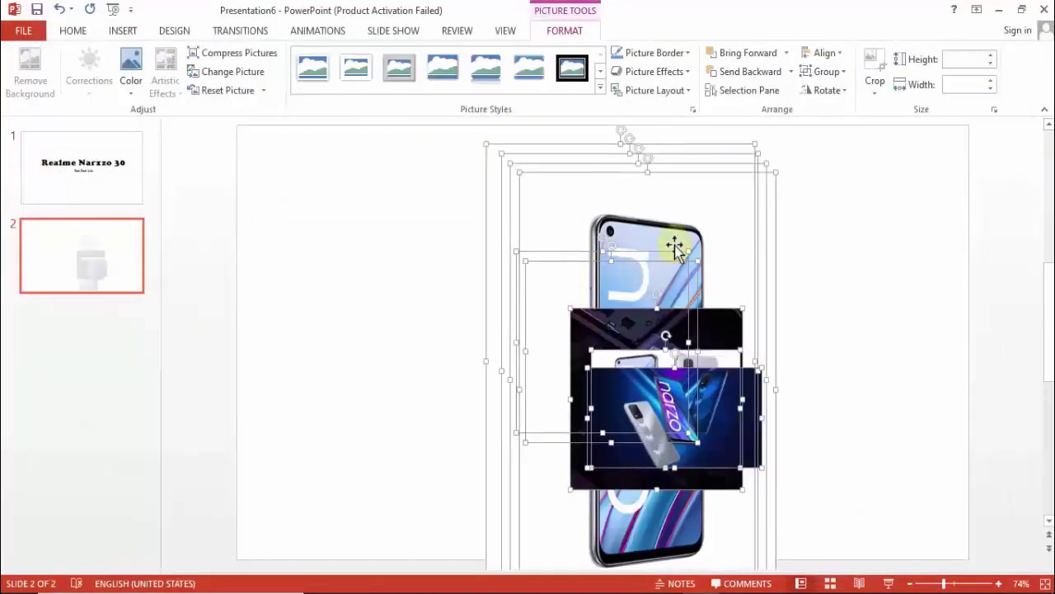
Step: Drag the stacked phone photos apart into an overlapping layout across slide 2
left_click(438, 386)
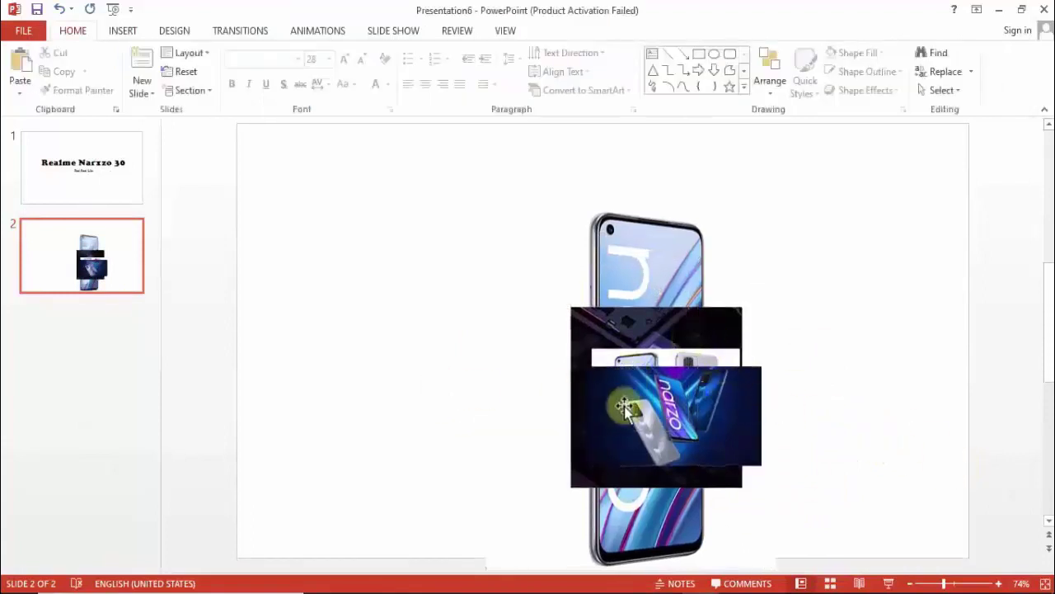
left_click_drag(611, 406, 301, 192)
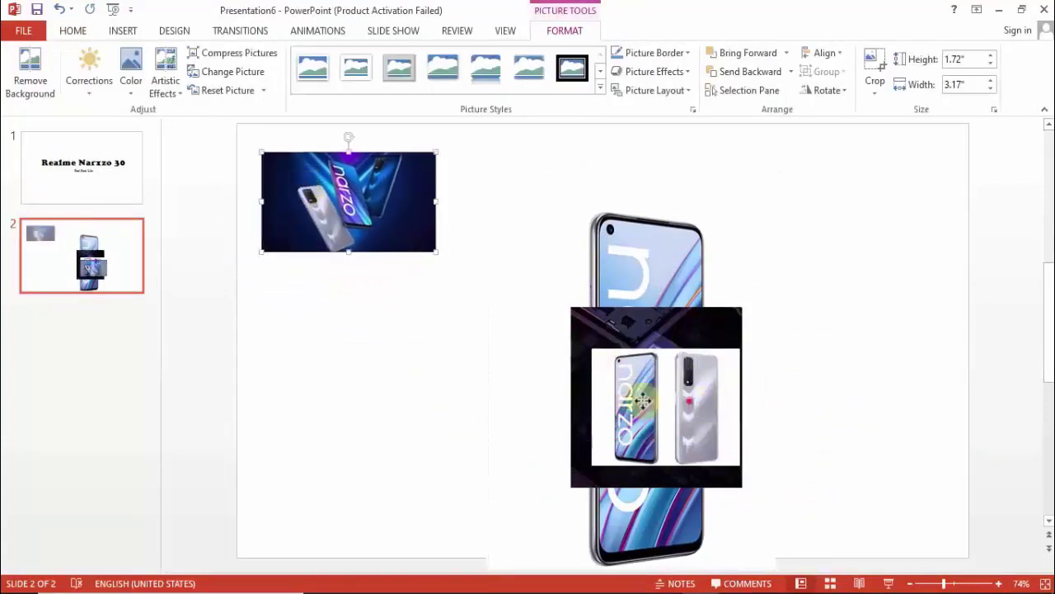
left_click_drag(660, 404, 370, 404)
left_click_drag(700, 395, 581, 259)
left_click_drag(731, 384, 813, 393)
left_click_drag(916, 300, 827, 314)
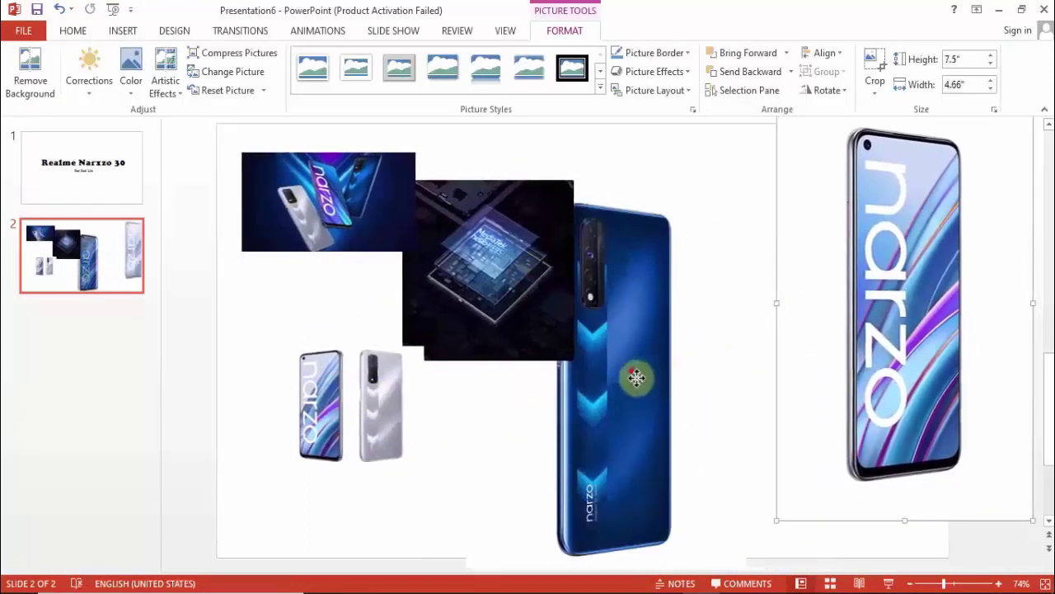
left_click_drag(632, 377, 796, 477)
mouse_move(629, 446)
left_mouse_down()
mouse_move(495, 526)
mouse_move(315, 549)
left_mouse_up()
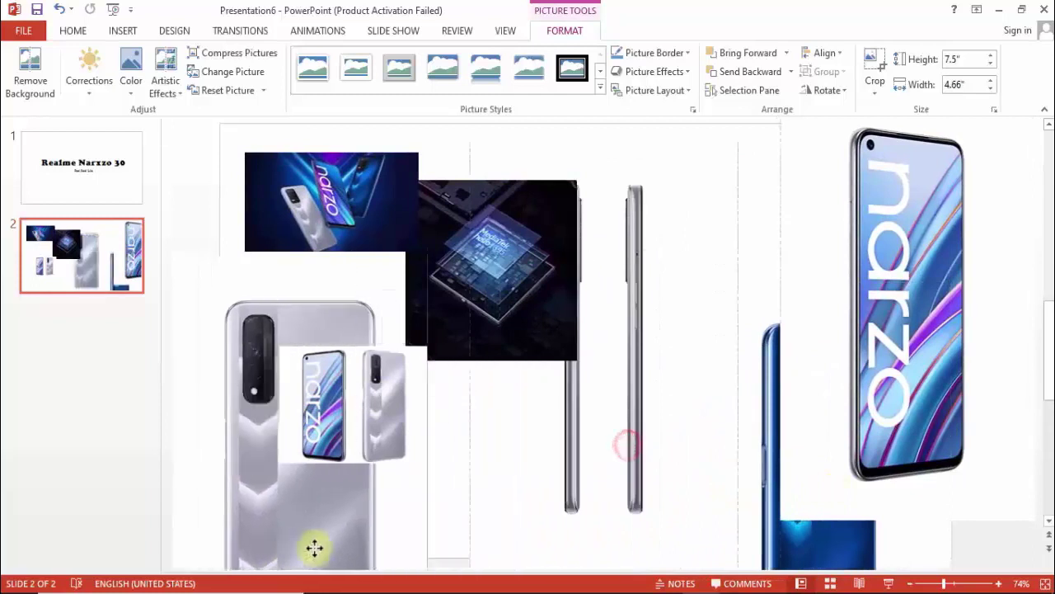
left_click_drag(652, 306, 796, 249)
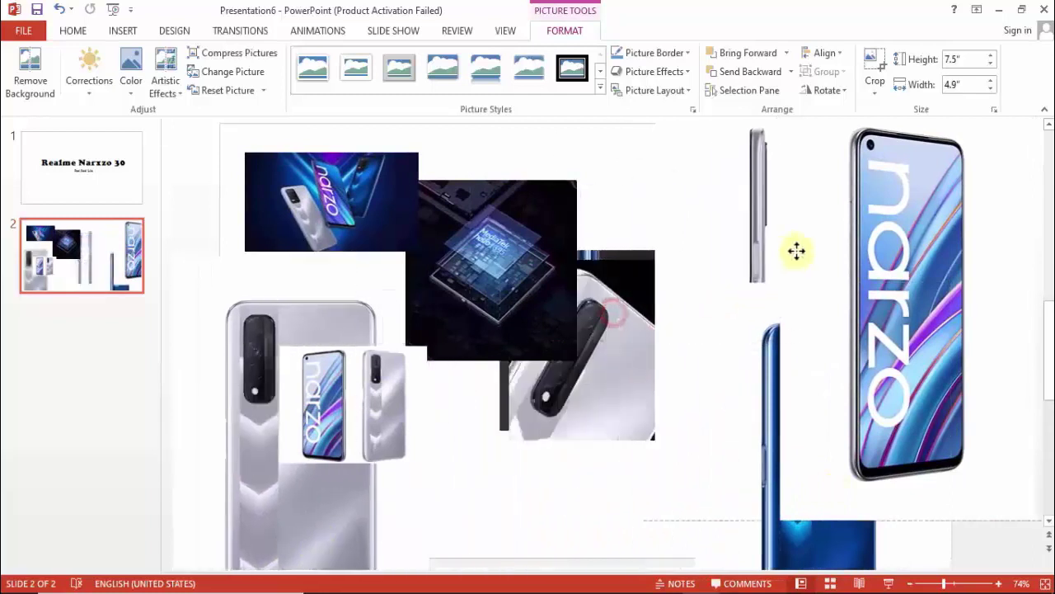
mouse_move(563, 414)
left_mouse_down()
mouse_move(476, 522)
mouse_move(500, 523)
left_mouse_up()
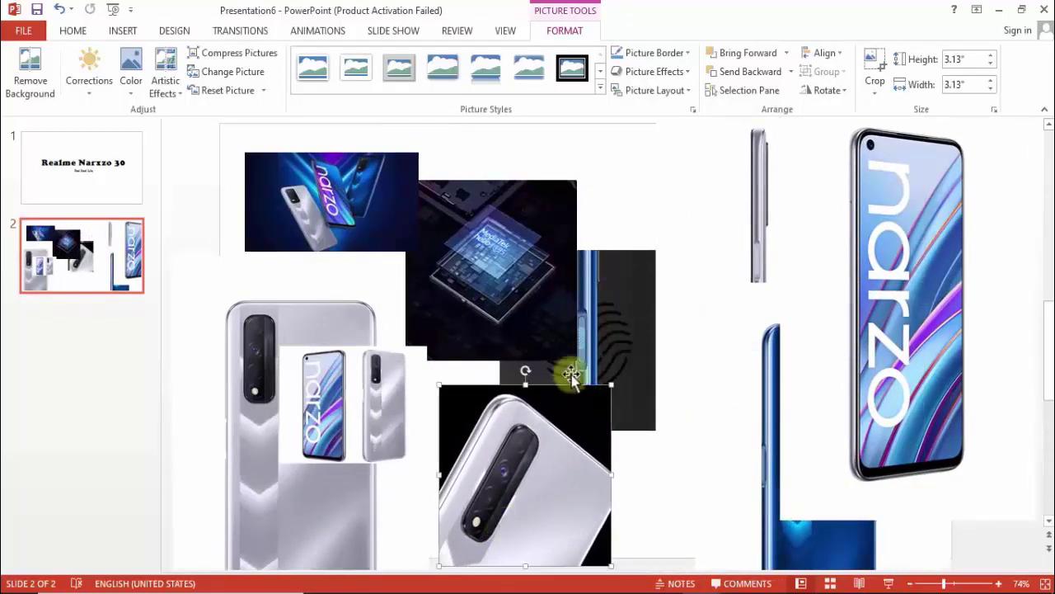
left_click_drag(702, 256, 477, 245)
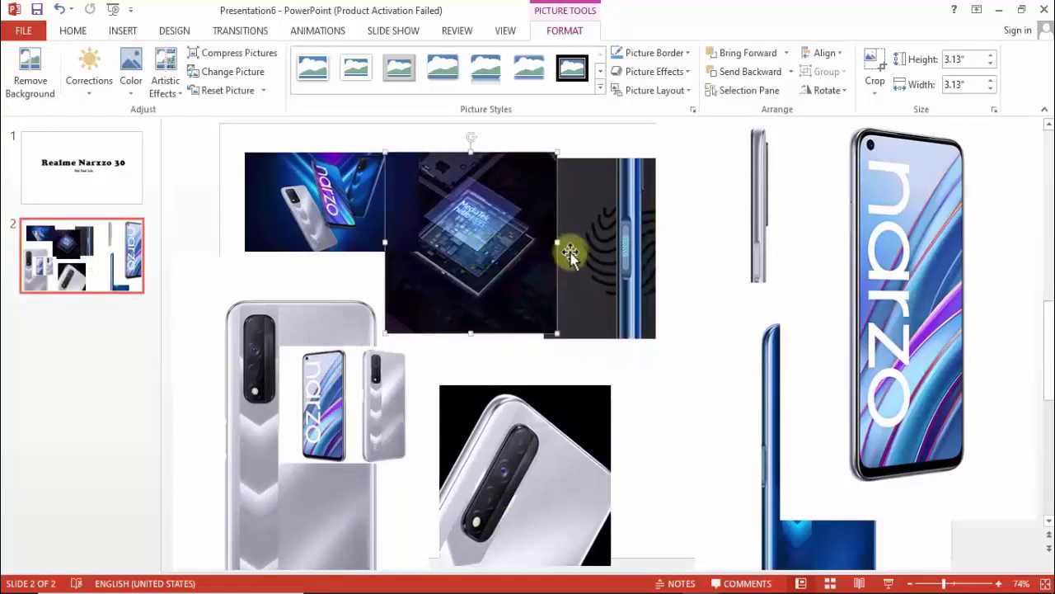
Step: Reposition the fingerprint picture and bring it to the front of the collage
left_click(599, 254)
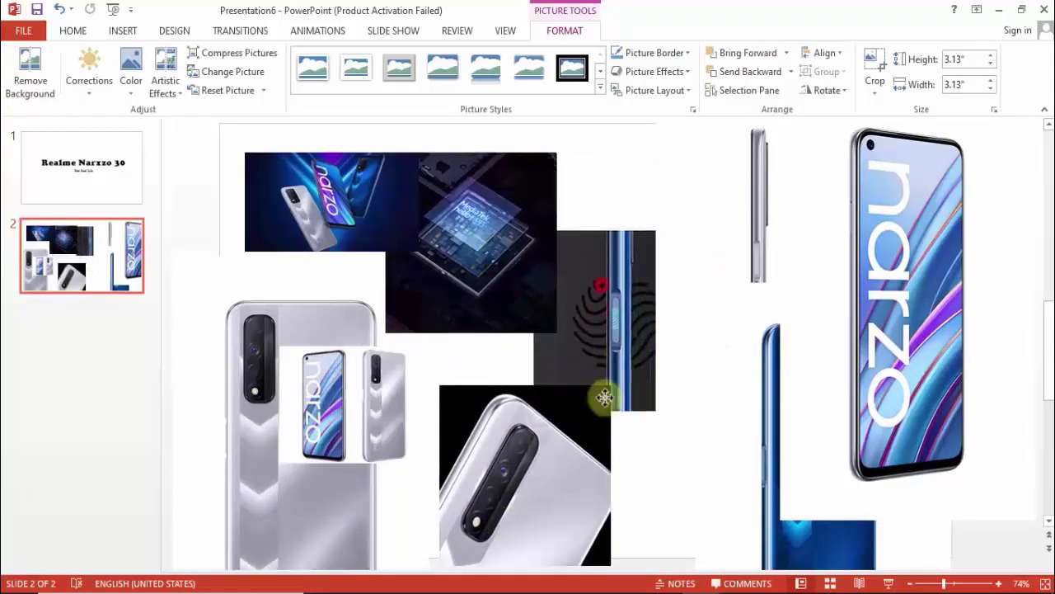
left_click_drag(625, 290, 634, 336)
left_click_drag(729, 281, 745, 301)
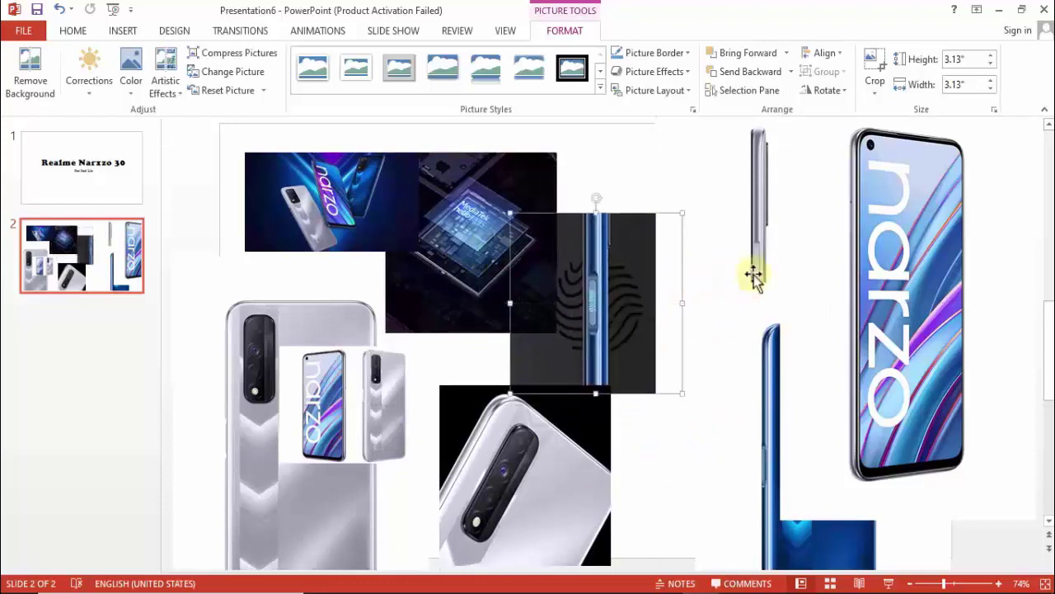
mouse_move(758, 382)
left_mouse_down()
mouse_move(712, 307)
mouse_move(605, 325)
left_mouse_up()
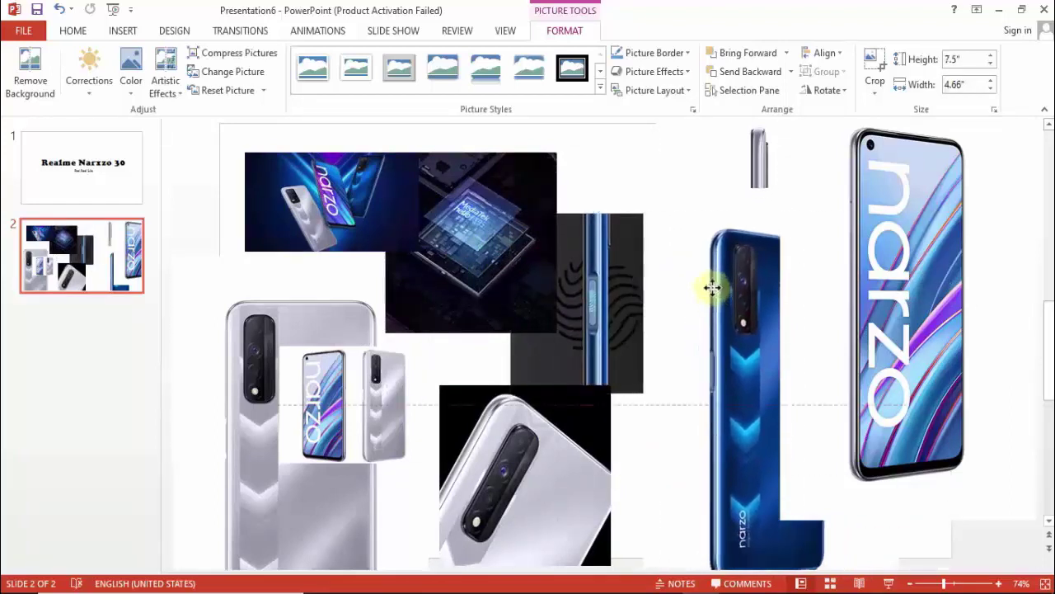
left_click(600, 317)
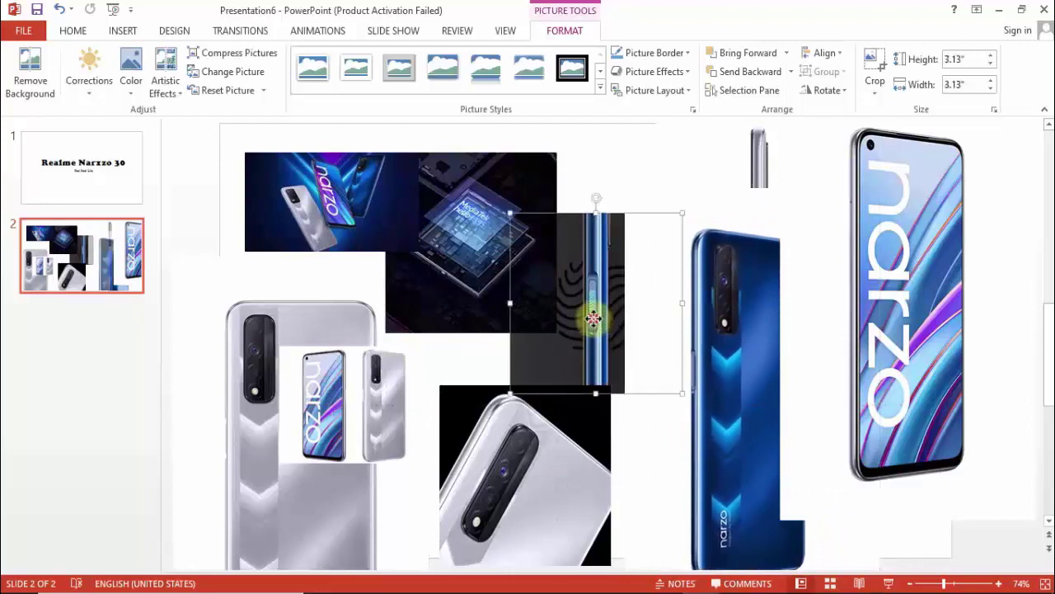
right_click(594, 306)
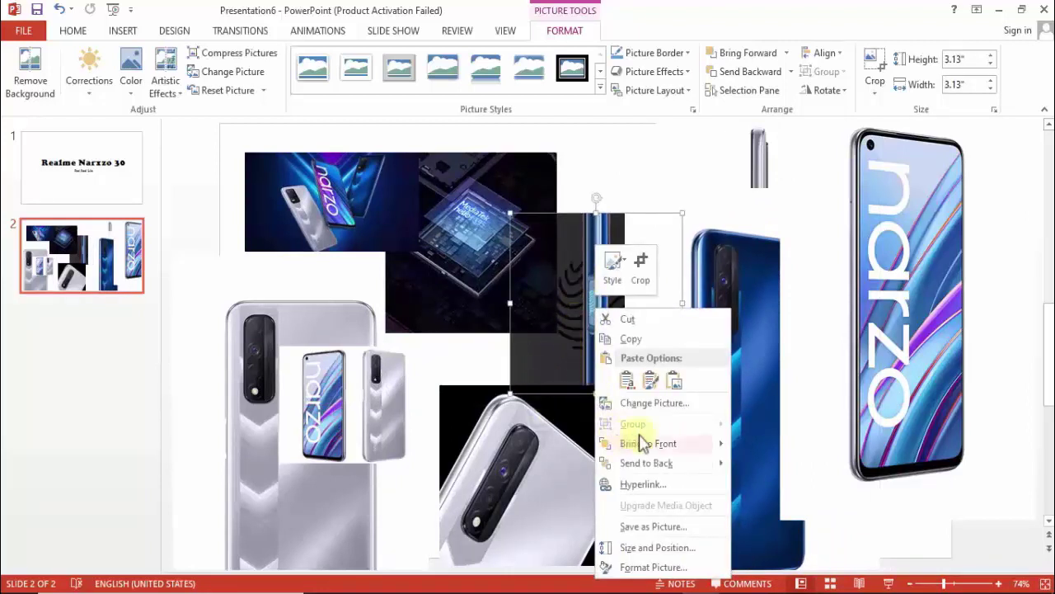
mouse_move(691, 452)
left_click(789, 445)
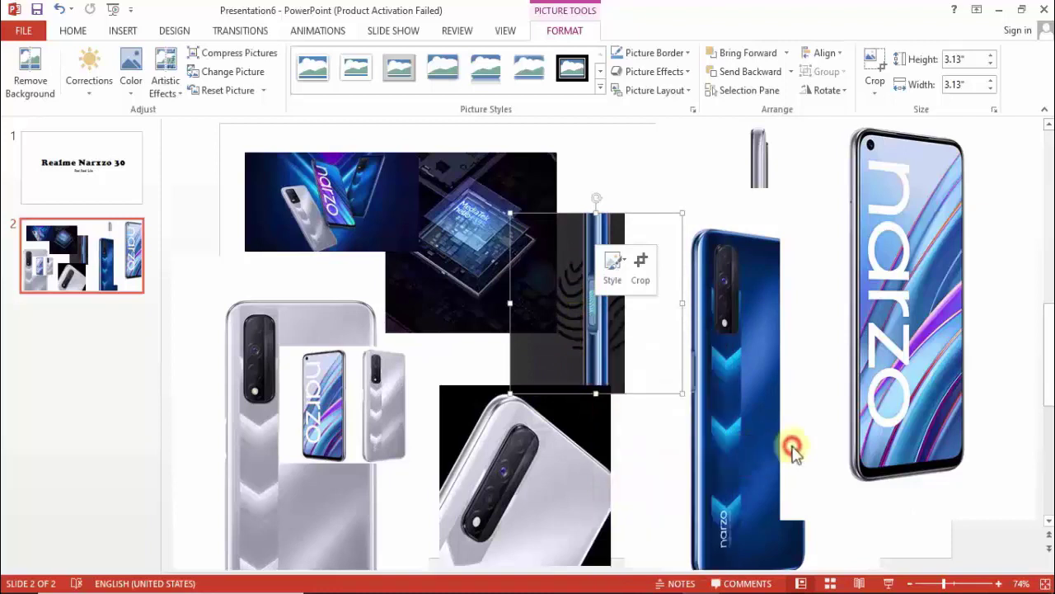
Step: Fine-tune the fingerprint, blue phone and two-phone picture positions
mouse_move(662, 380)
left_mouse_down()
mouse_move(700, 303)
mouse_move(694, 276)
left_mouse_up()
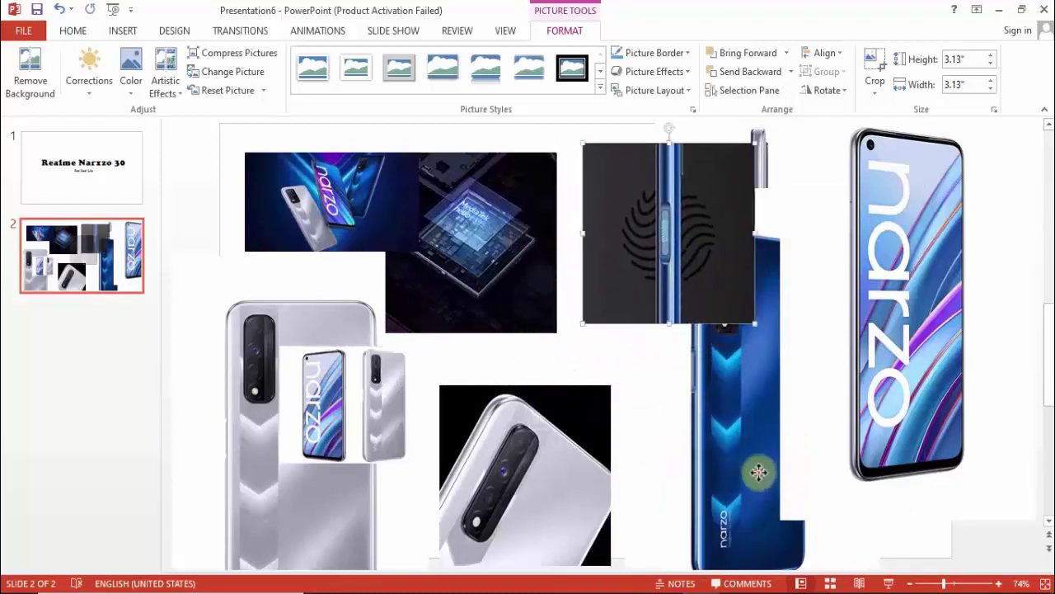
mouse_move(756, 467)
left_mouse_down()
mouse_move(776, 532)
mouse_move(765, 546)
left_mouse_up()
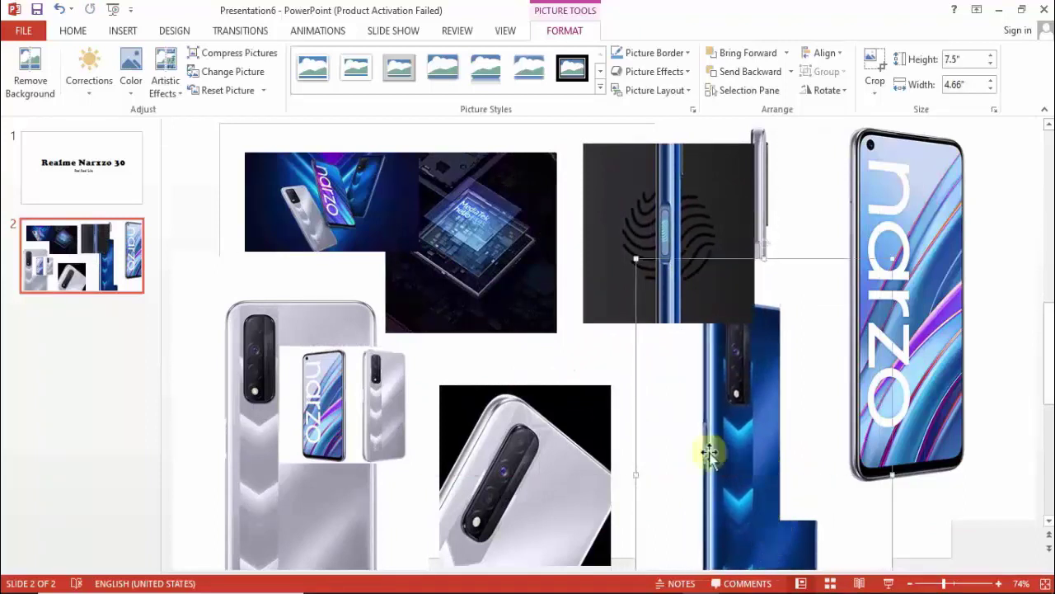
left_click(201, 283)
mouse_move(358, 419)
left_mouse_down()
mouse_move(373, 460)
mouse_move(376, 427)
left_mouse_up()
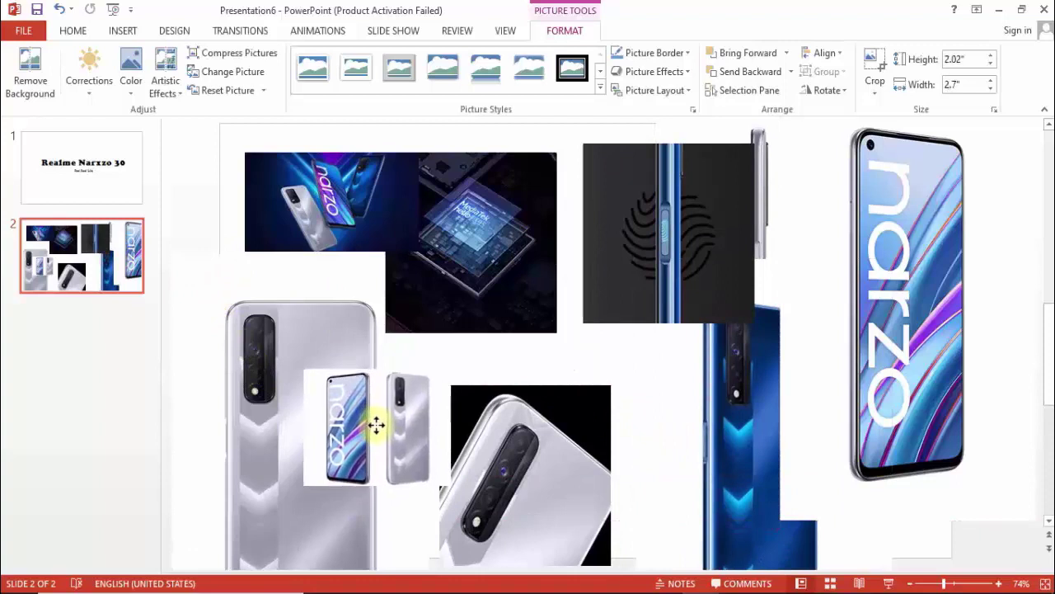
left_click(78, 290)
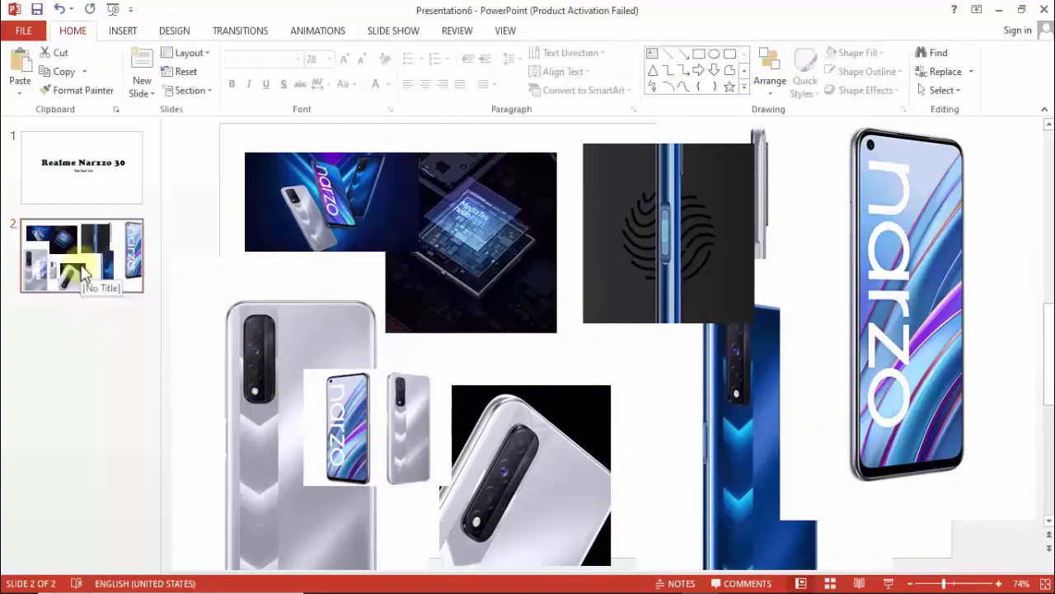
Step: Add slide 3 and type the title Memory
key("Return")
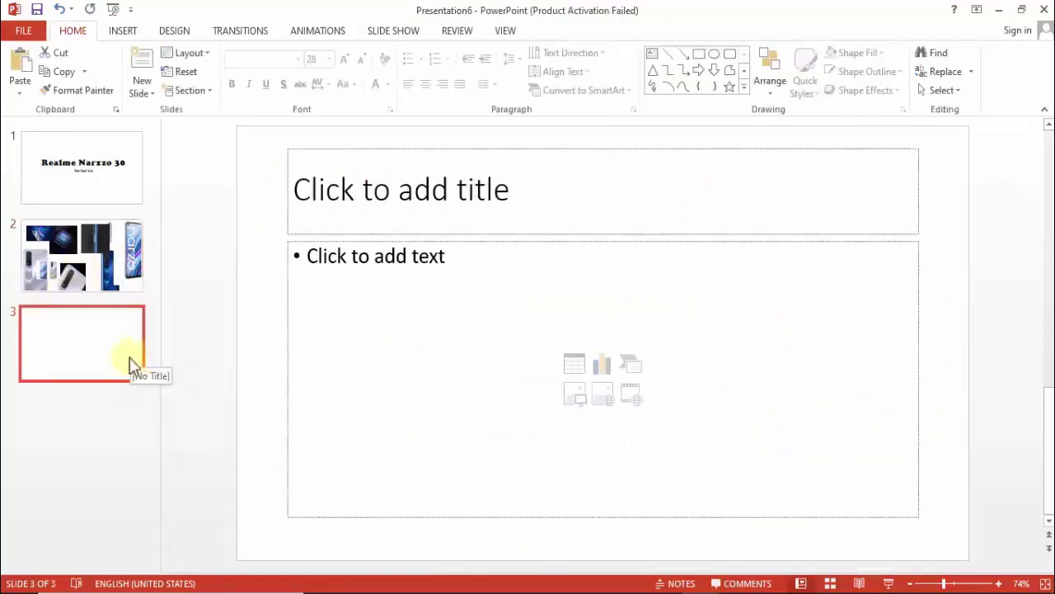
left_click(444, 208)
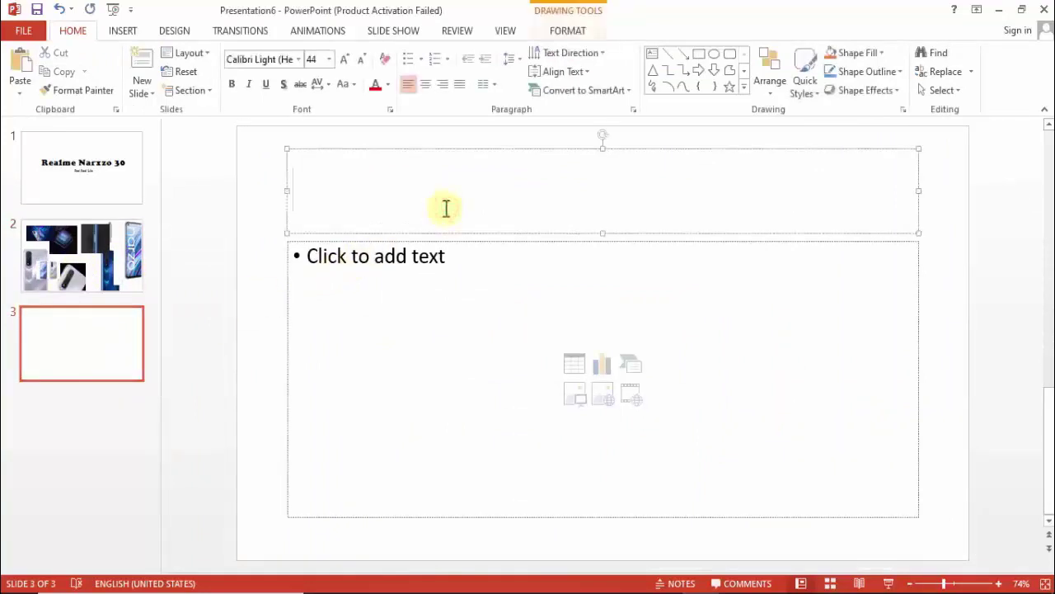
type("Mo")
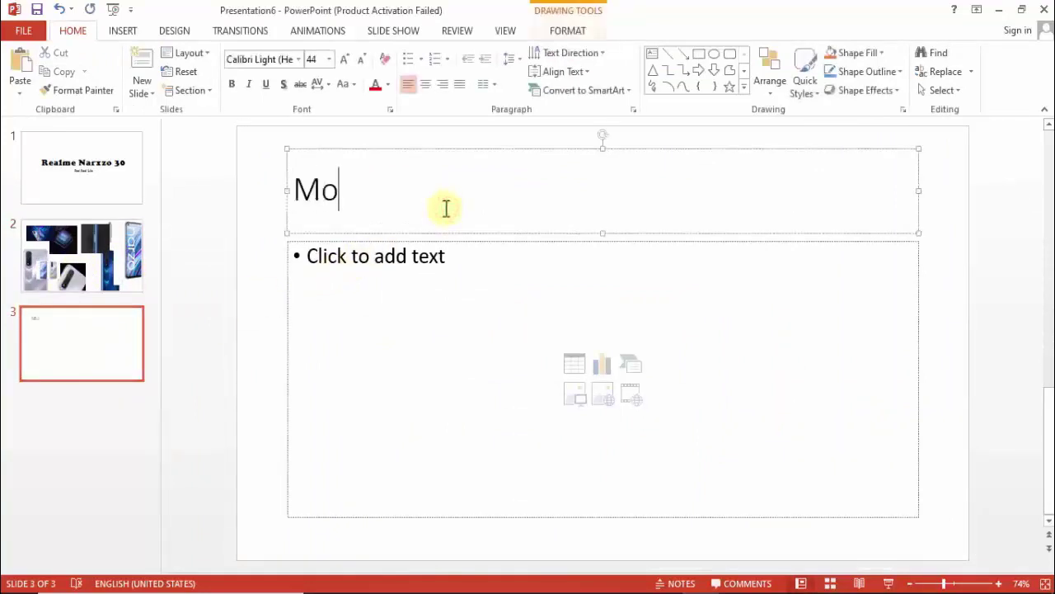
type("mory")
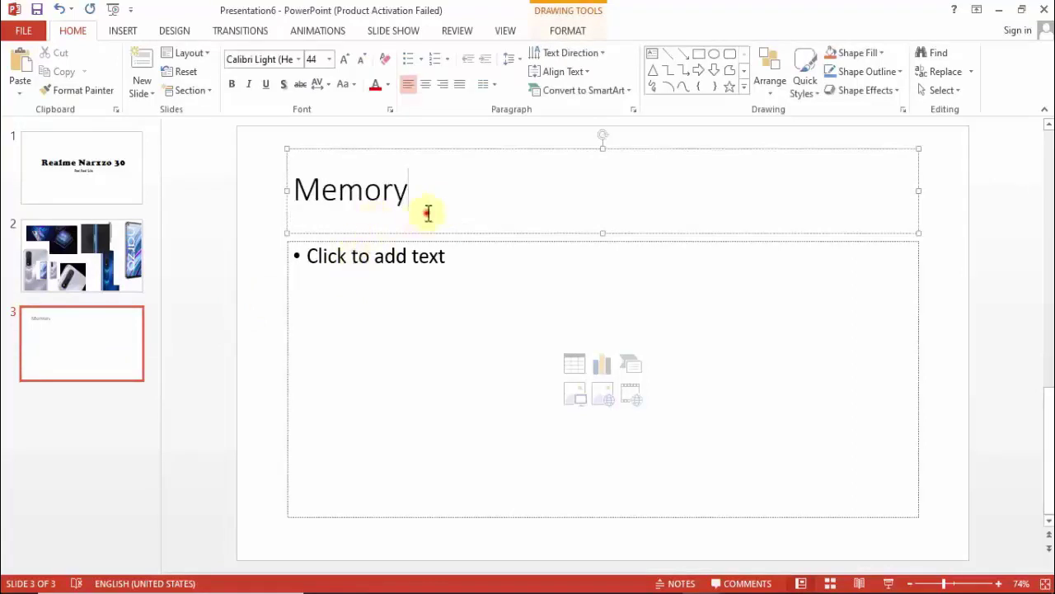
double_click(428, 201)
Step: Format the Memory title in Cooper Black, size 54, centred
left_click(271, 60)
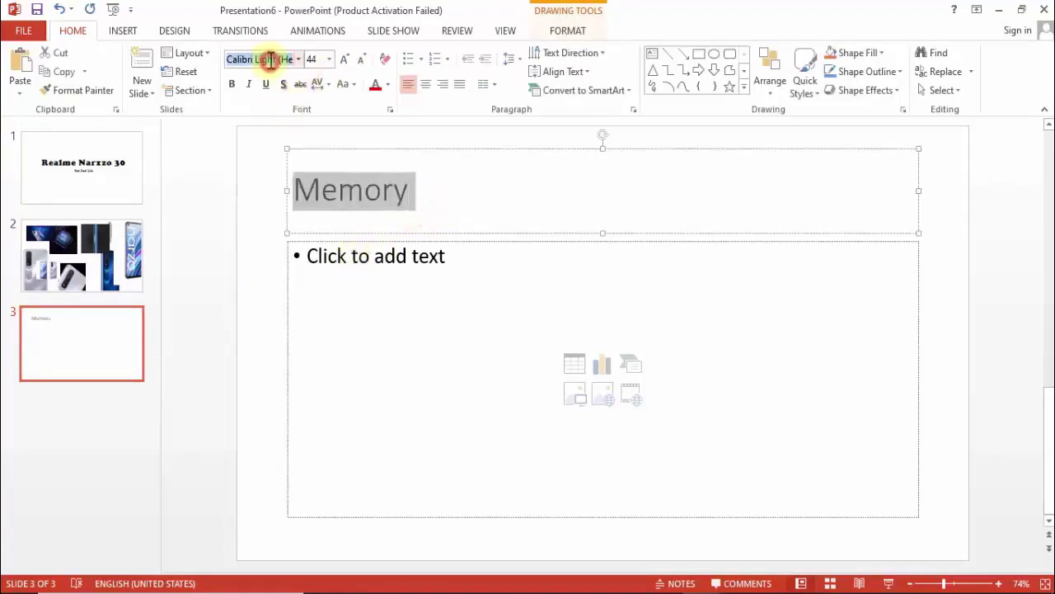
type("Cooper Black")
key("Return")
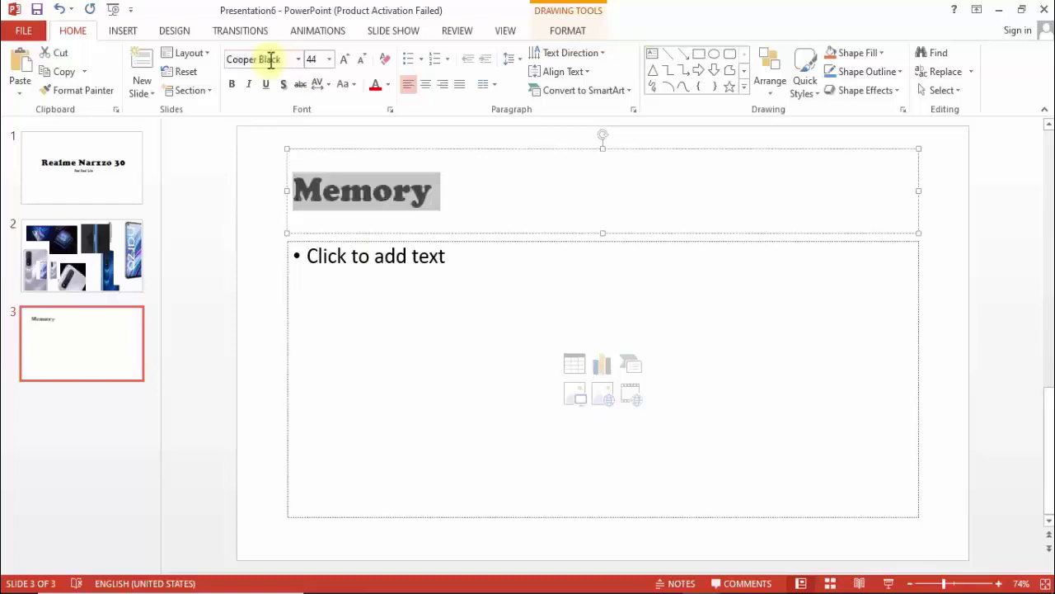
left_click(344, 60)
left_click(344, 60)
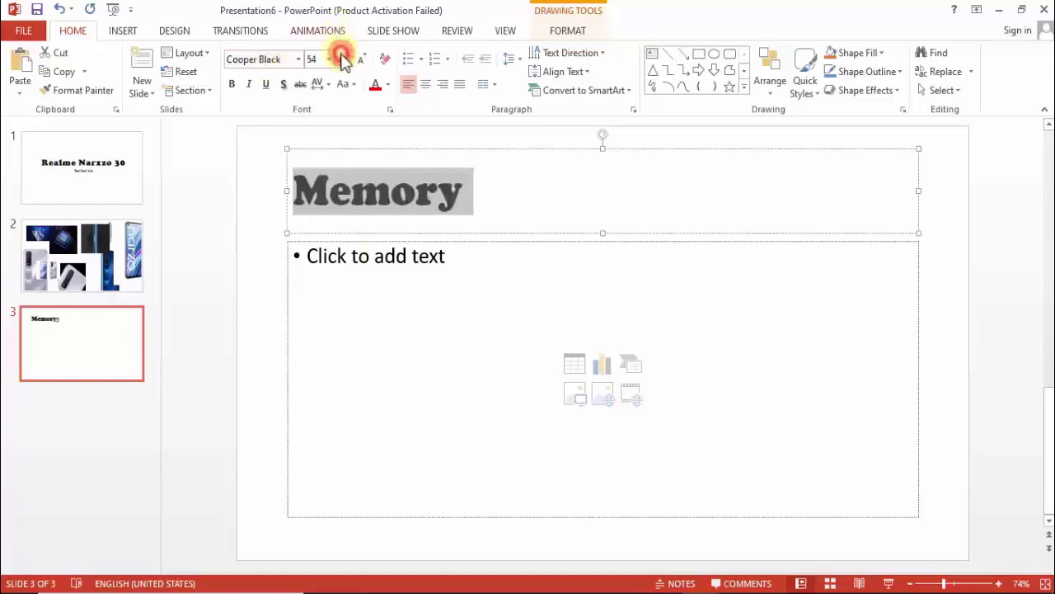
left_click(426, 84)
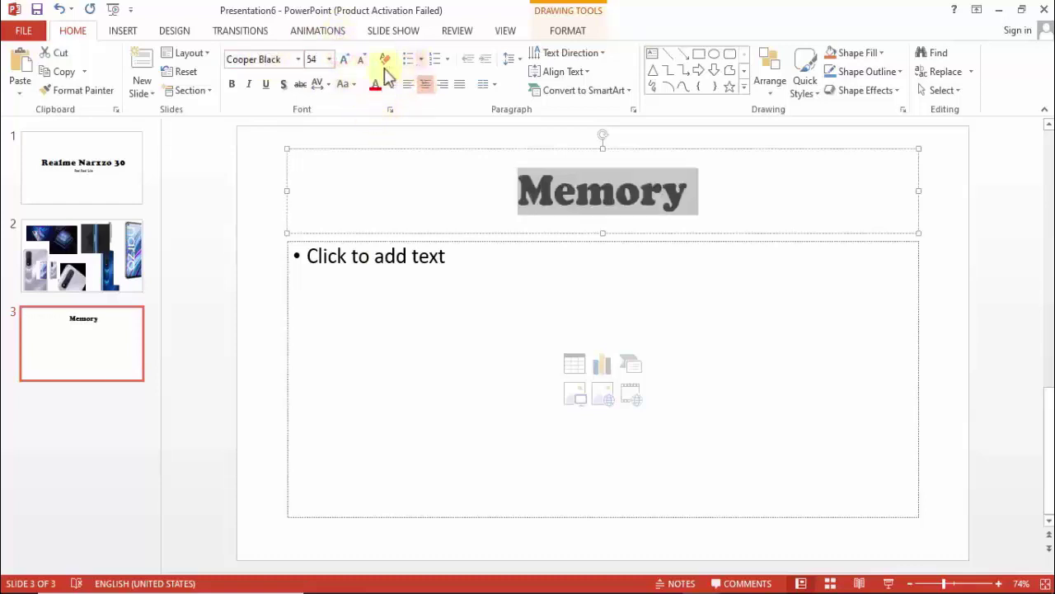
left_click(346, 59)
Step: Remove the body bullet and type the memory lines 6 GM RAM, 5 GB EXPANSION, 128 GB INTERNL, 512 GB
left_click(403, 251)
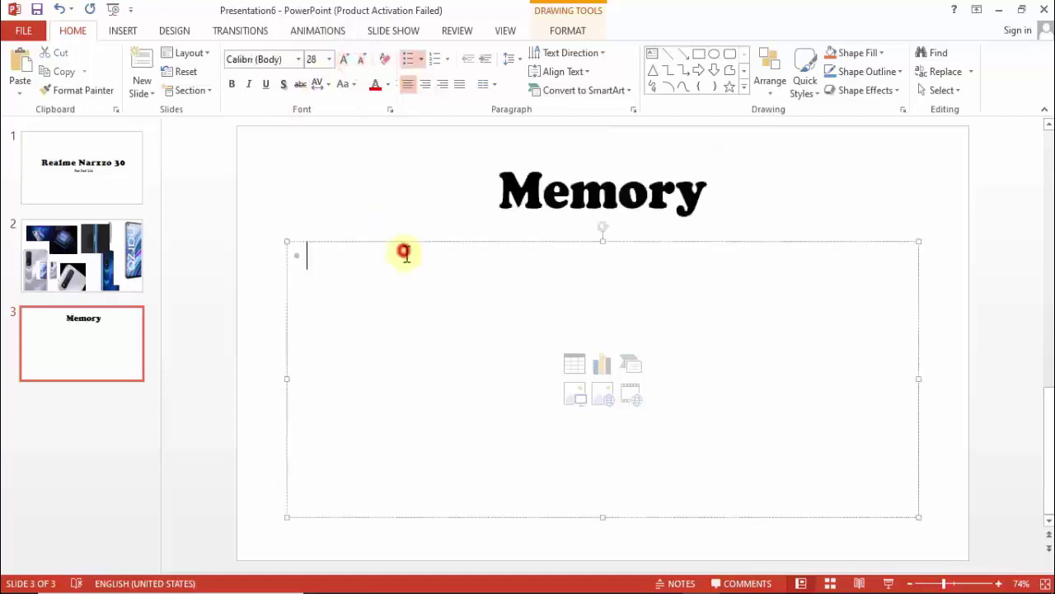
key("BackSpace")
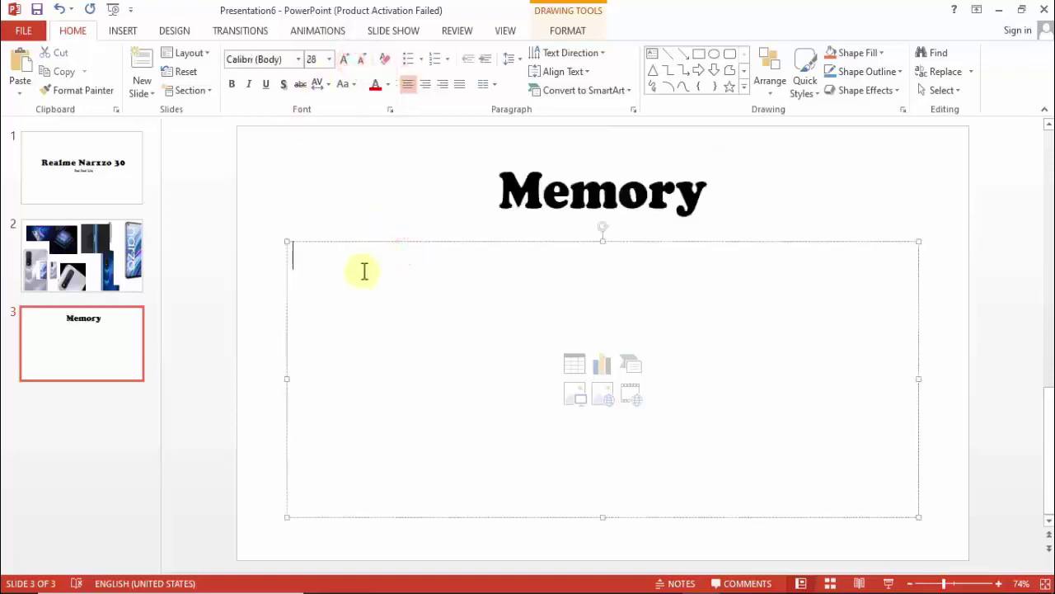
type("6 GM RAM")
type("5 G")
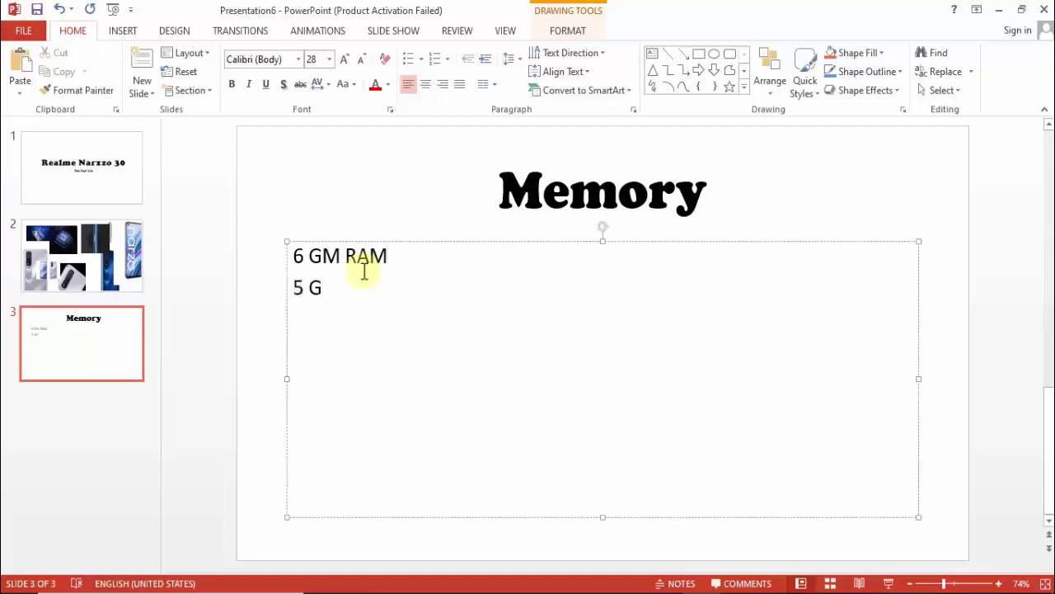
type("B ")
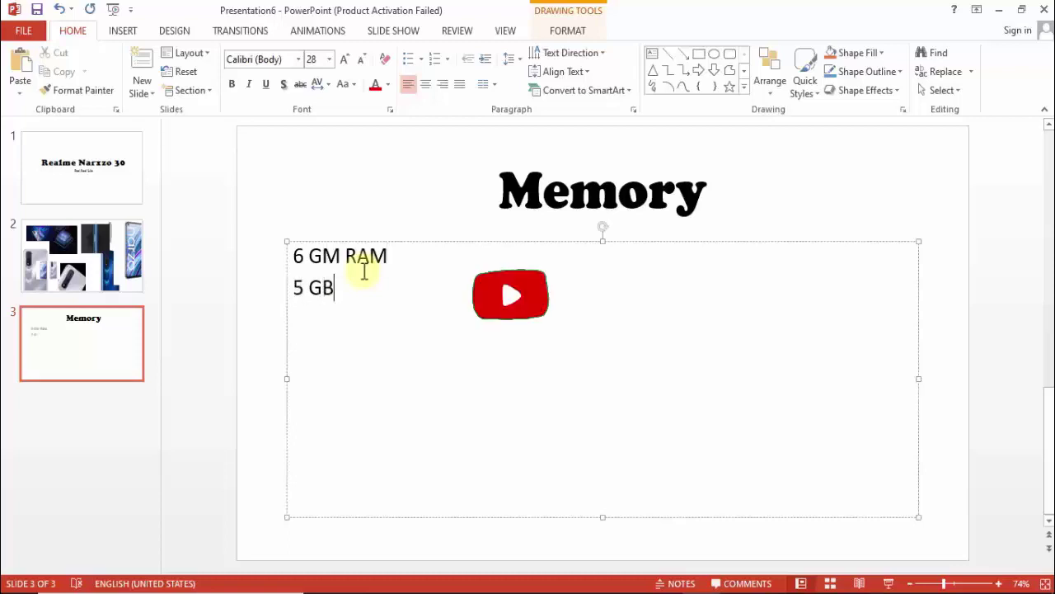
type("E")
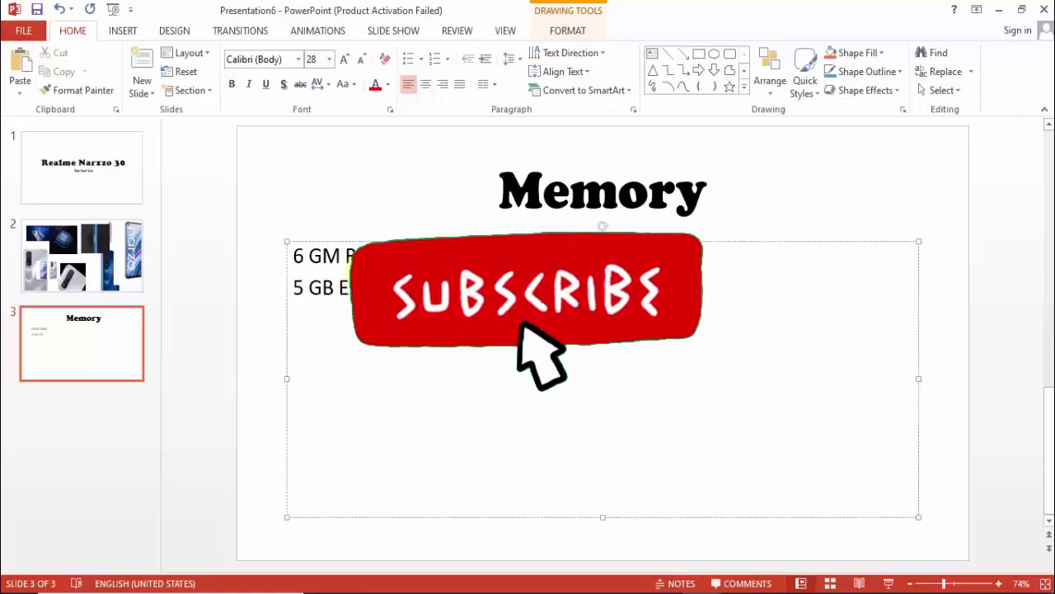
type("XPANSION")
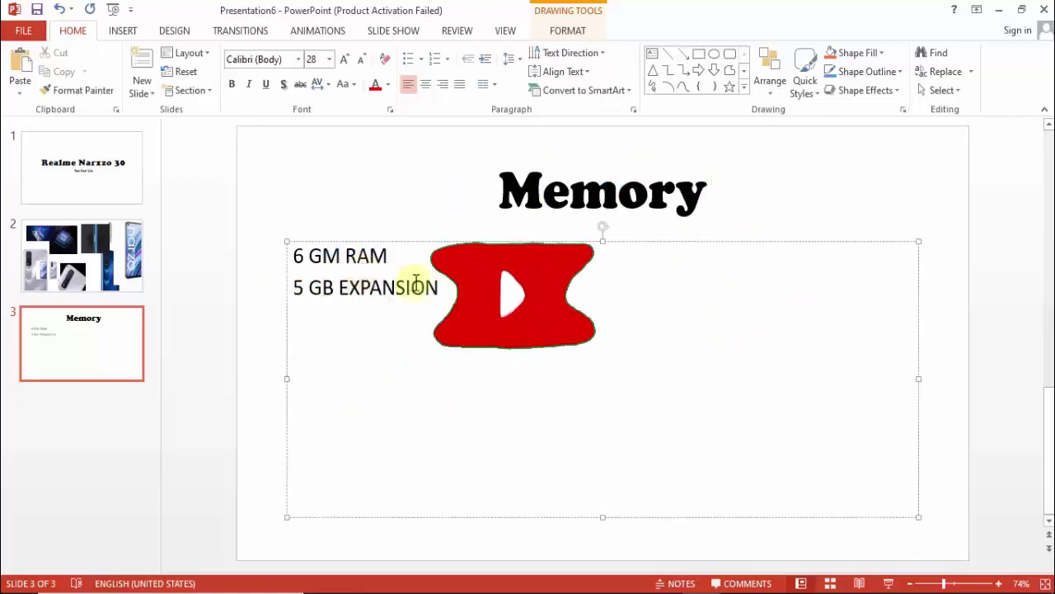
key("Return")
key("Return")
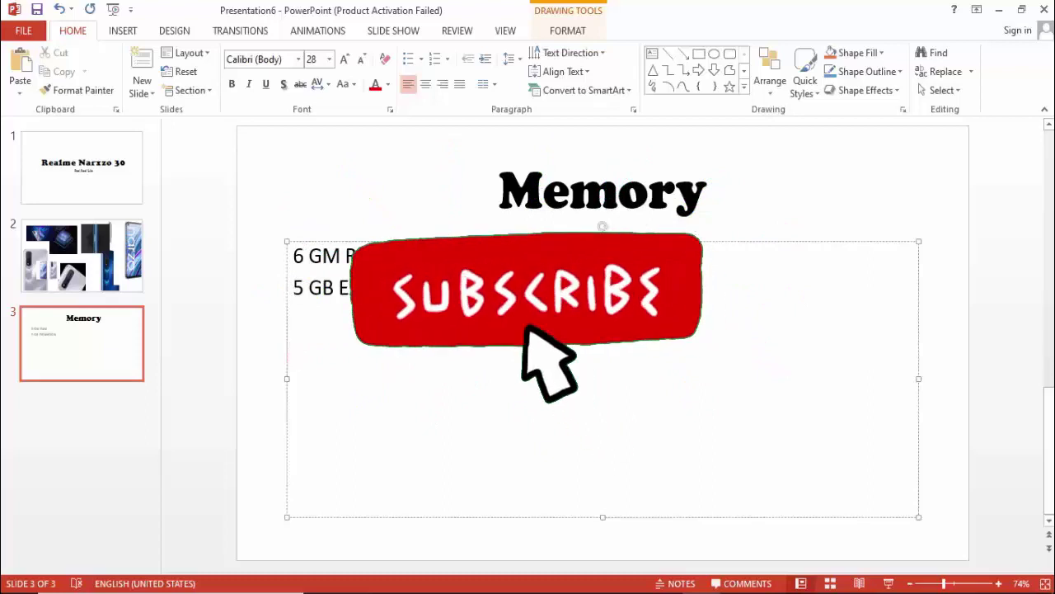
type("1")
type("2 GB")
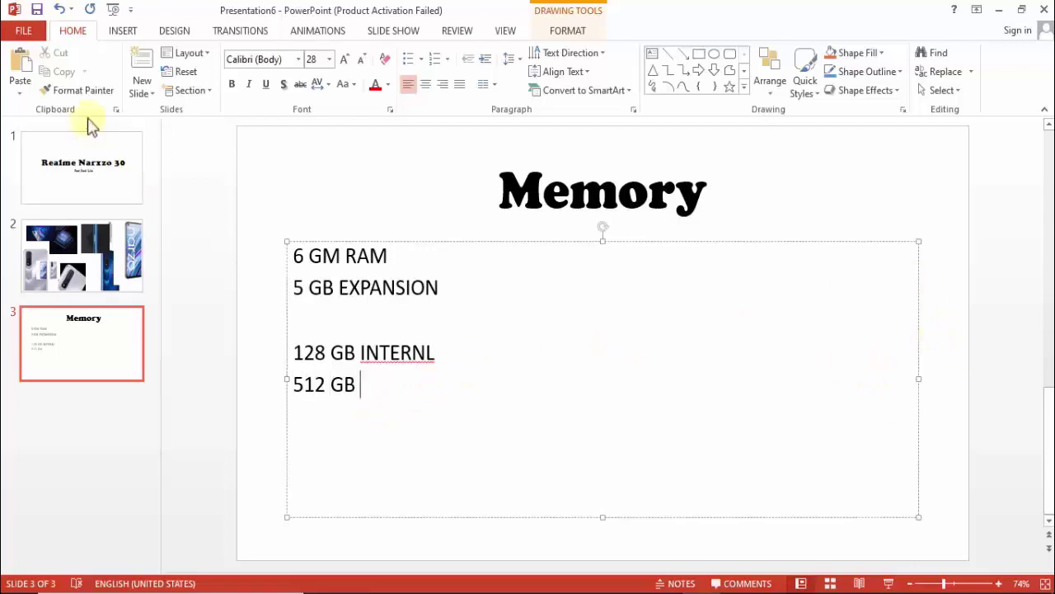
Step: Insert the images (1) technology globe picture on the Memory slide and enlarge it
left_click(124, 31)
left_click(100, 72)
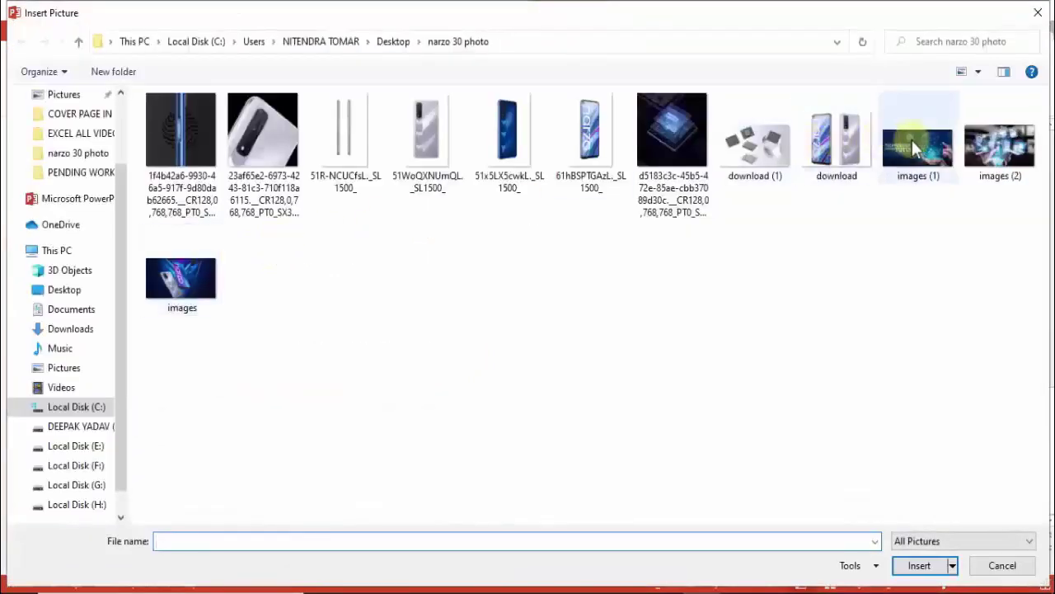
left_click(918, 153)
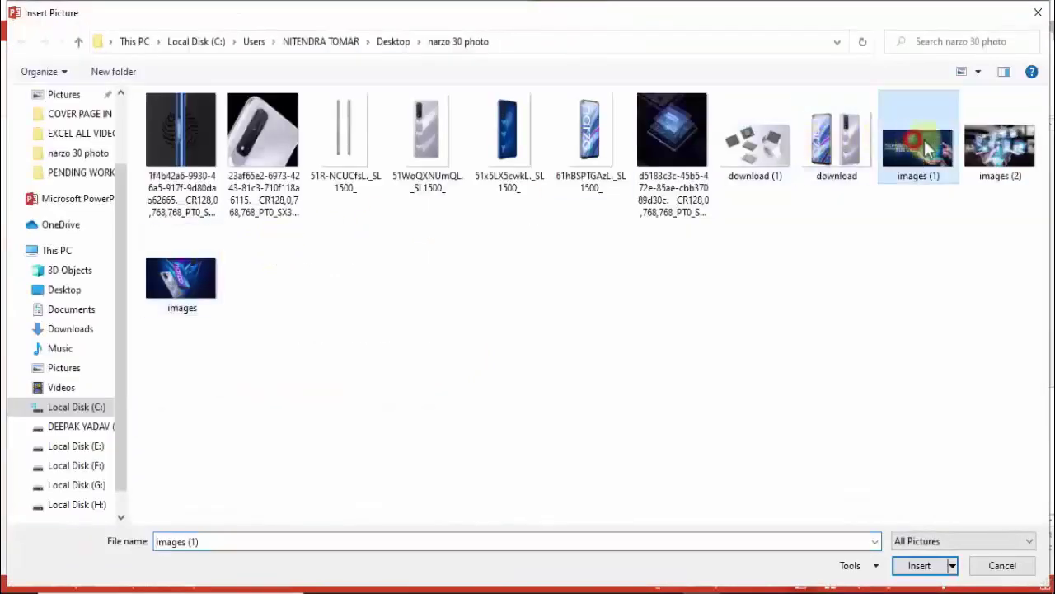
left_click(920, 566)
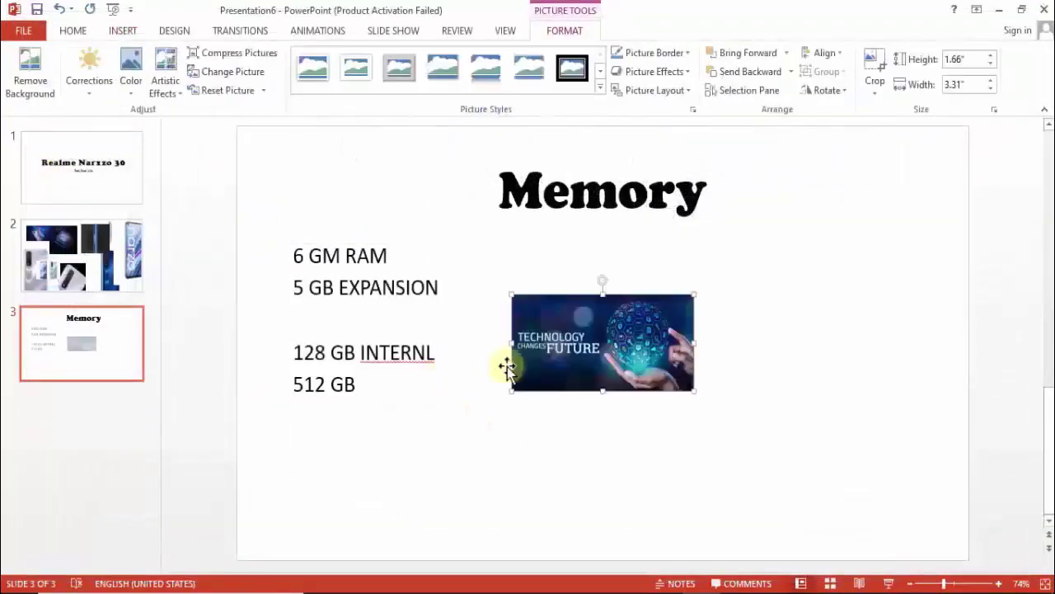
left_click_drag(575, 313, 567, 288)
left_click_drag(683, 347, 904, 463)
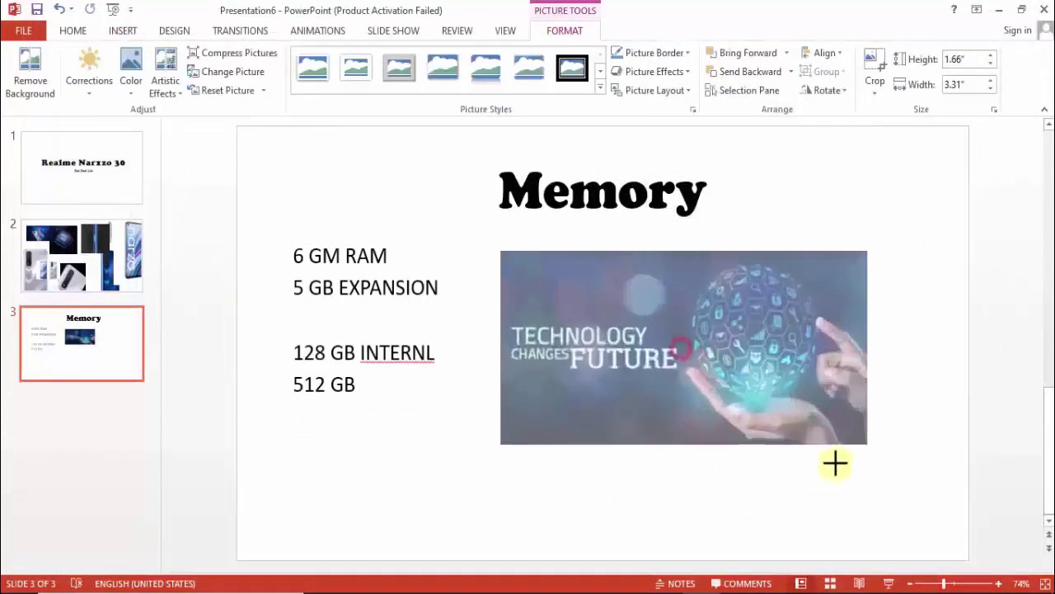
left_click_drag(762, 412, 678, 395)
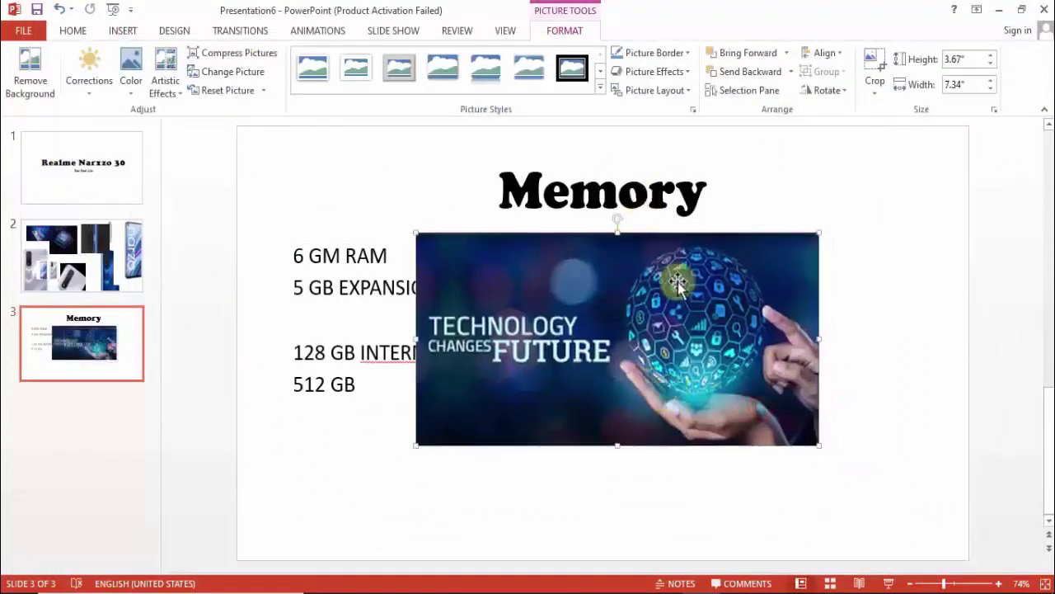
Step: Crop away the picture's left text portion and move it to the slide's right edge
left_click(875, 66)
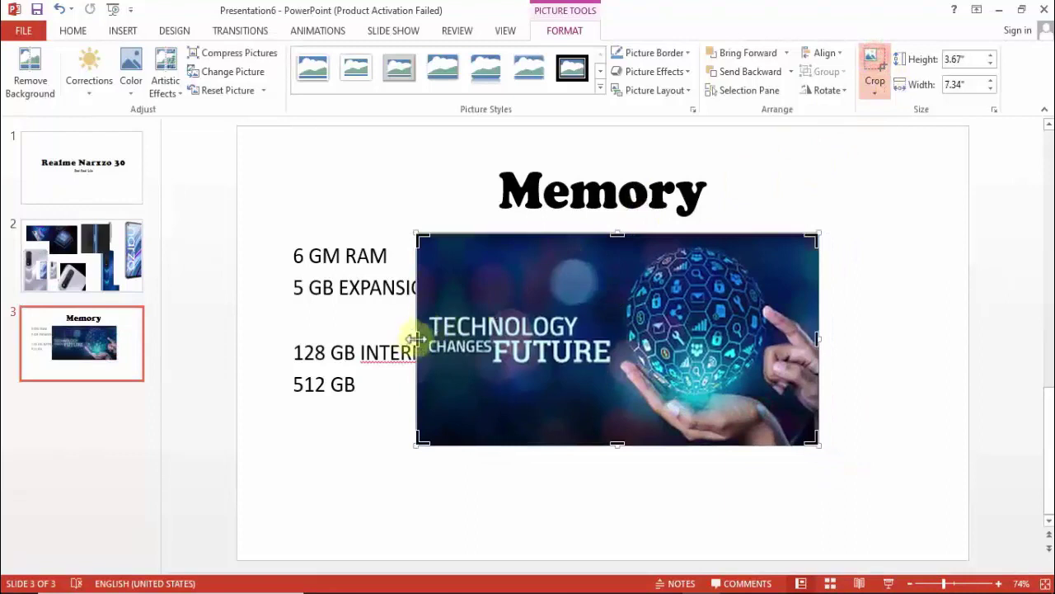
left_click_drag(418, 338, 617, 342)
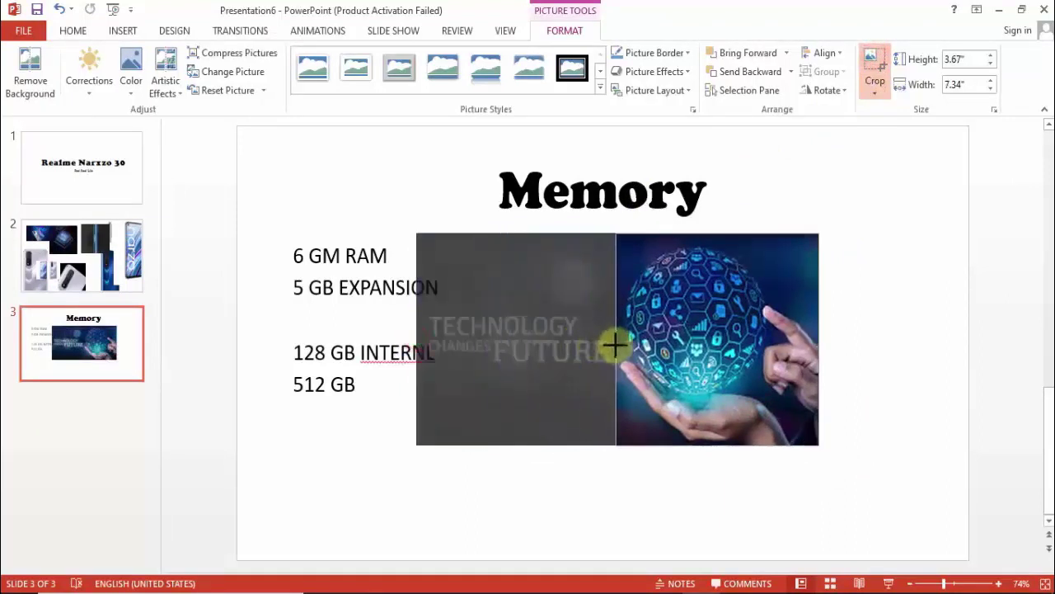
left_click(875, 70)
left_click_drag(740, 303, 888, 326)
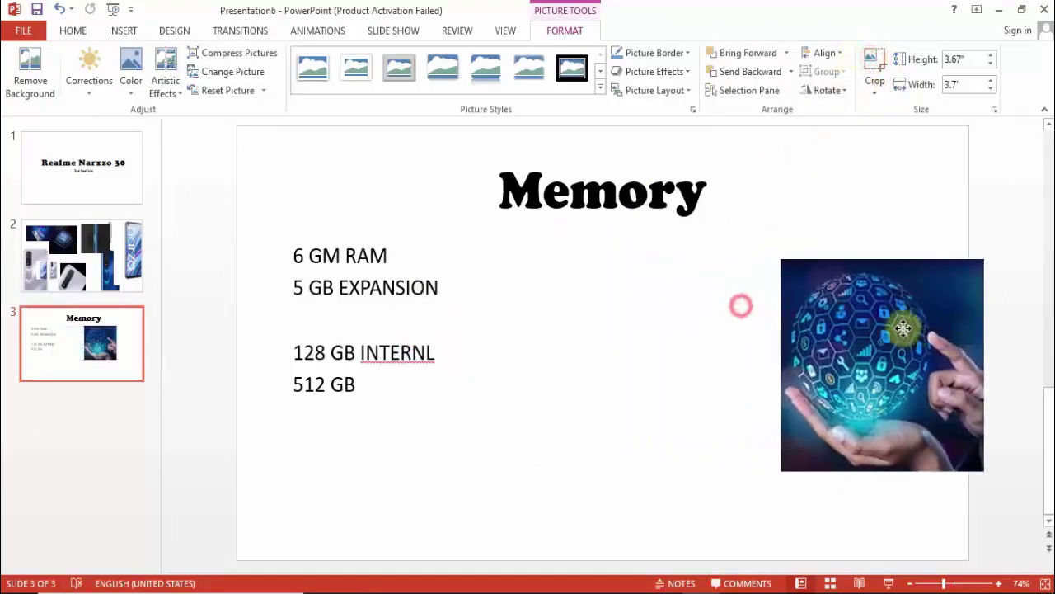
left_click(344, 370)
Step: Make the memory specs text bold Book Antiqua
left_click_drag(391, 408, 251, 188)
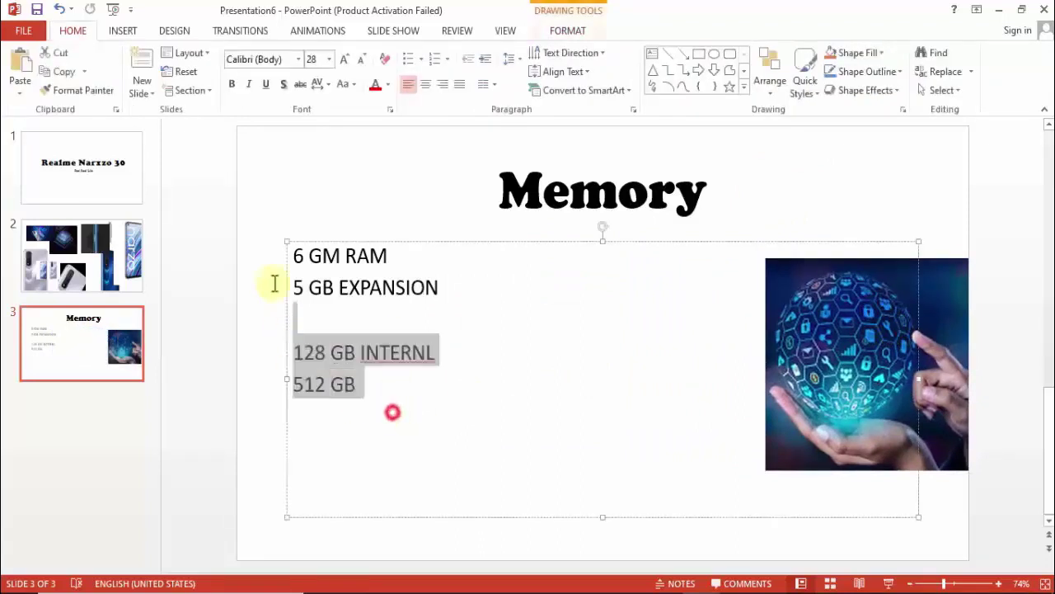
left_click(246, 61)
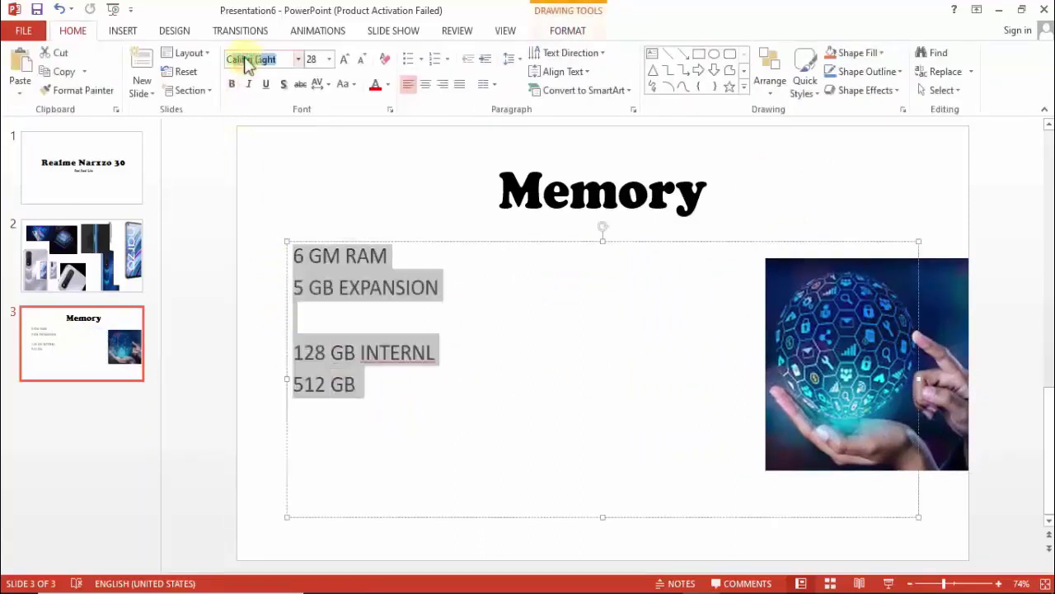
key("BackSpace")
type("Book Antiqua")
key("Return")
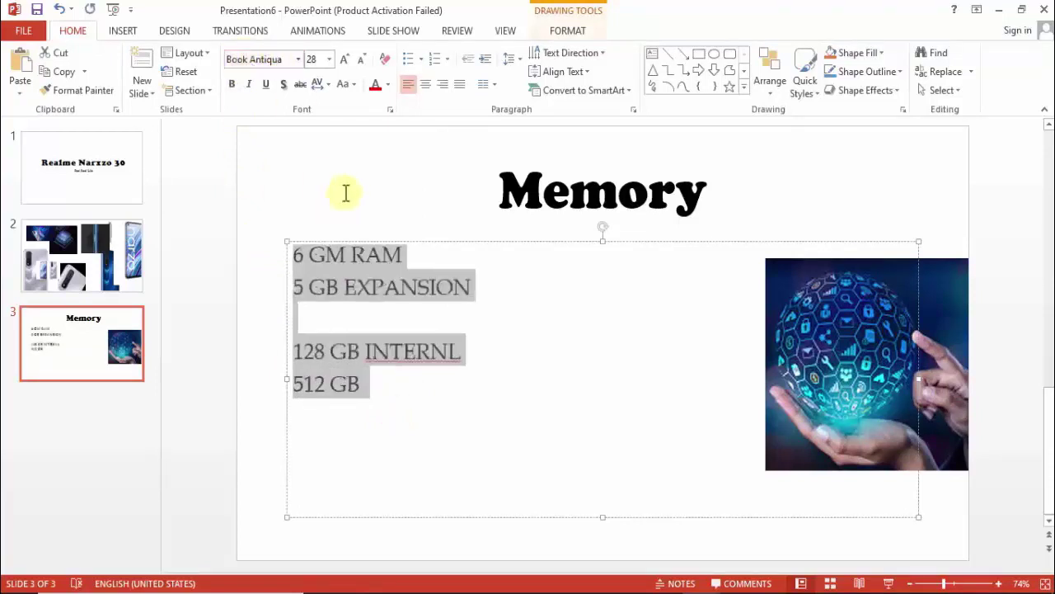
left_click(231, 84)
left_click(394, 350)
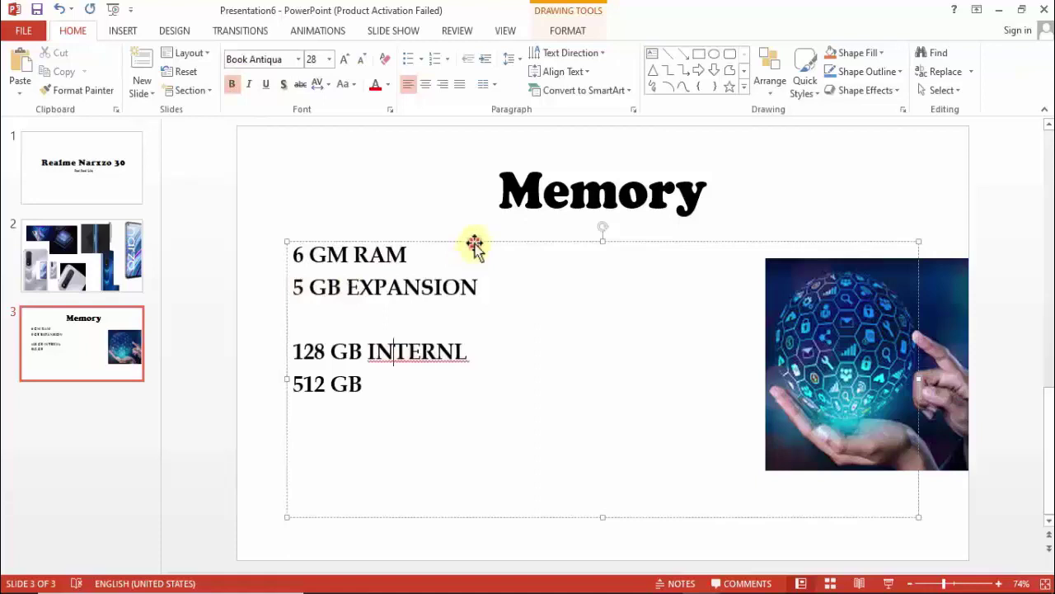
Step: Shift the specs box right and down, then add a blank slide after slide 3
left_click_drag(474, 245, 524, 266)
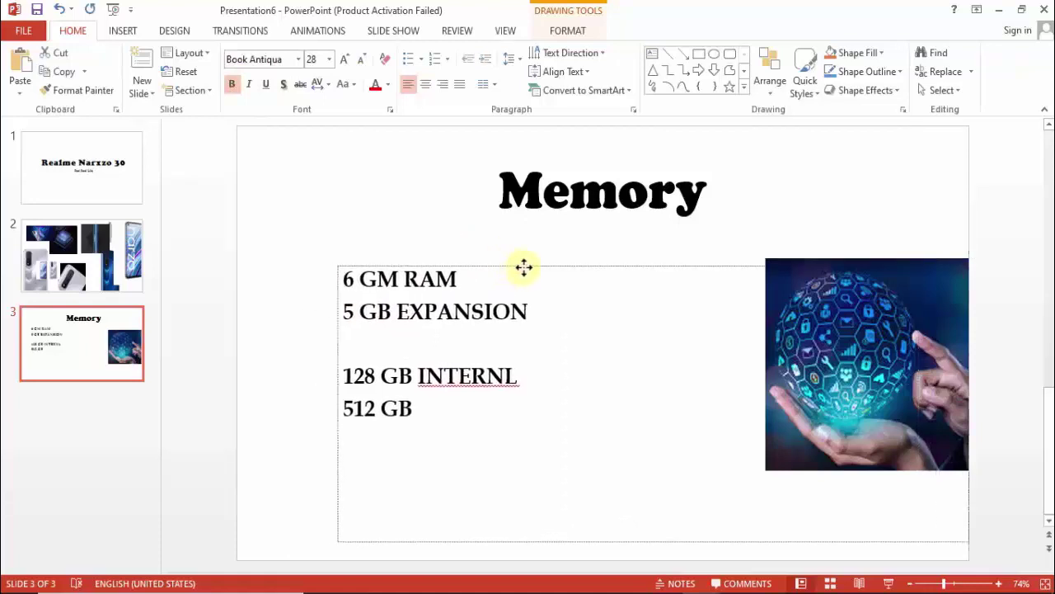
left_click(104, 369)
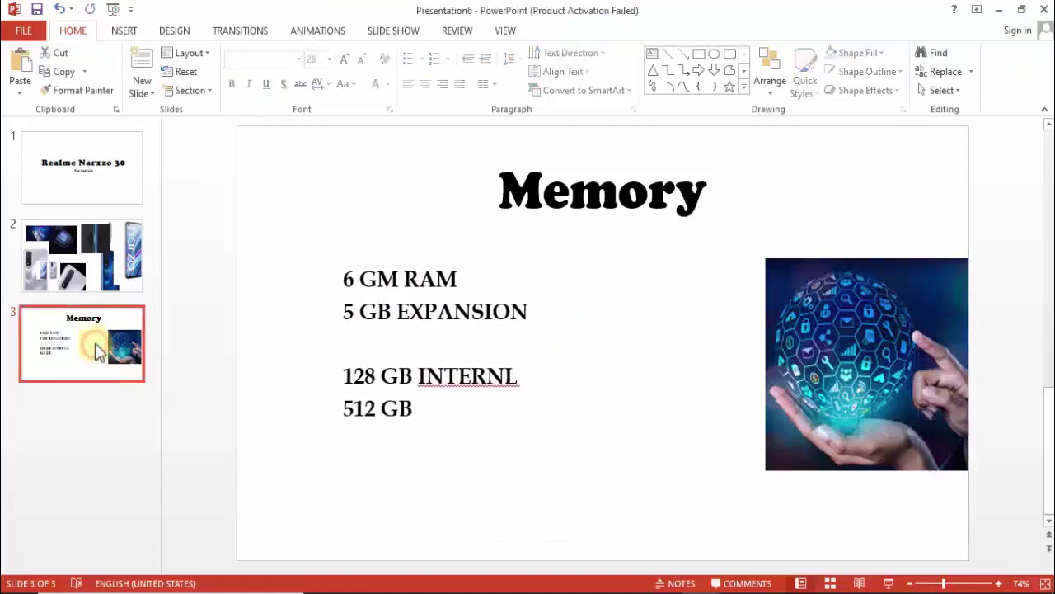
key("Return")
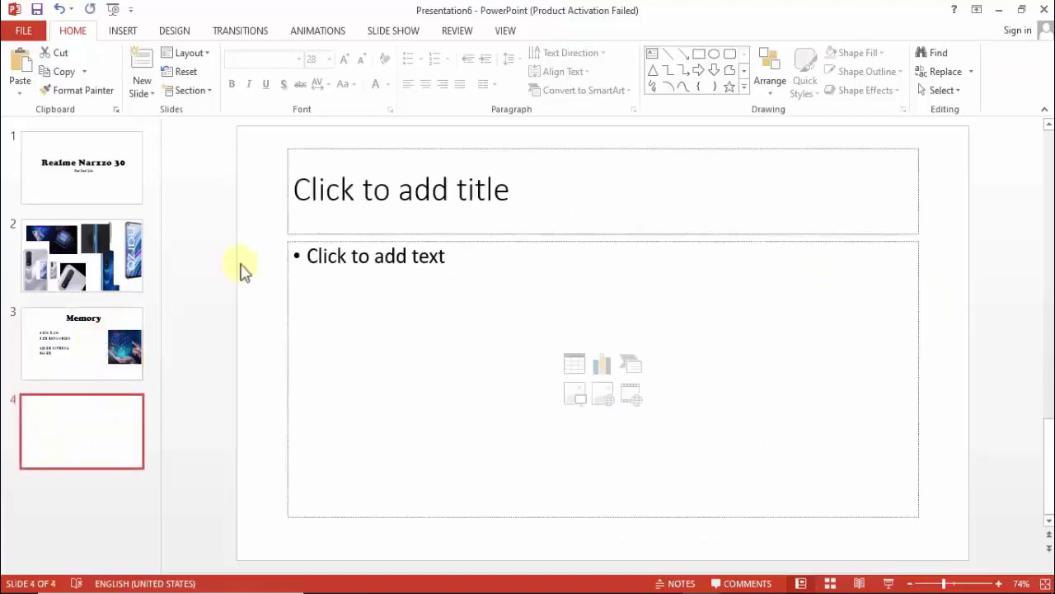
Step: Enter 'Camera' as the fourth slide's title
left_click(413, 193)
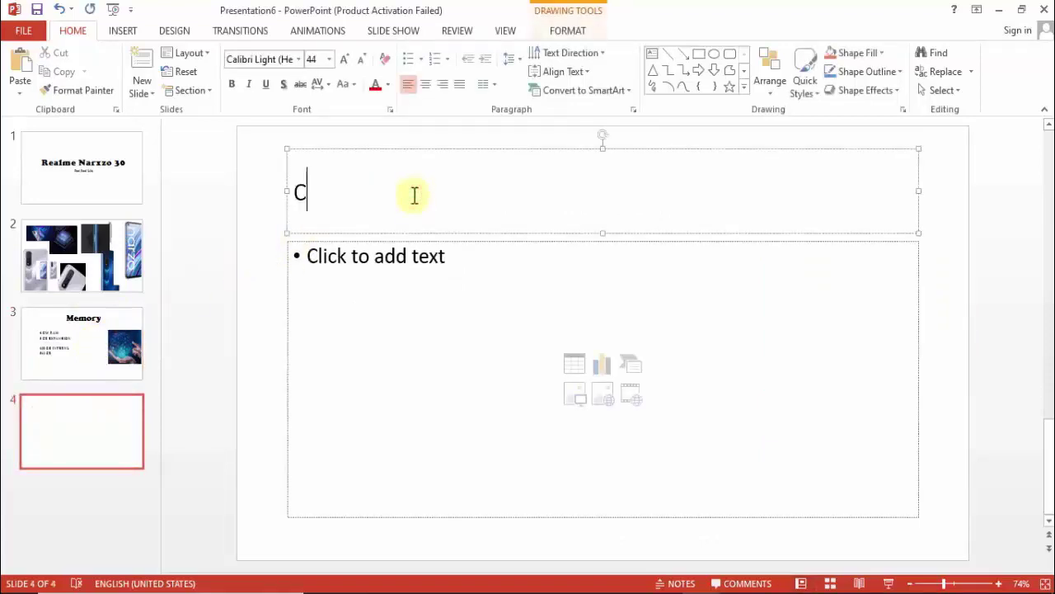
type("amera")
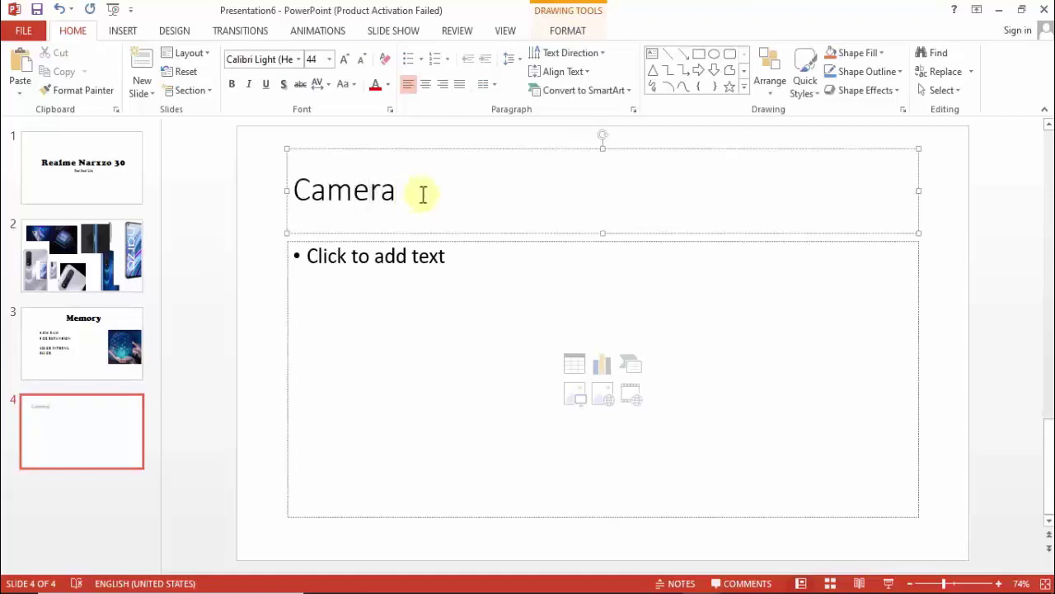
left_click(420, 341)
left_click(403, 212)
Step: Format the Camera title in Cooper Black, enlarged to size 66 and centred
left_click(274, 59)
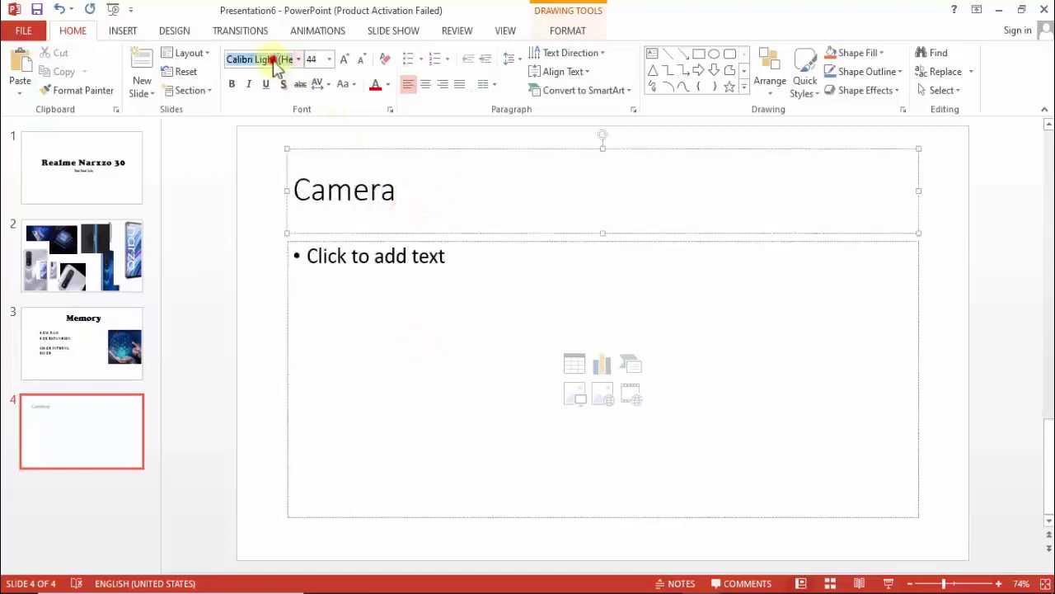
left_click_drag(402, 188, 295, 189)
left_click(259, 60)
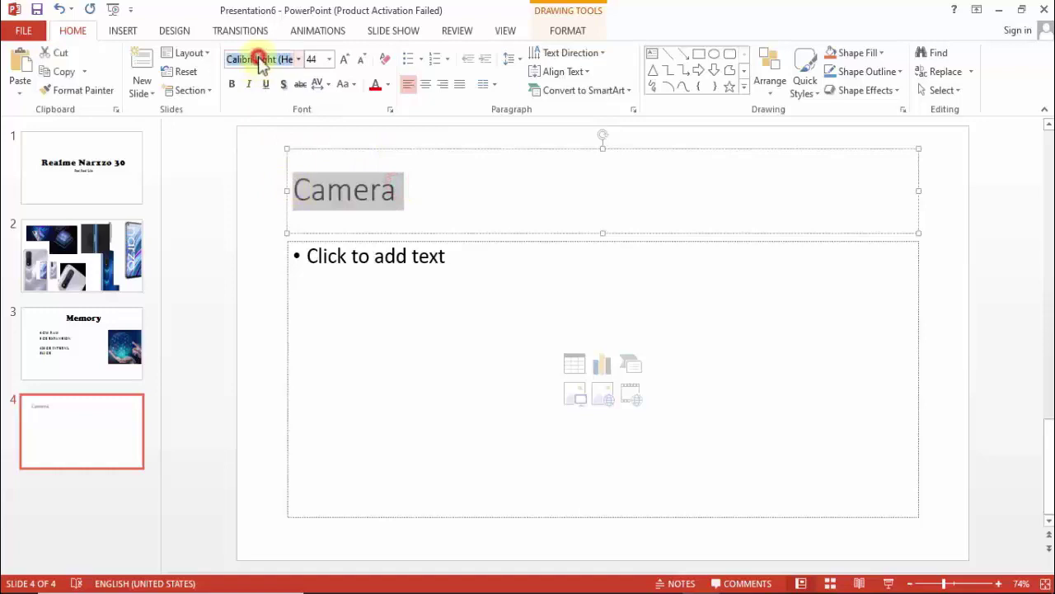
key("Return")
left_click(345, 59)
left_click(344, 60)
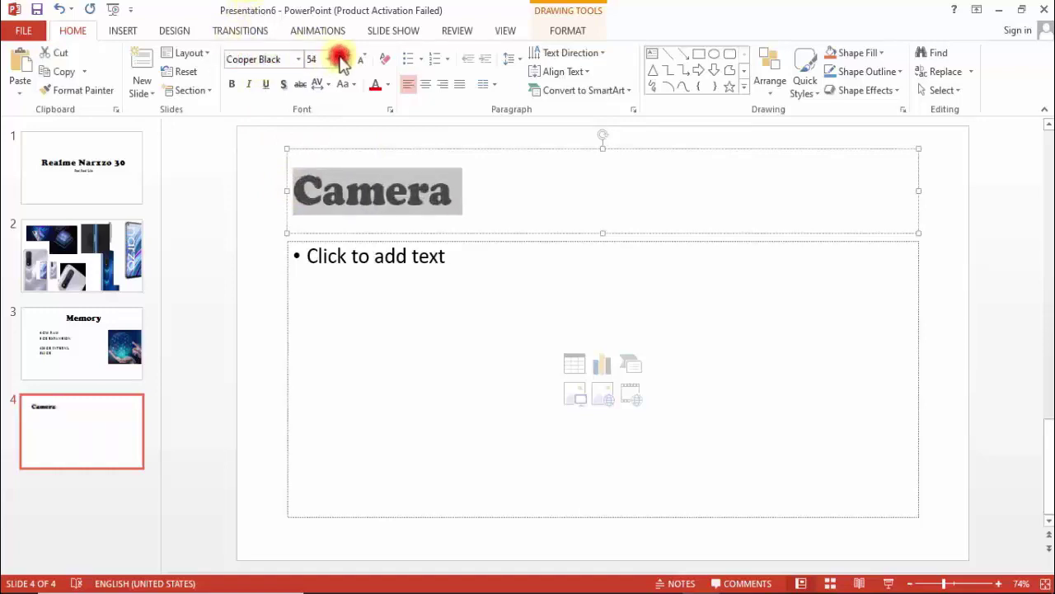
left_click(345, 59)
left_click(345, 59)
left_click(426, 84)
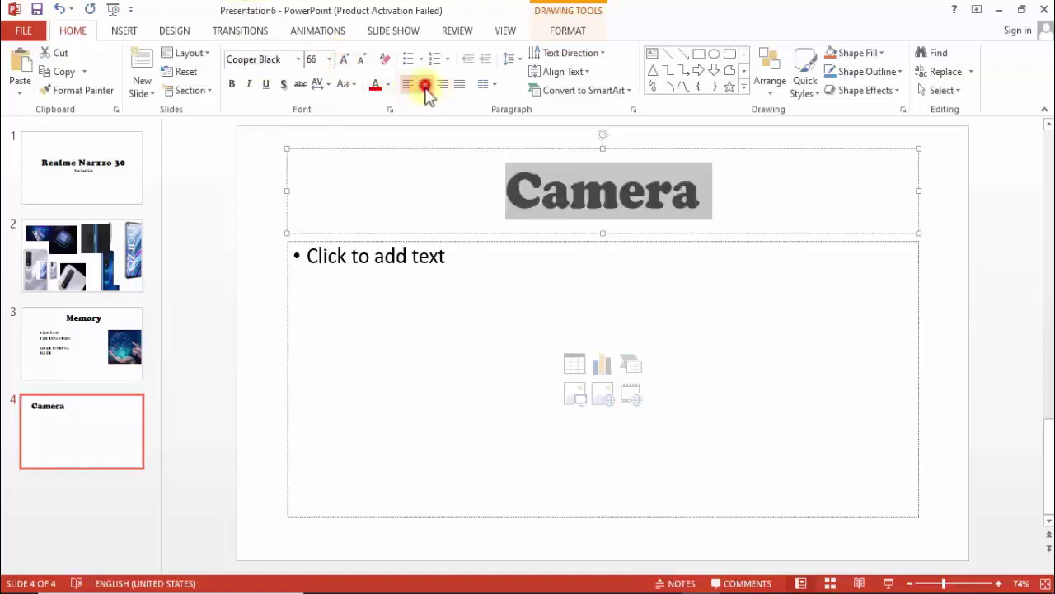
left_click(471, 266)
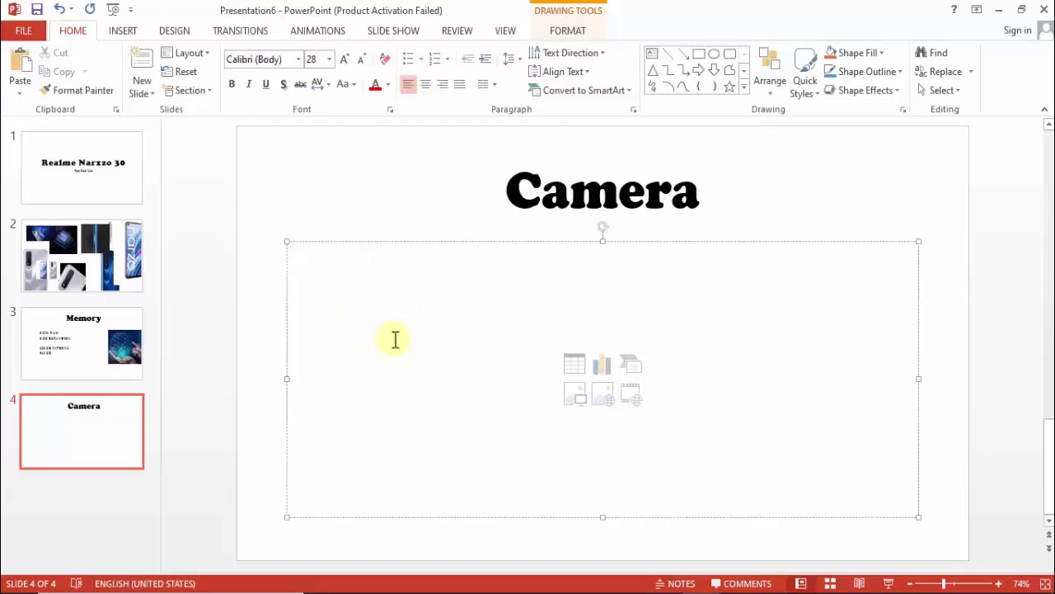
Step: Add '16 MP FRONT' and '48 + 2 + 2 MP REAR' in bold 36 pt to the body
type("16 MP FRONT")
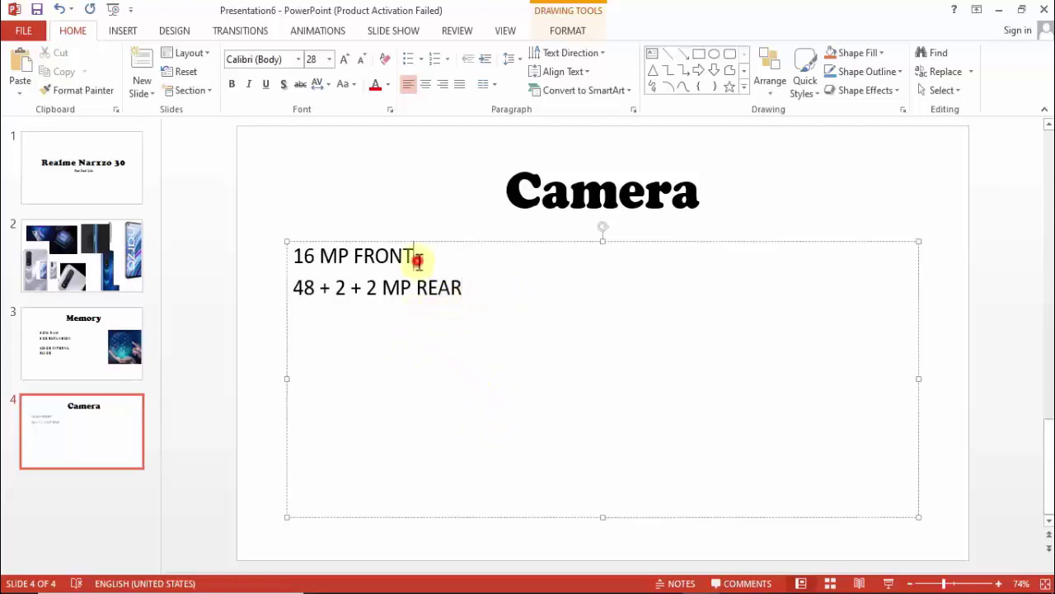
key("Return")
key("Return")
key("Return")
left_click_drag(475, 405, 211, 212)
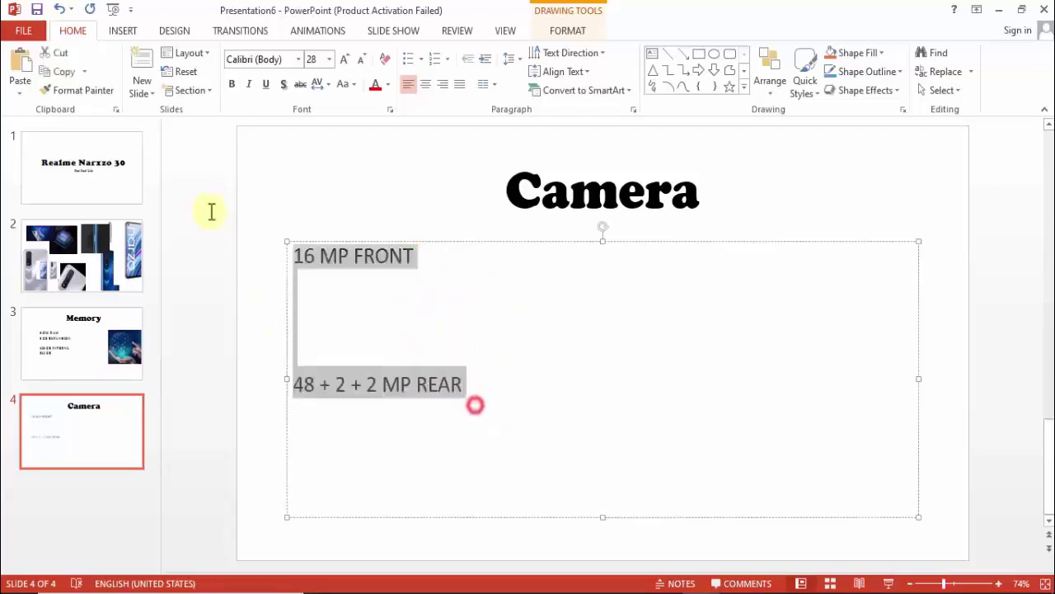
left_click(232, 84)
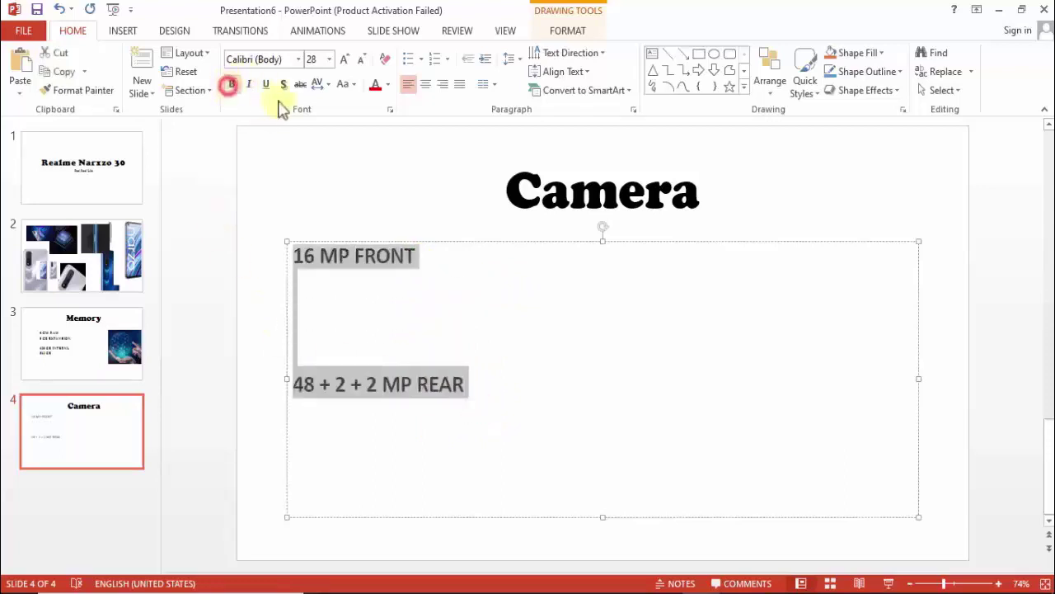
left_click(350, 59)
left_click(351, 59)
left_click(335, 341)
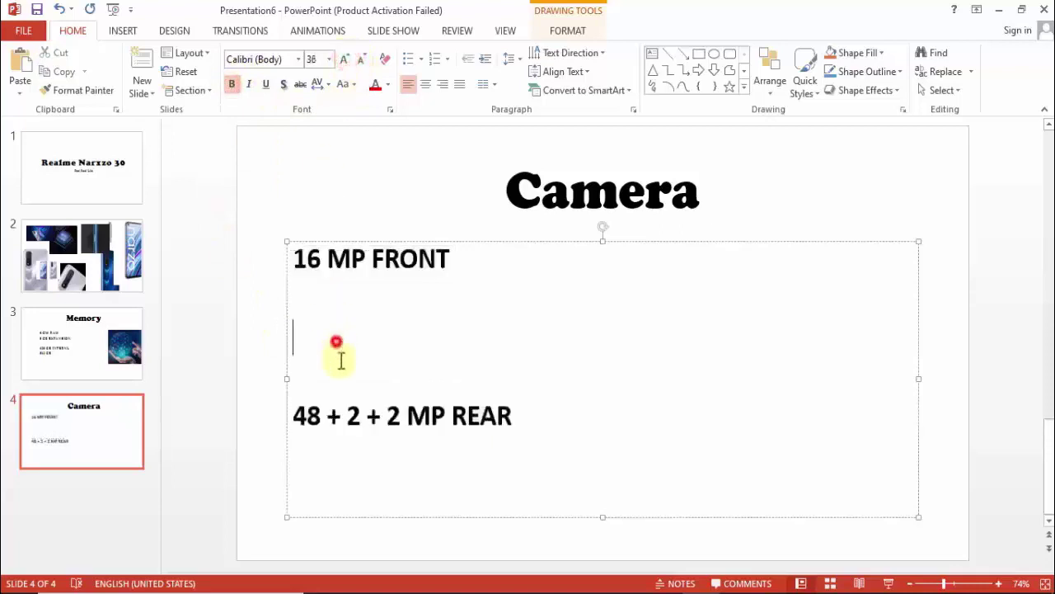
key("BackSpace")
key("BackSpace")
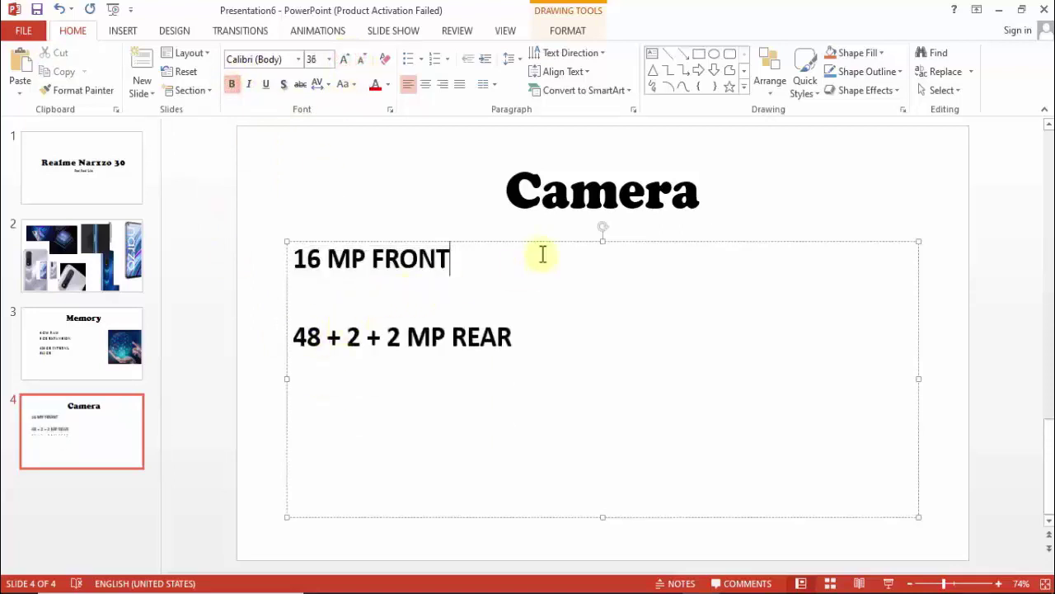
Step: Narrow the spec text box and move it right of centre
mouse_move(540, 243)
left_mouse_down()
mouse_move(602, 260)
mouse_move(432, 230)
left_mouse_up()
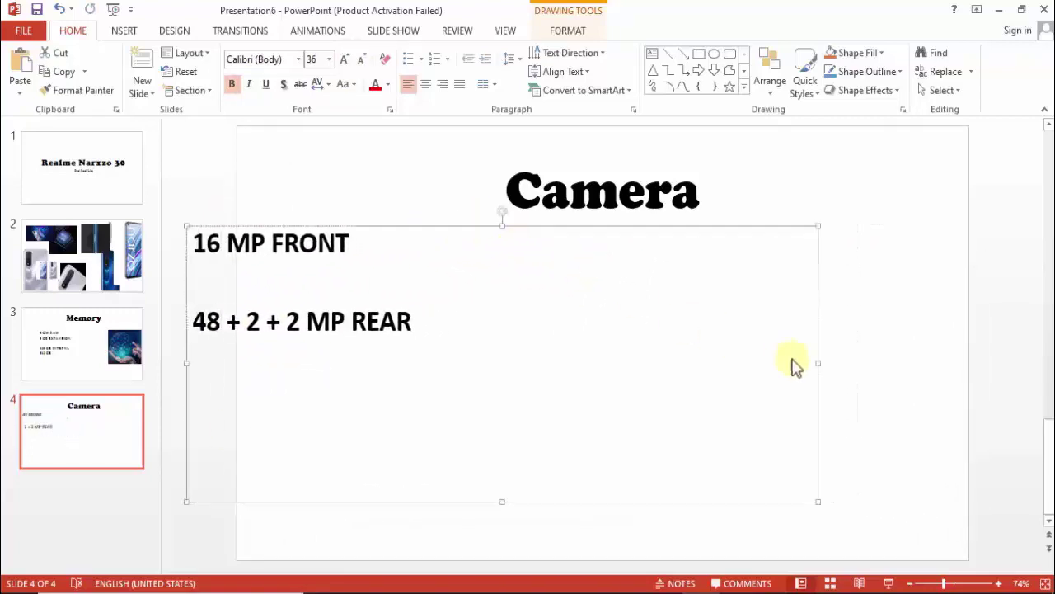
left_click_drag(818, 363, 474, 364)
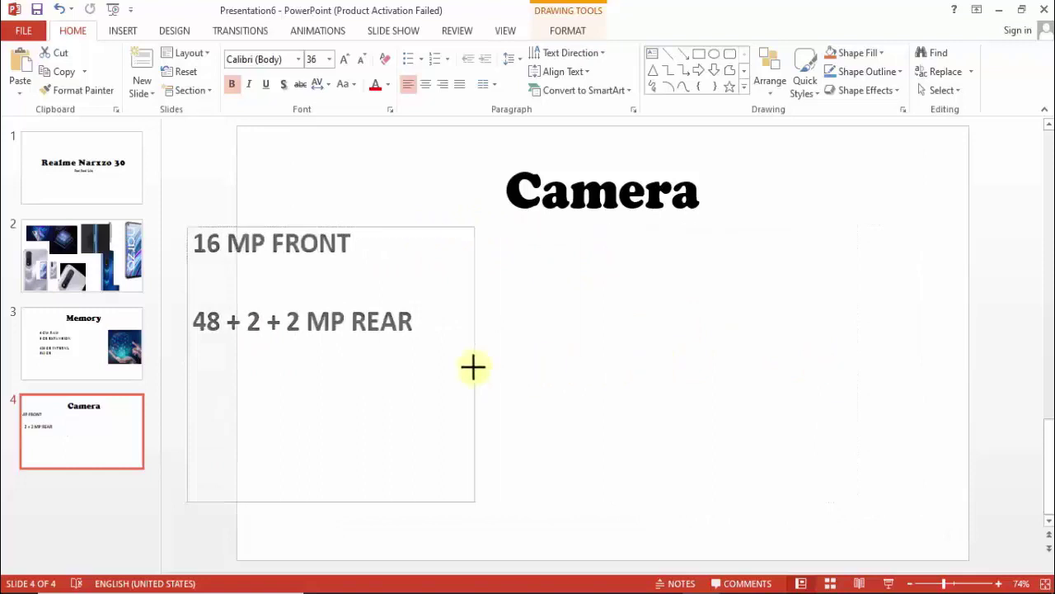
left_click_drag(449, 230, 738, 250)
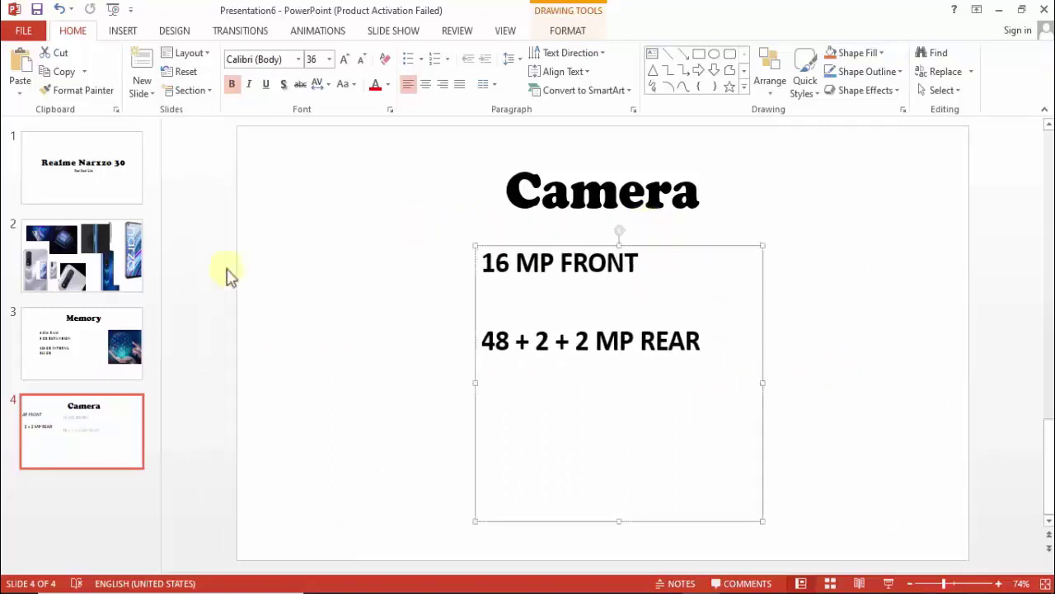
left_click(132, 272)
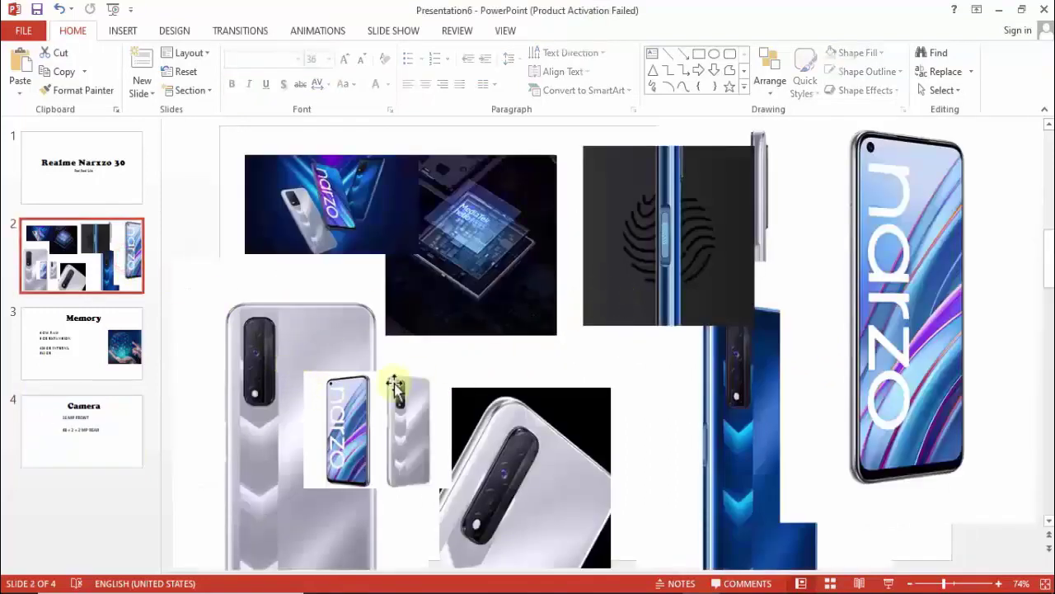
Step: Paste slide 2's camera close-up picture onto the Camera slide at lower left
left_click(501, 470)
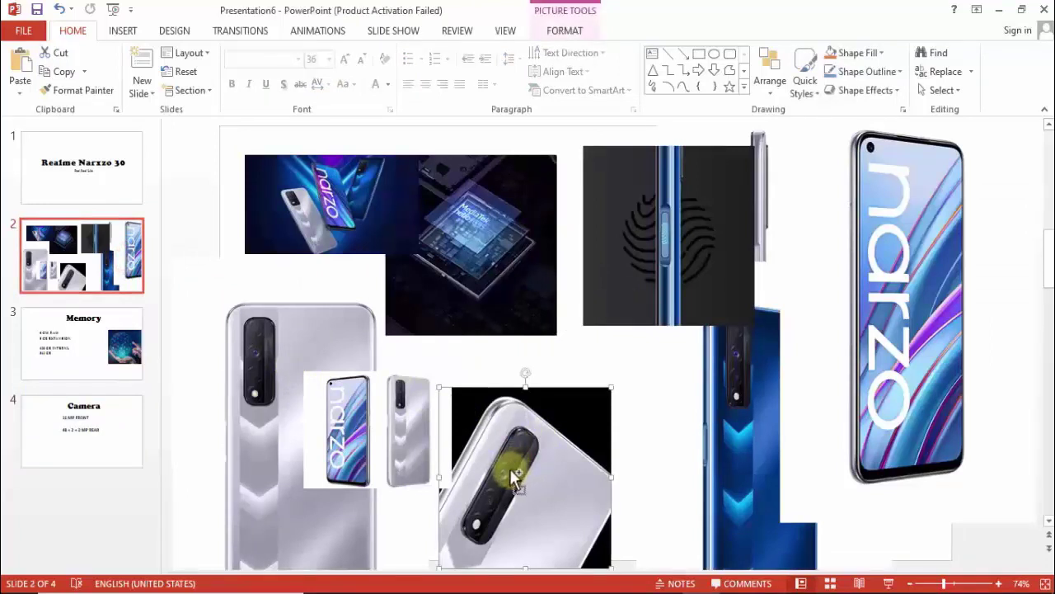
left_click(82, 443)
left_click(498, 460)
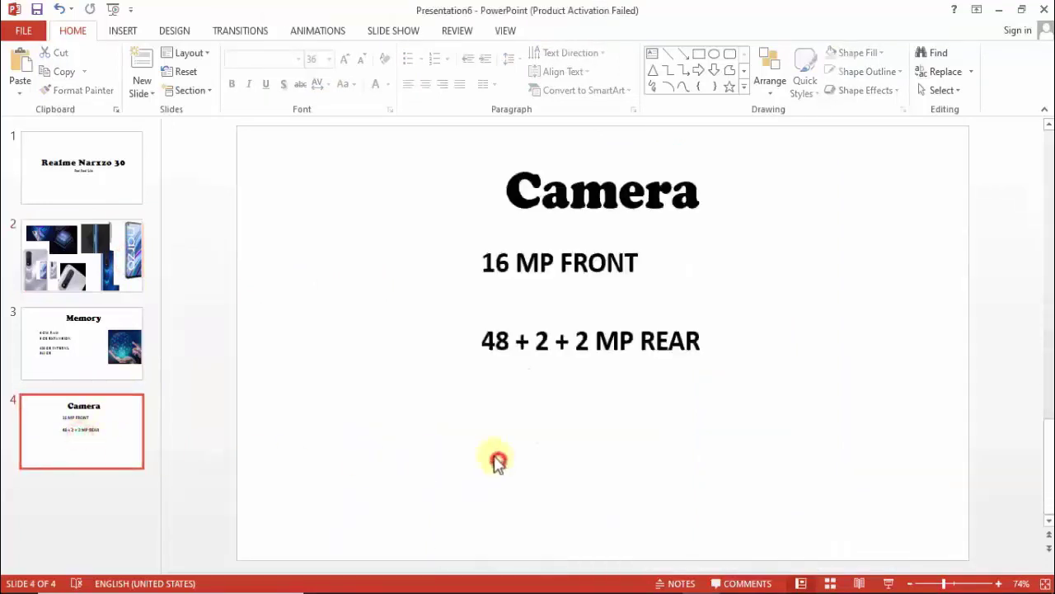
key("ctrl+v")
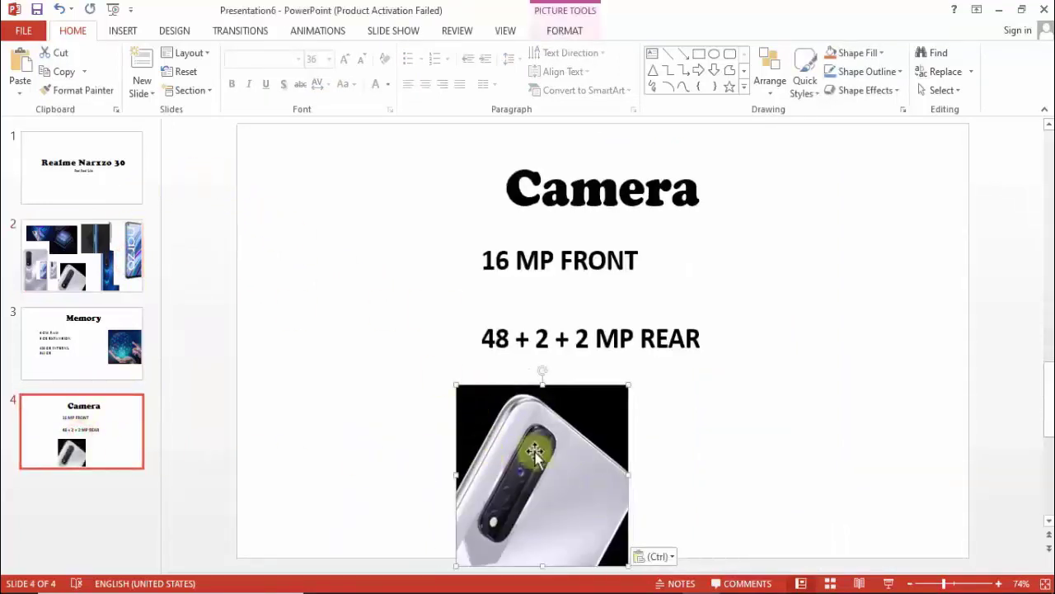
mouse_move(540, 437)
left_mouse_down()
mouse_move(341, 412)
mouse_move(314, 446)
left_mouse_up()
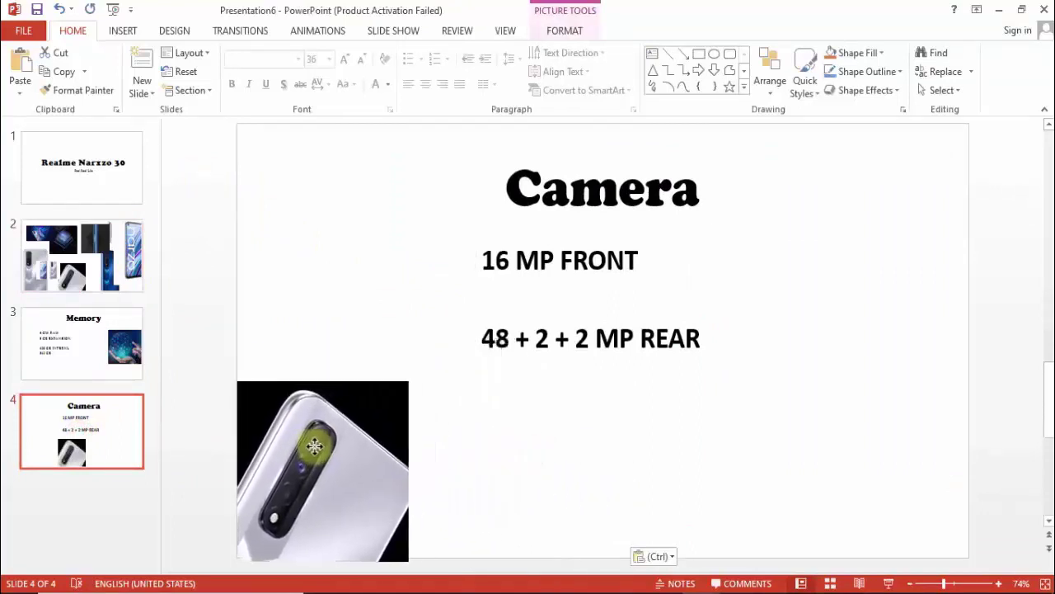
Step: Paste slide 2's Narzo phone picture onto slide 4, resized, at lower right
left_click(90, 272)
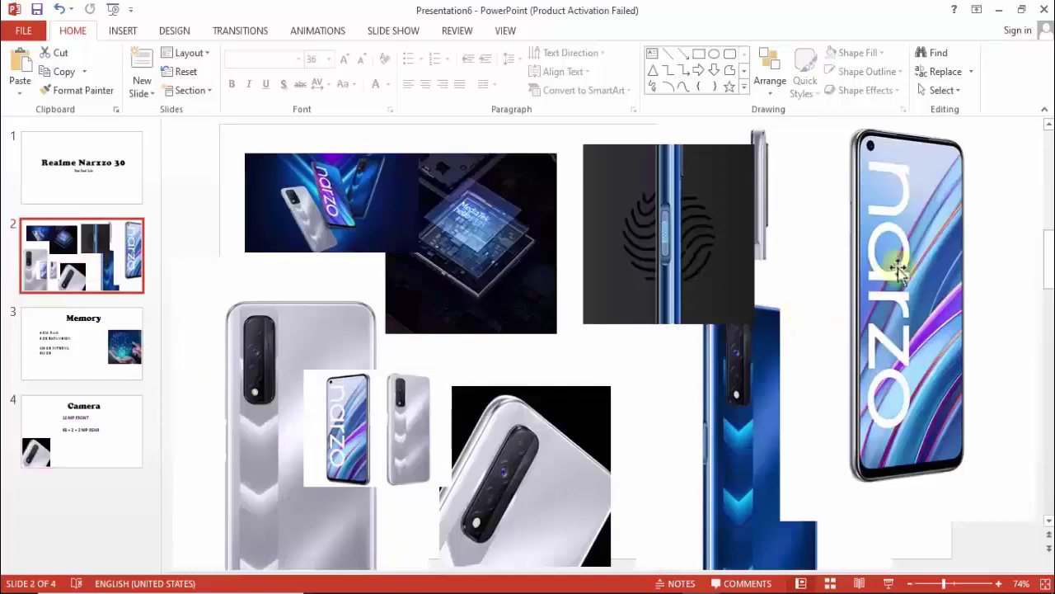
left_click(879, 193)
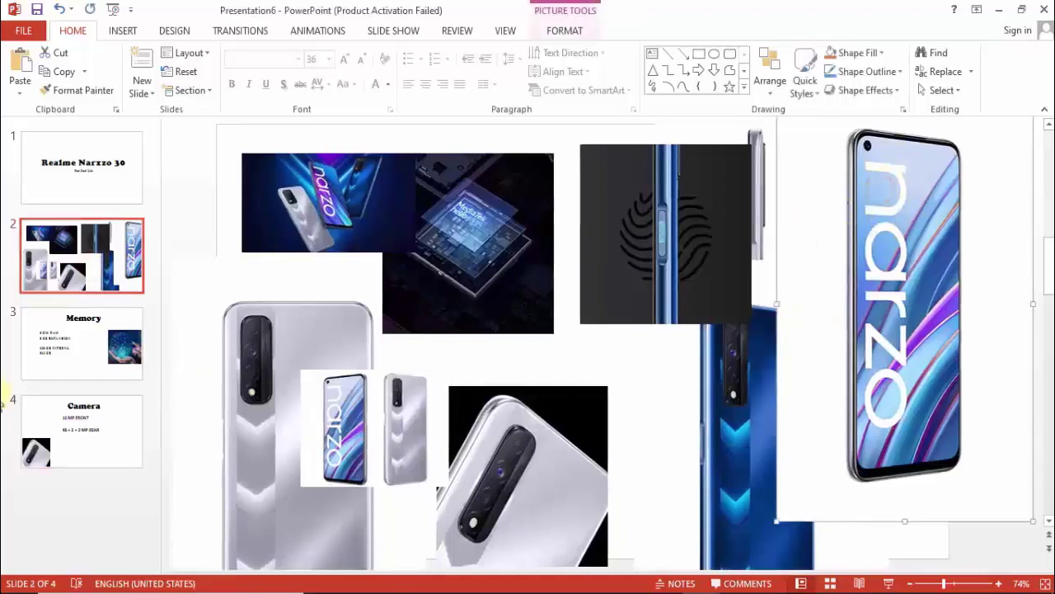
left_click(78, 437)
key("ctrl+v")
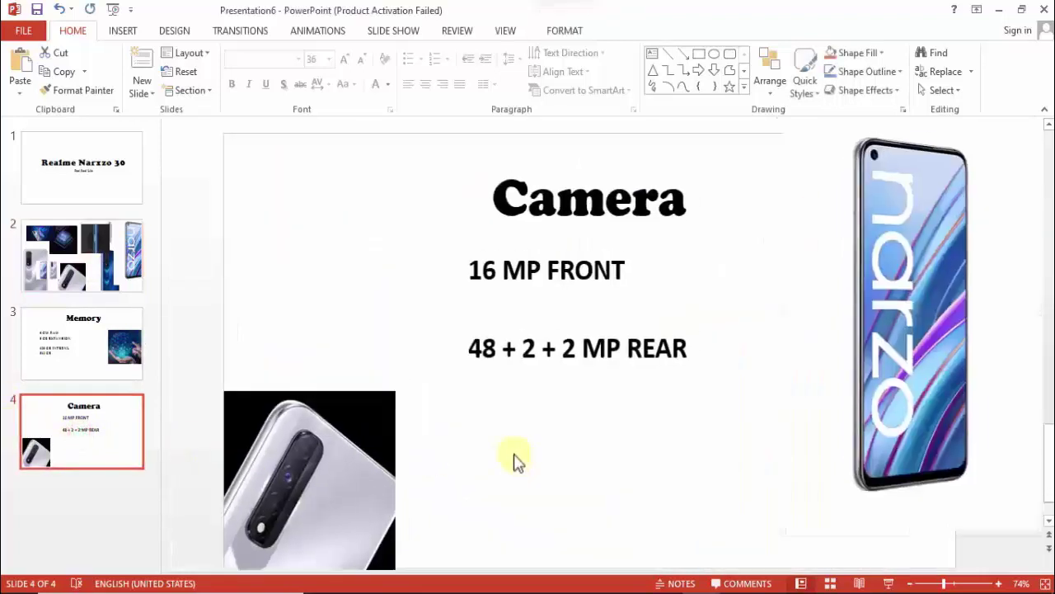
mouse_move(844, 361)
left_mouse_down()
mouse_move(838, 493)
mouse_move(767, 375)
left_mouse_up()
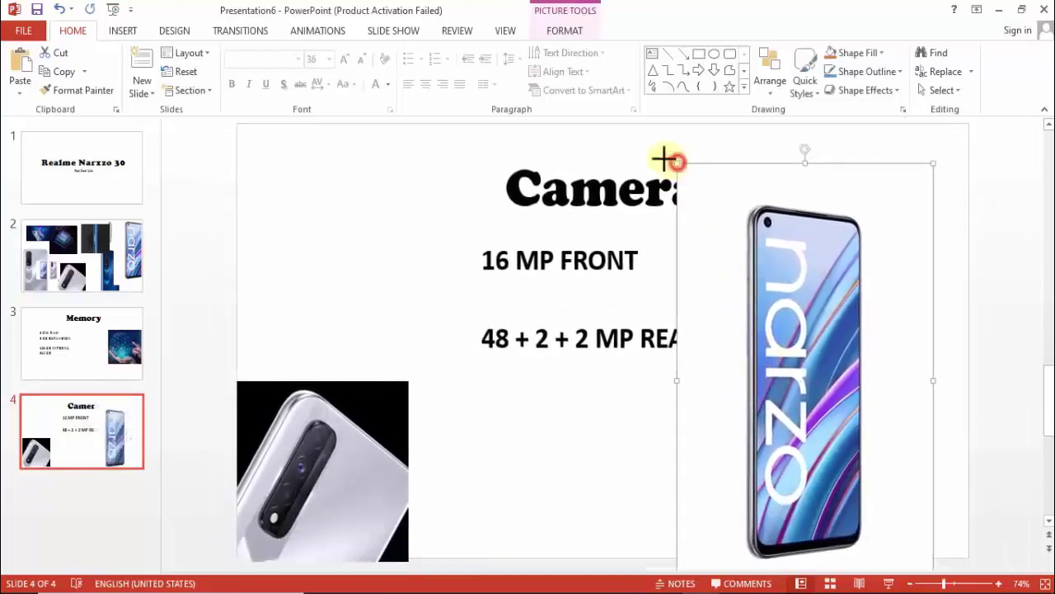
left_click_drag(676, 164, 671, 207)
mouse_move(766, 225)
left_mouse_down()
mouse_move(940, 451)
mouse_move(907, 394)
left_mouse_up()
Step: Reposition the camera close-up and spec box, then add a new slide after slide 4
left_click(310, 458)
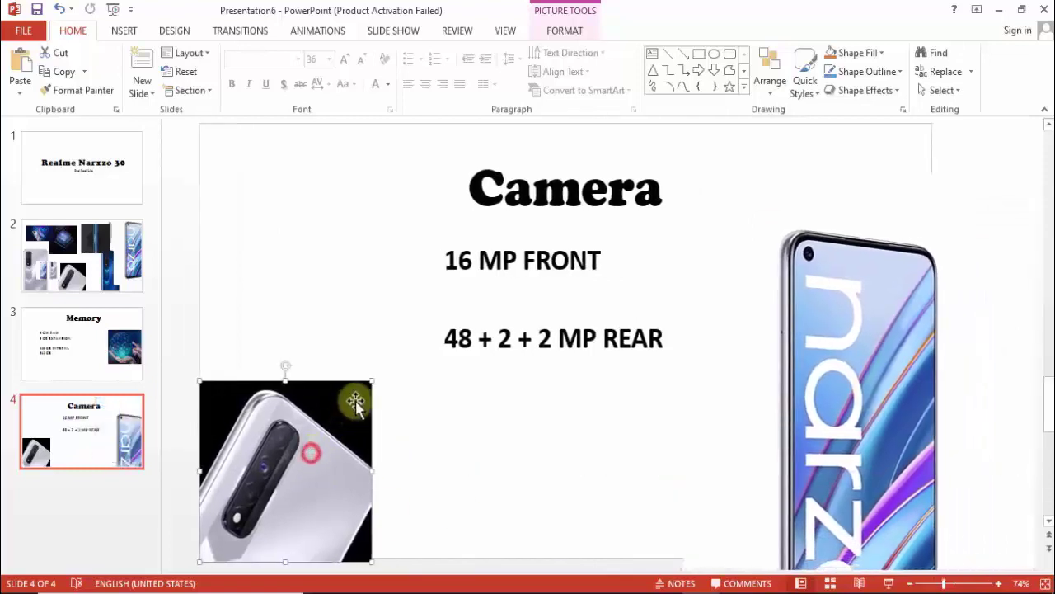
left_click_drag(362, 386, 427, 311)
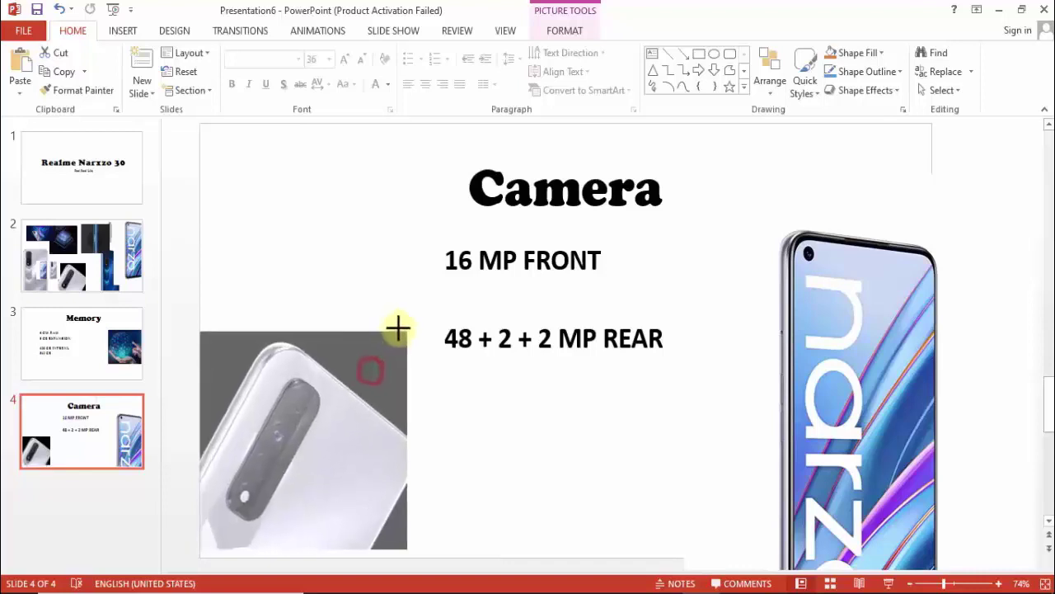
left_click(513, 338)
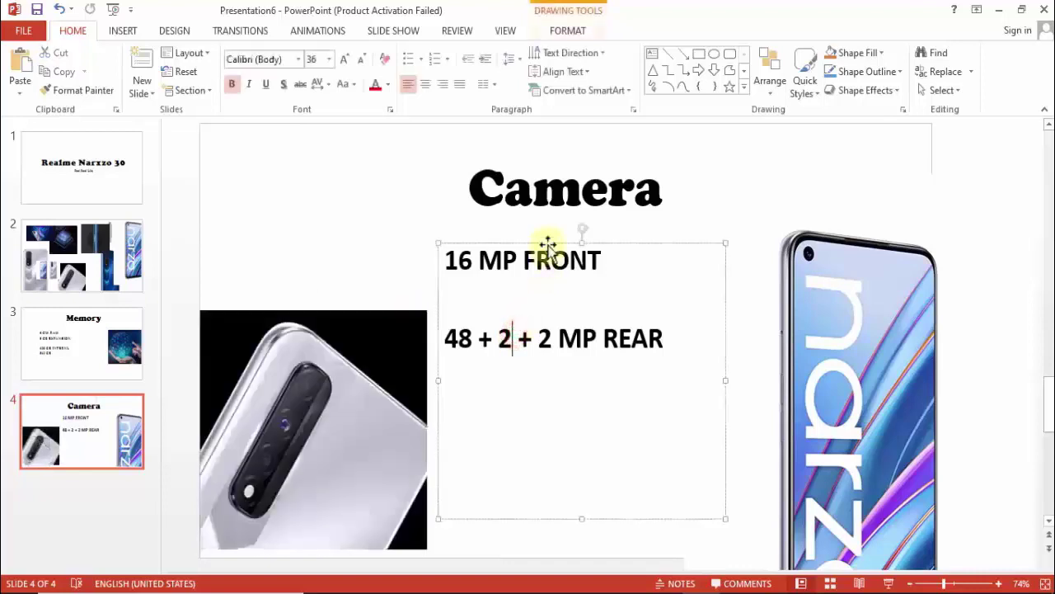
mouse_move(547, 245)
left_mouse_down()
mouse_move(593, 326)
mouse_move(550, 325)
left_mouse_up()
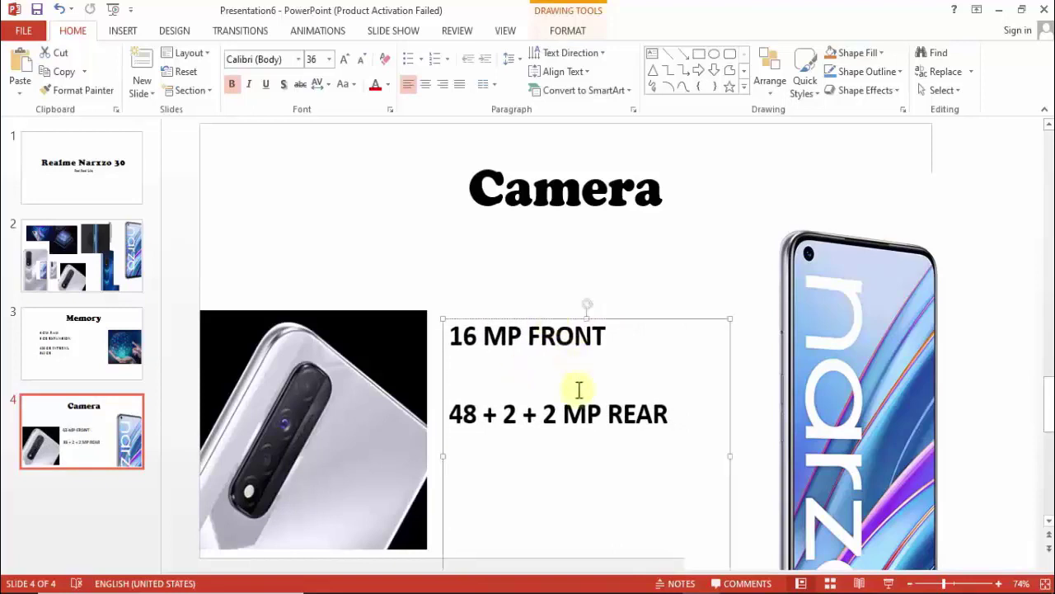
left_click(108, 427)
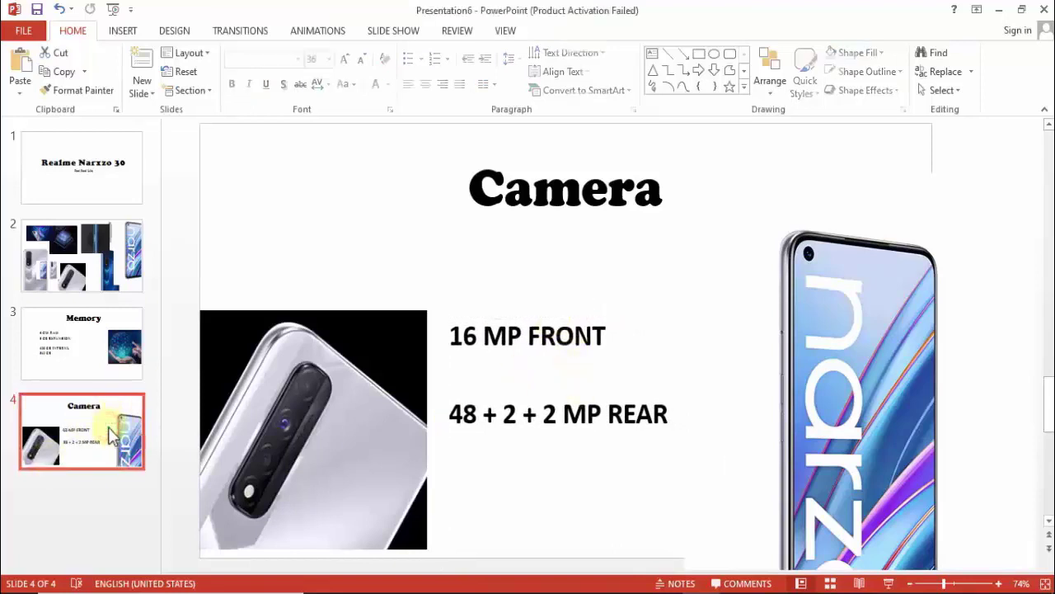
key("Return")
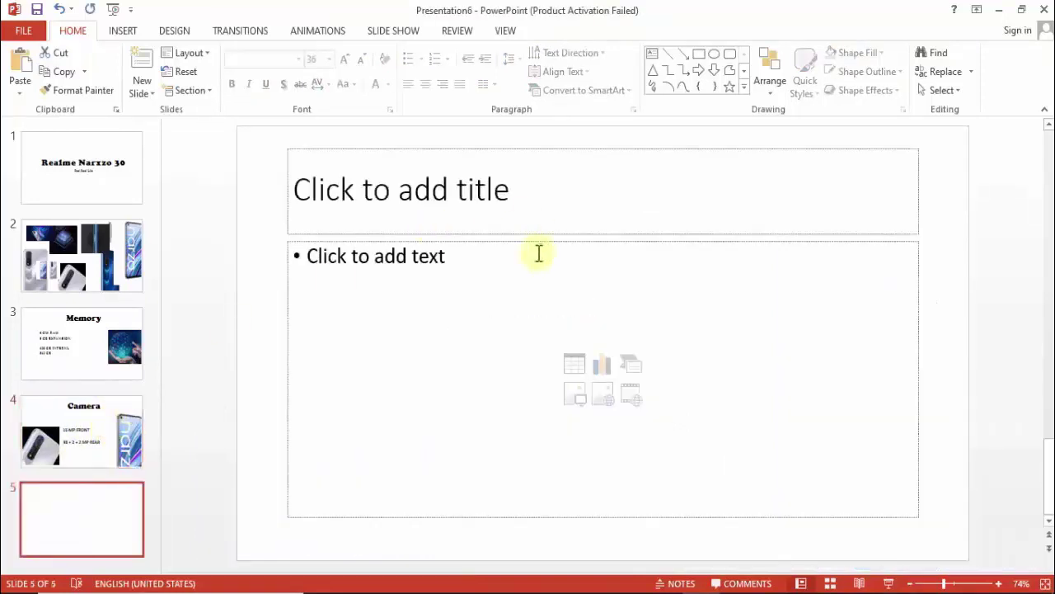
Step: Title the slide 'Description' and list Helio G95, Full HD + Display, 6.5-inch screen, Side Fingerprint Sensor
left_click(457, 192)
type("D")
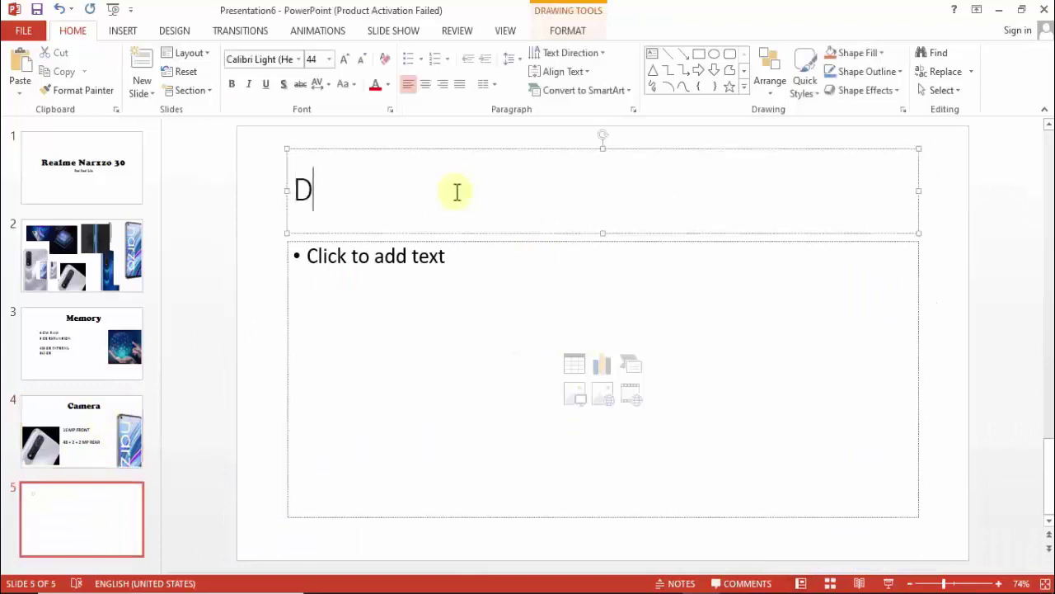
type("escription")
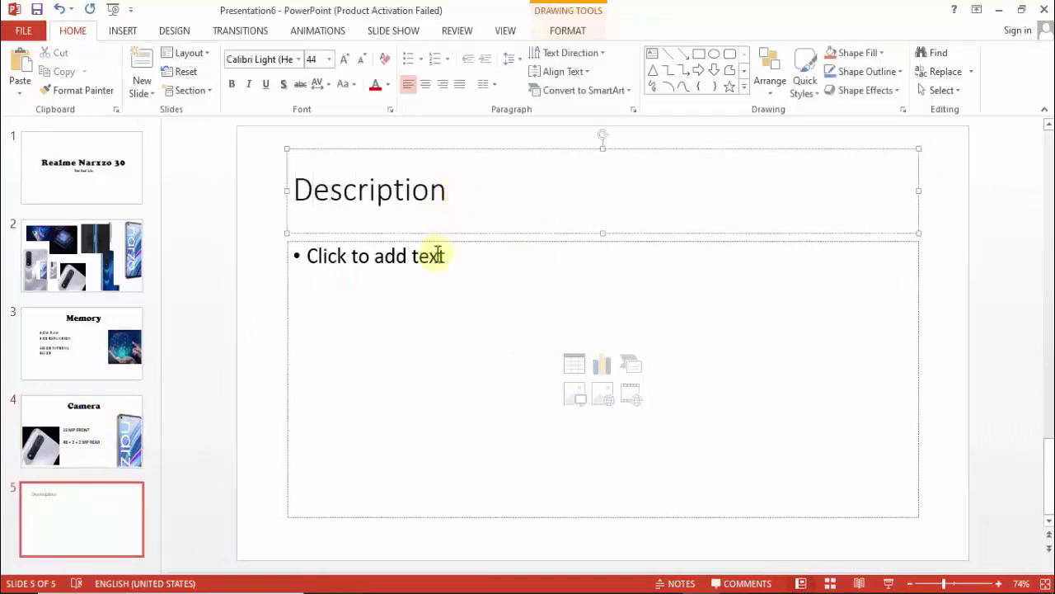
left_click(372, 269)
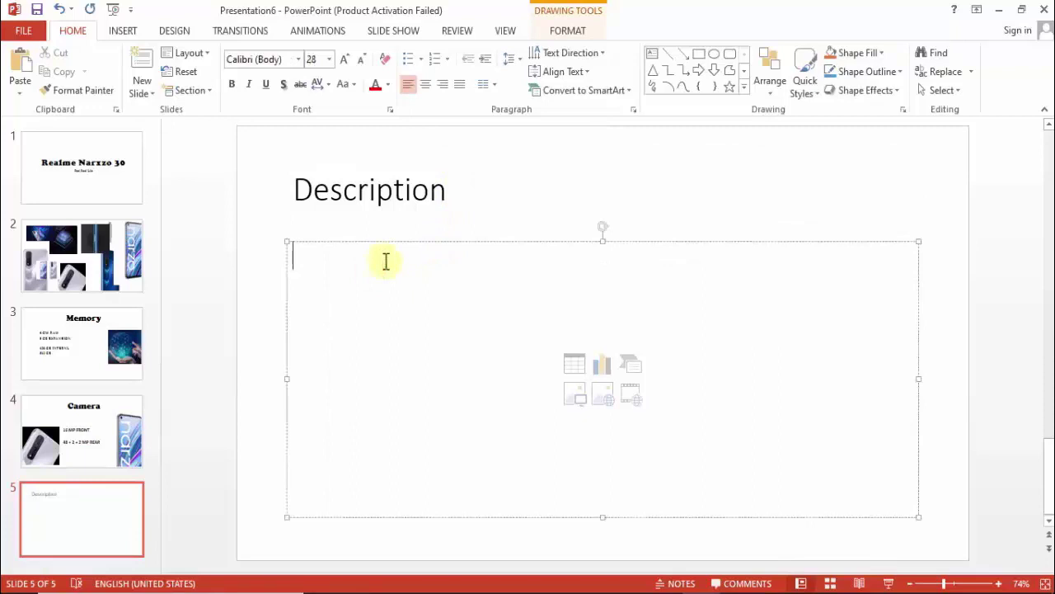
type("Me")
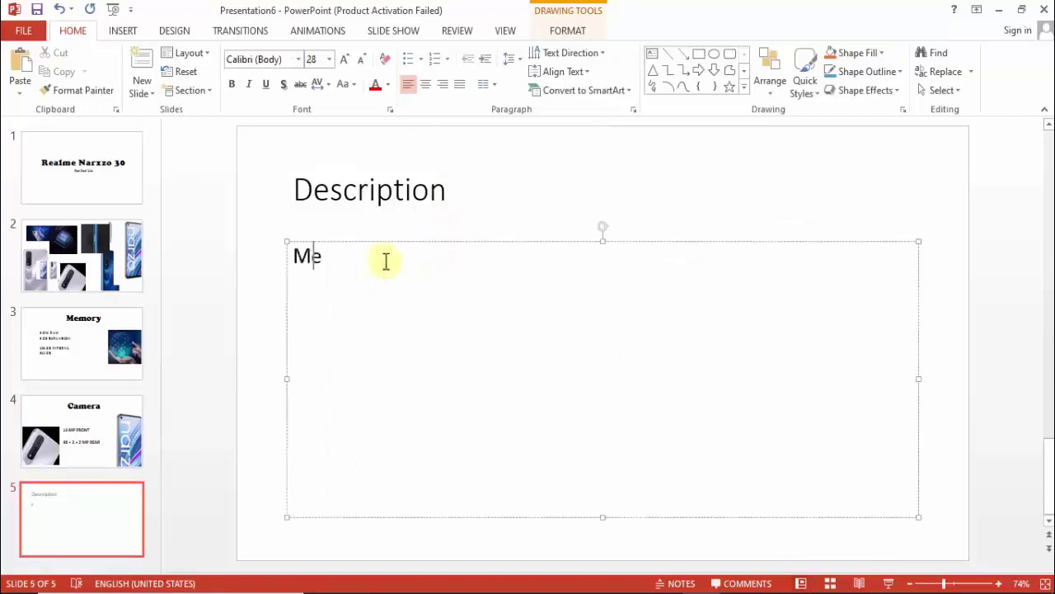
type("dia T")
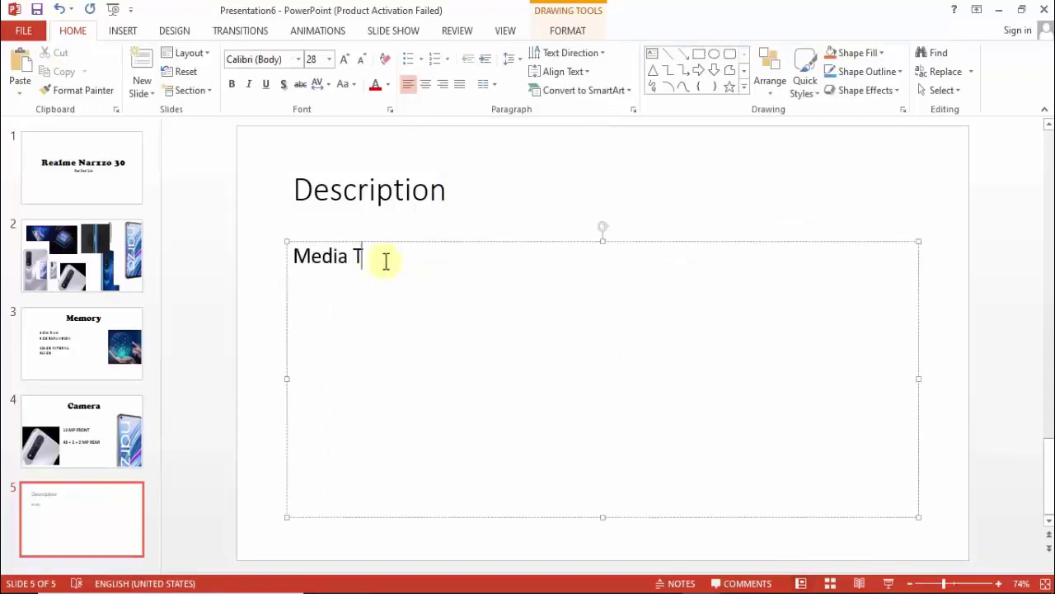
type("ek Helio")
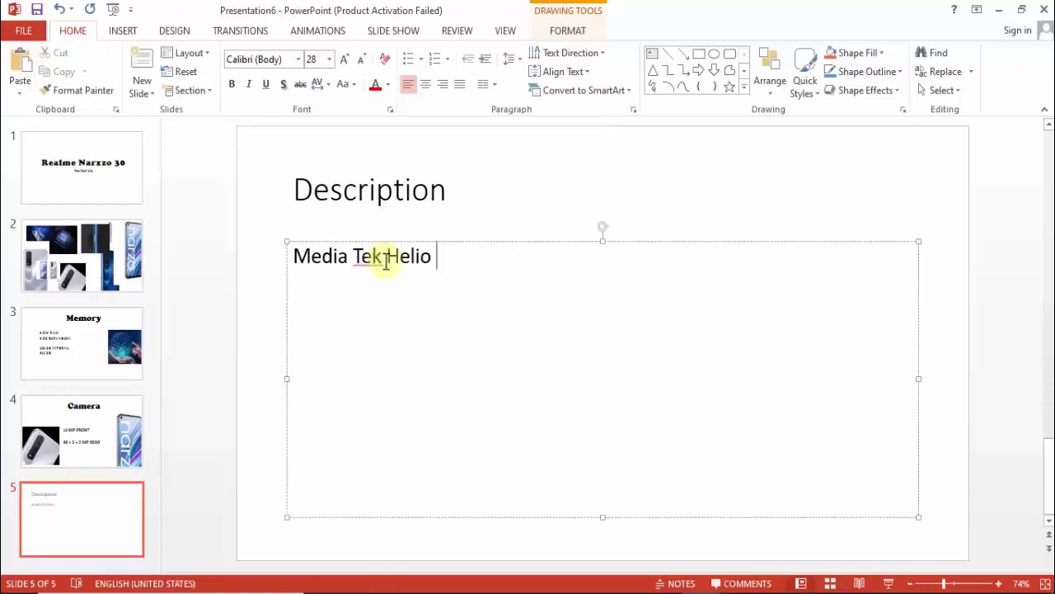
type("g")
key("BackSpace")
key("BackSpace")
type("G")
type("9")
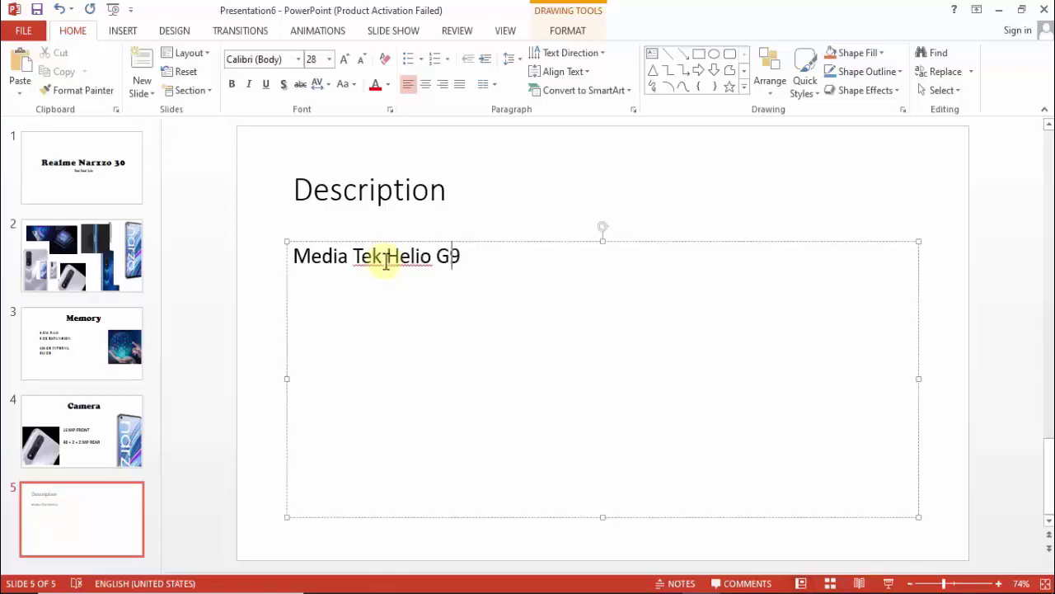
type("5 ")
type("F")
type("ull H")
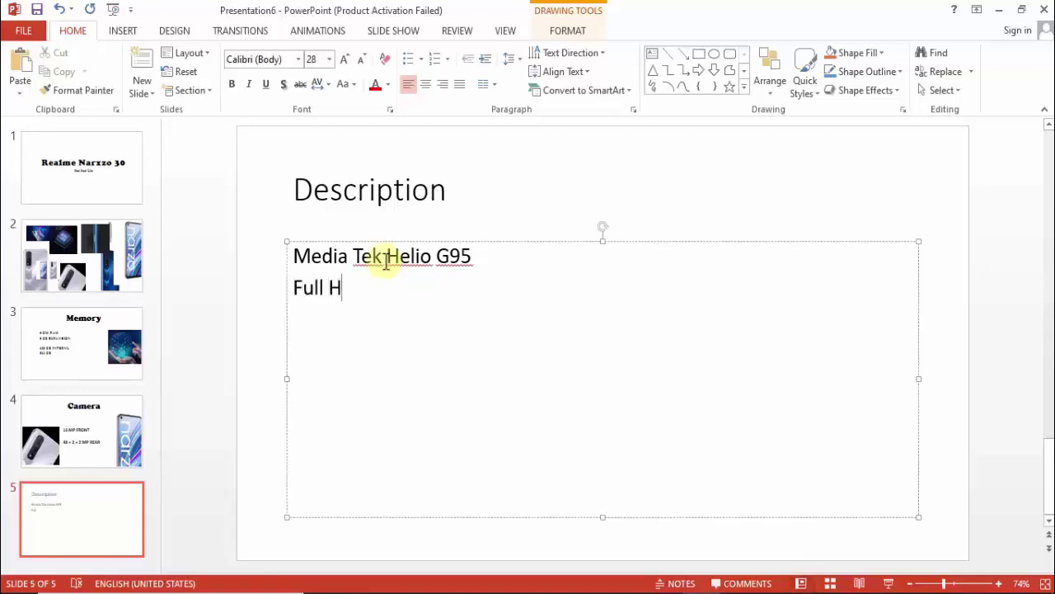
type("D ")
type("+ D")
type("isplay")
key("Return")
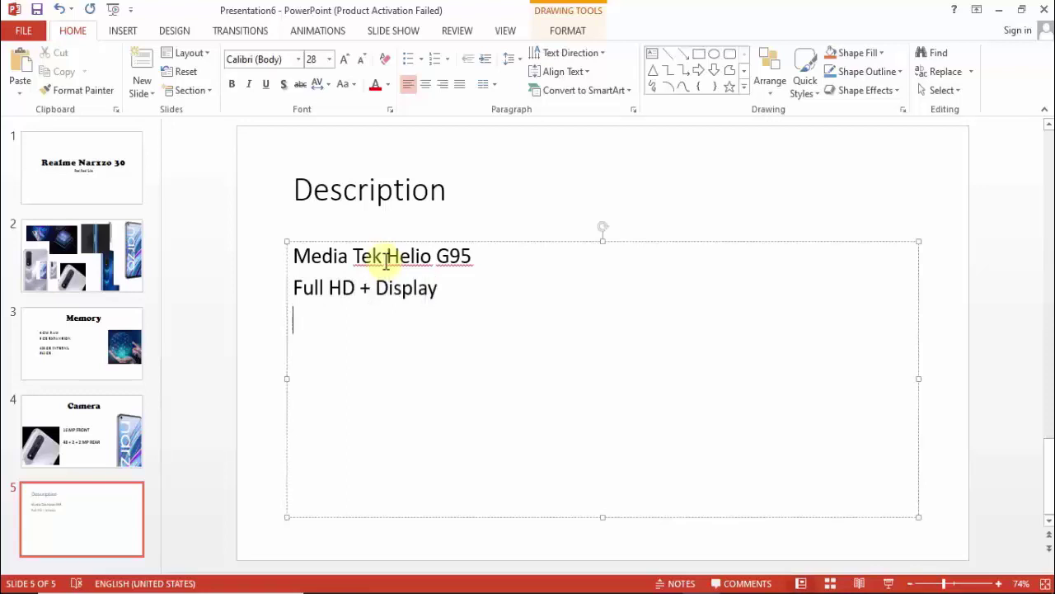
type("Screen")
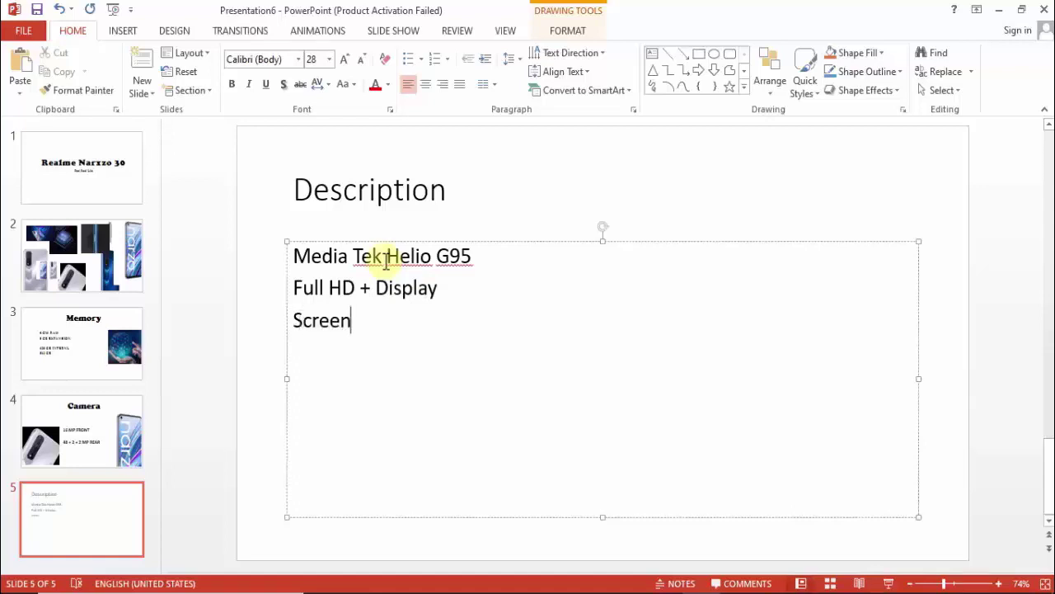
type(" s")
type("ze - 6.")
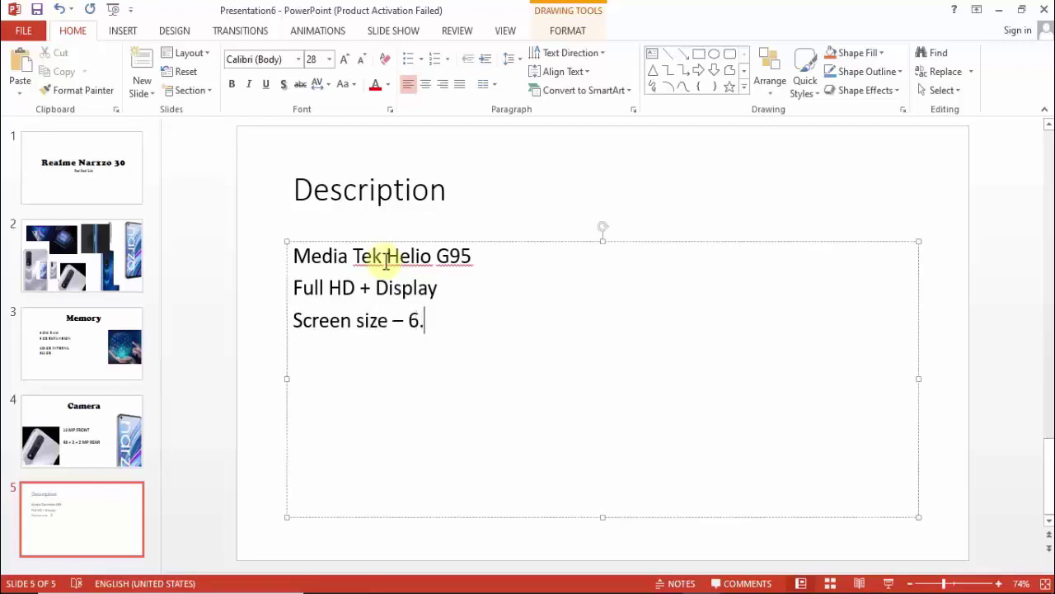
type("5 in")
type("ches")
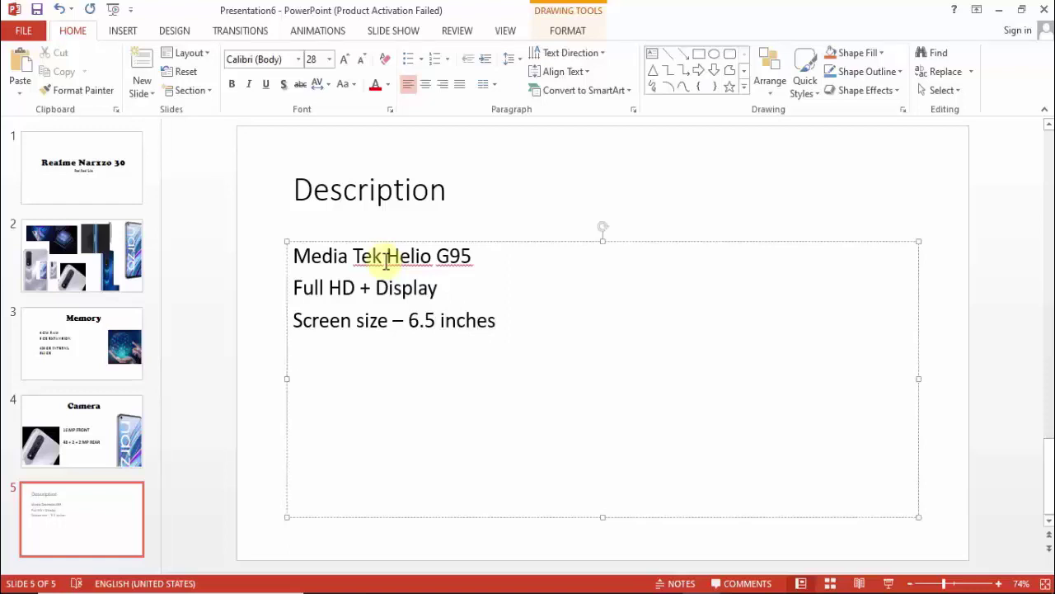
key("Return")
type("S")
type("ide ")
type("Fi")
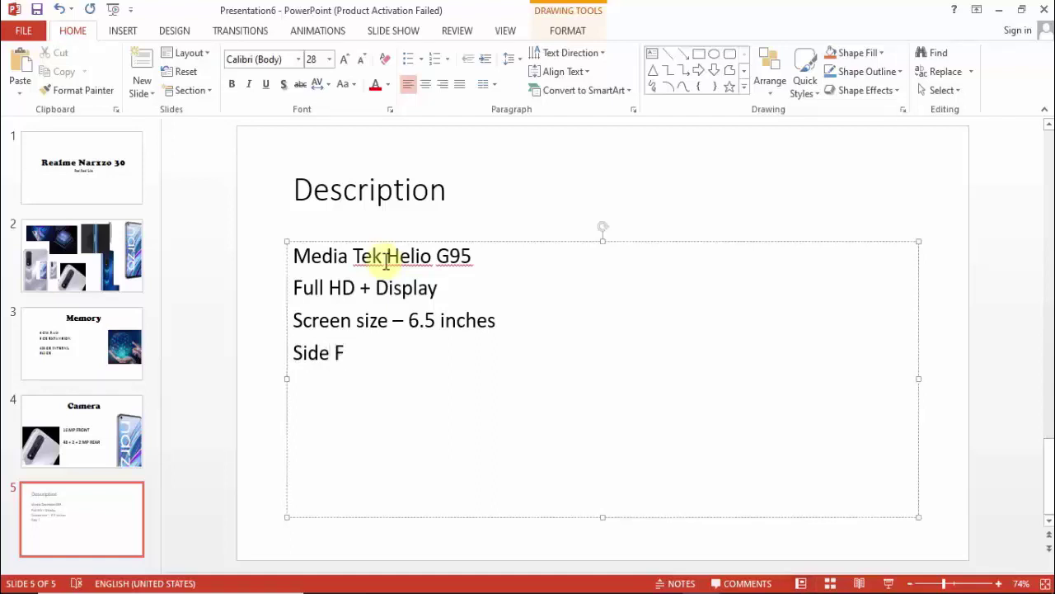
type("ngerp")
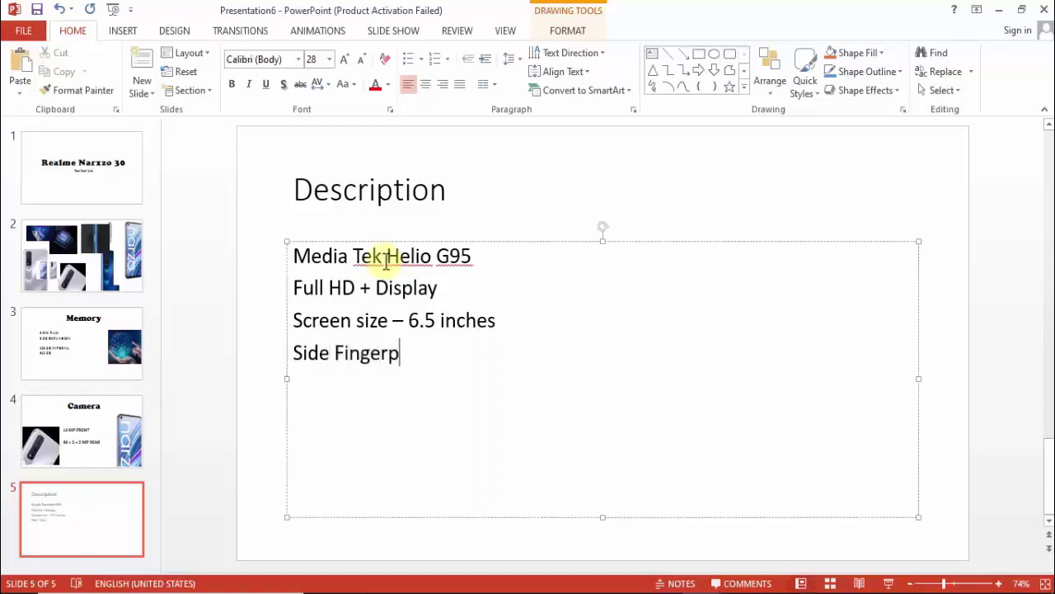
type("rint")
type(" S")
type("ens")
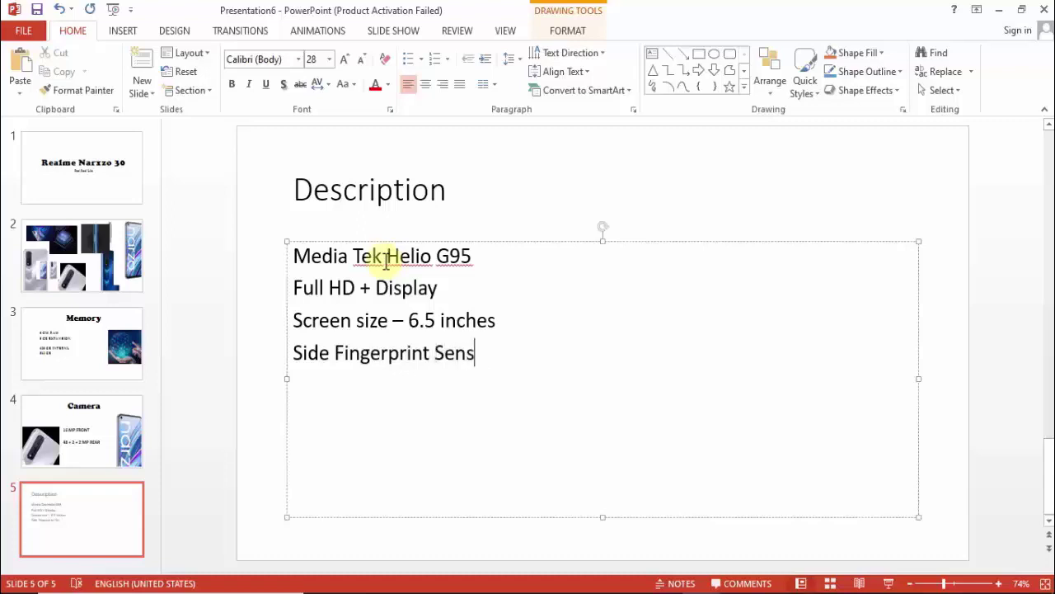
type("or")
Step: Add Racing Blue/Silver colour, Android 11, 192 G weight, battery, 30W charge, 100% charging in 65 mins
key("BackSpace")
type("C")
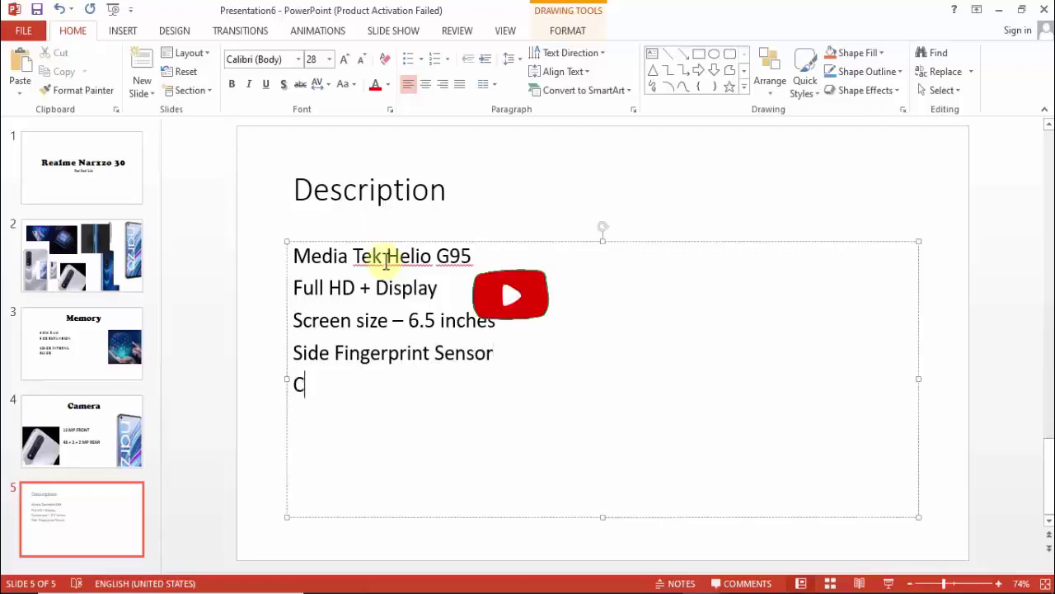
type("ol")
type("o")
type("r -")
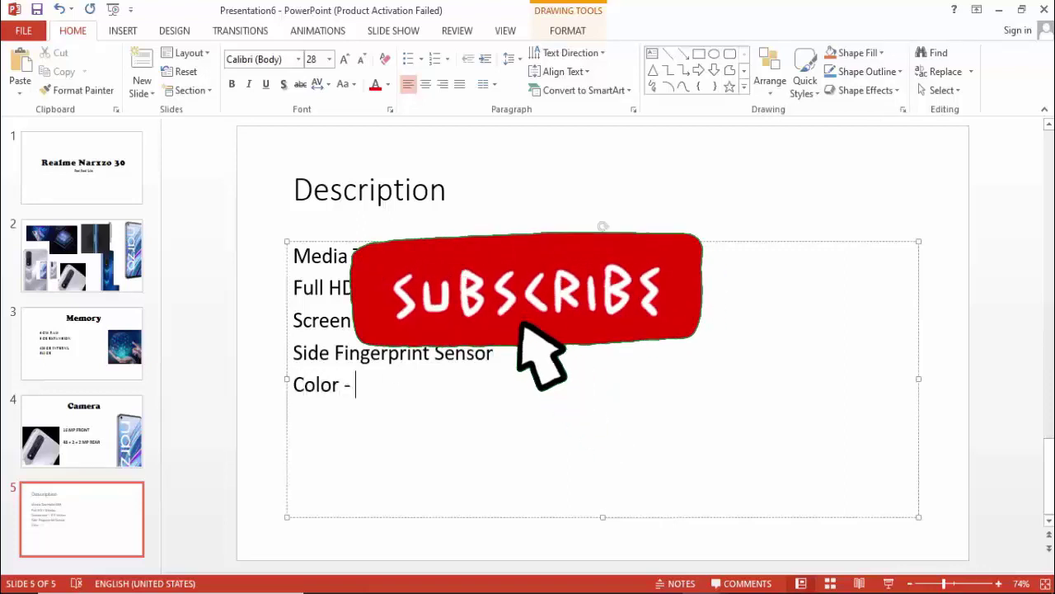
type(" R")
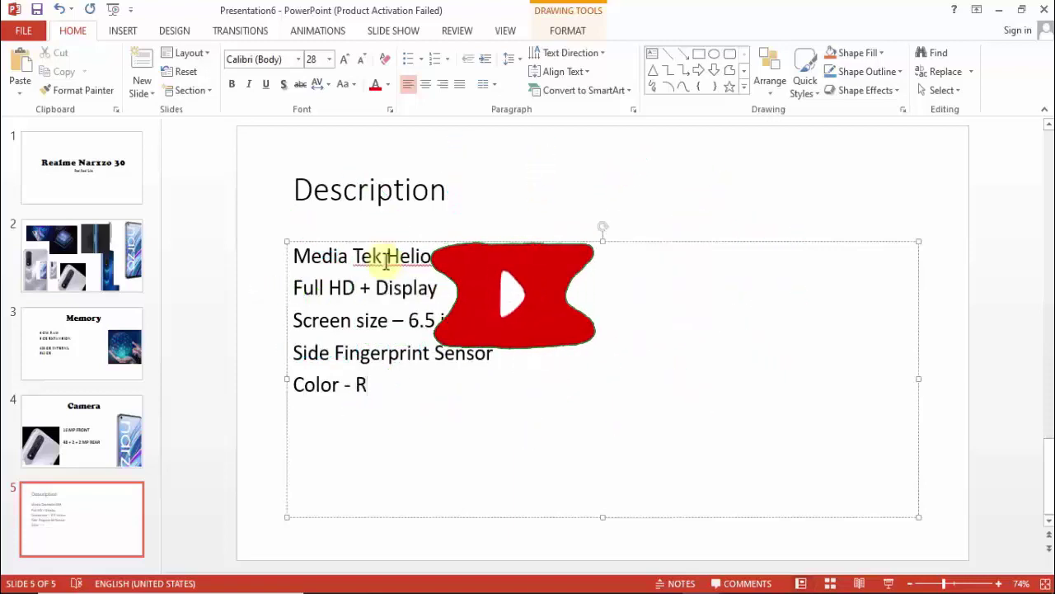
type("ac")
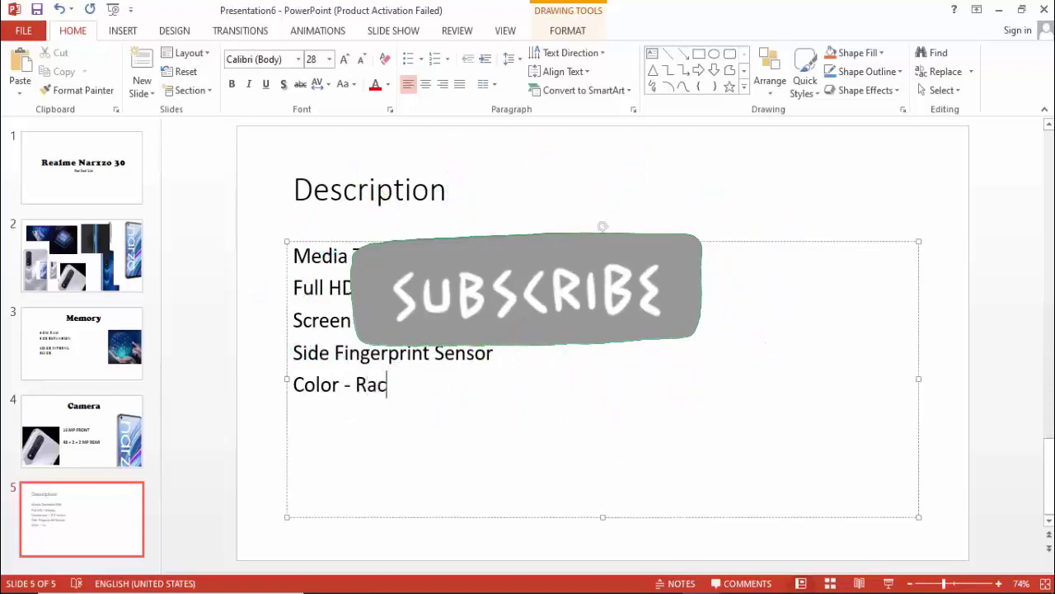
type("in")
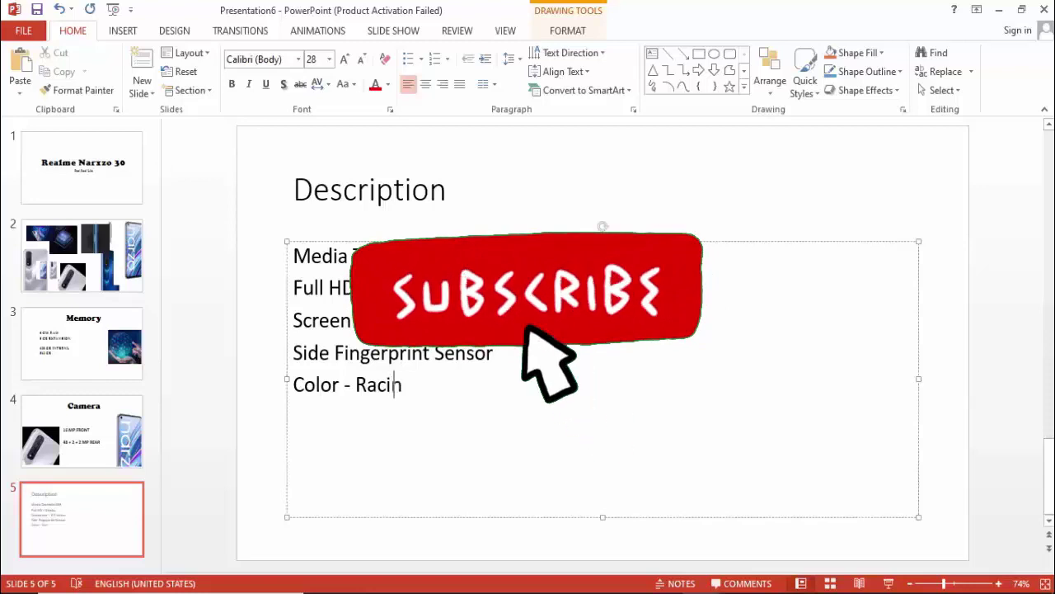
type("g ")
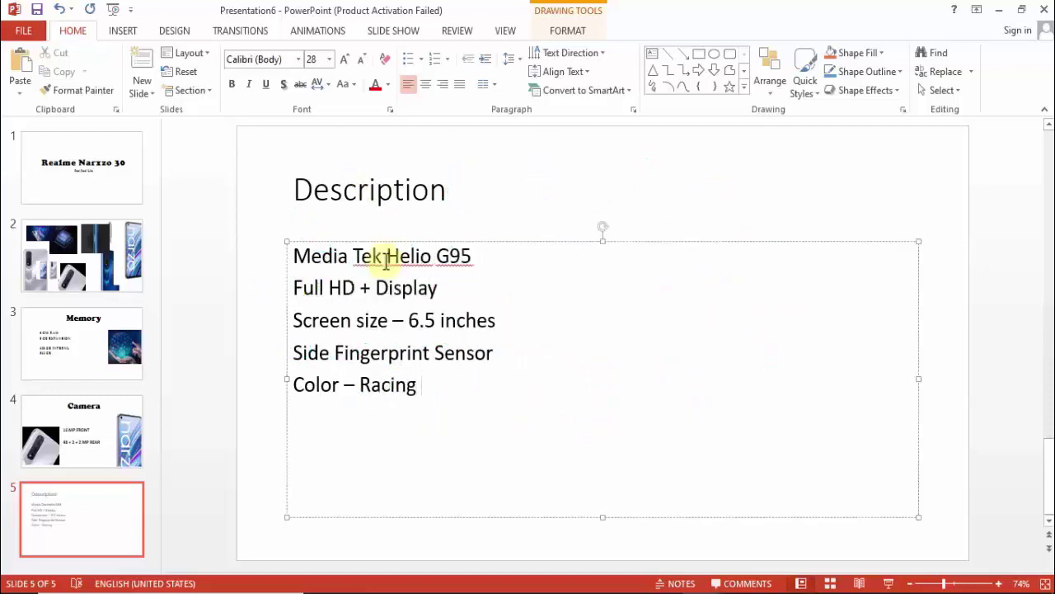
type("Blue ,")
type("Racing S")
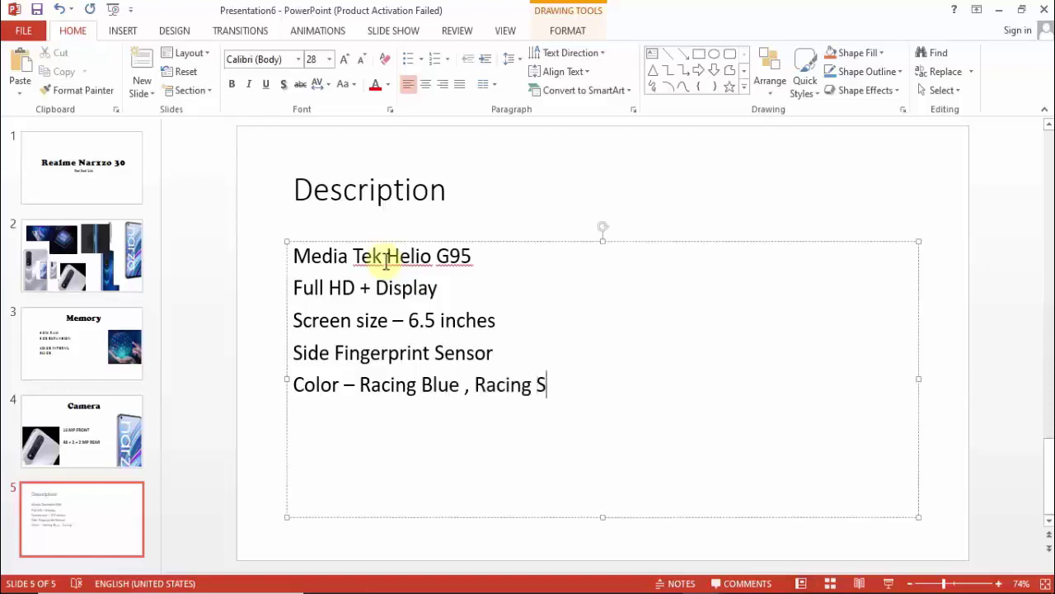
type("lver")
type("Os")
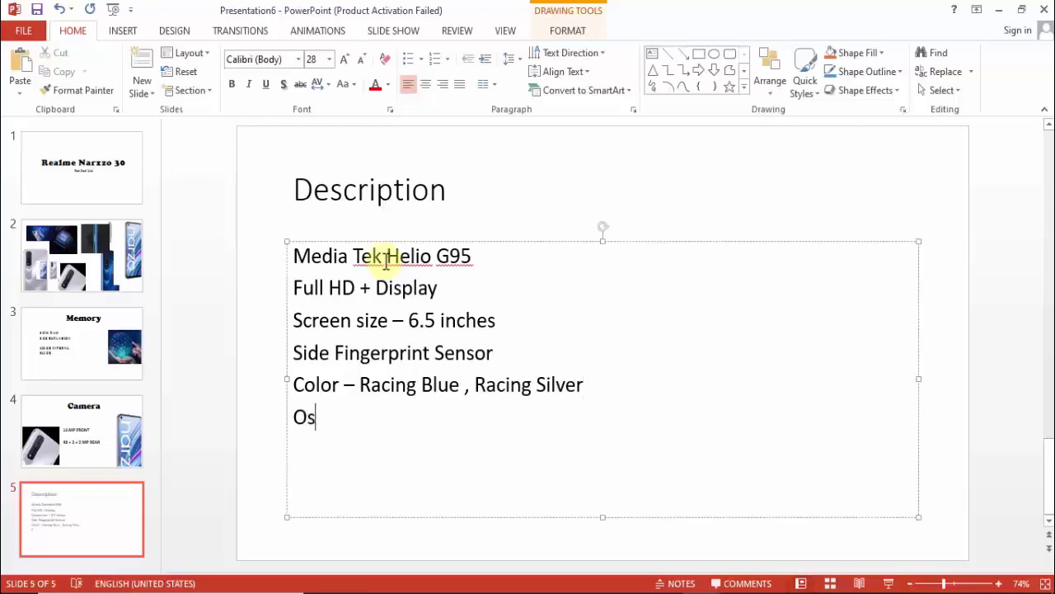
key("BackSpace")
type("S -")
type(" A")
type("nd")
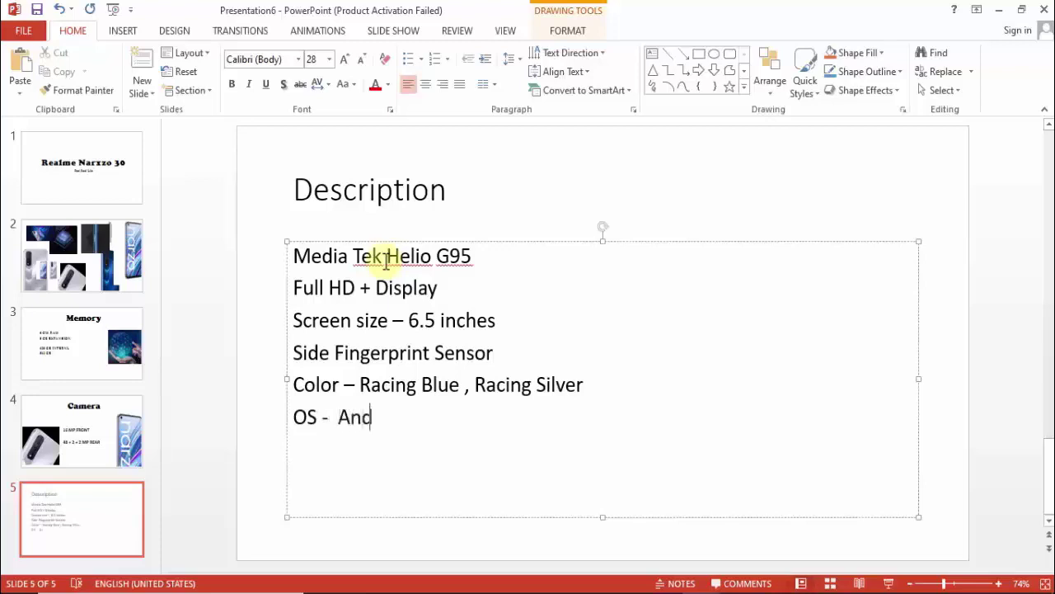
type("roid ")
type("11")
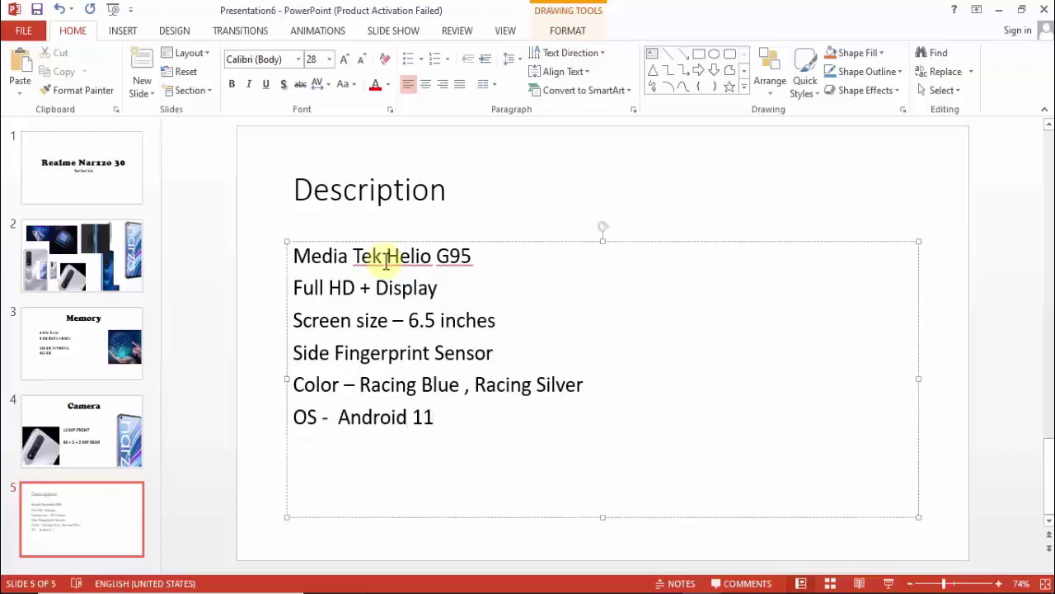
type("W")
type("eight")
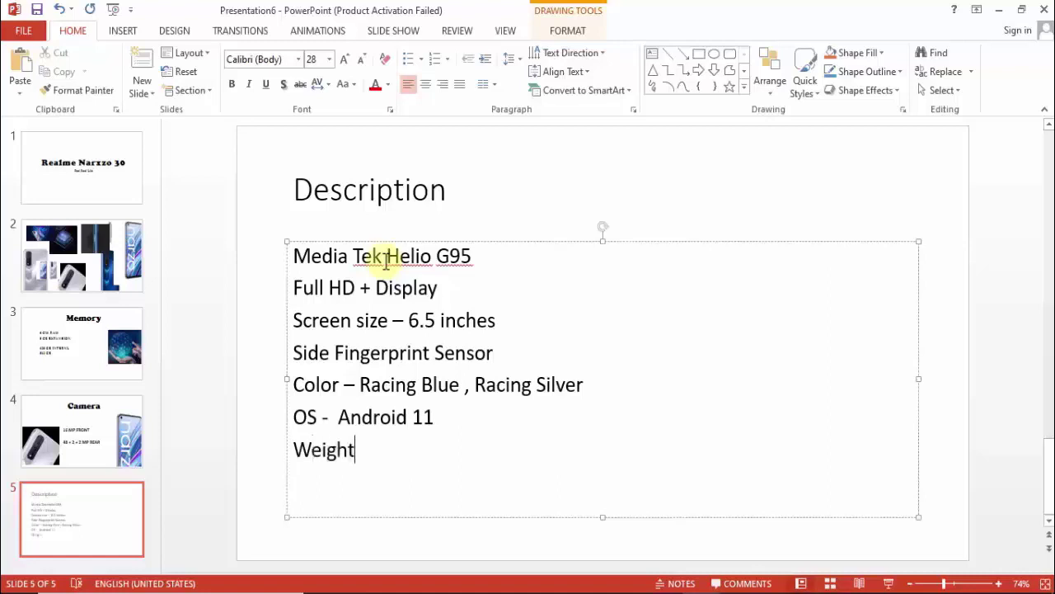
type(" - 192 G")
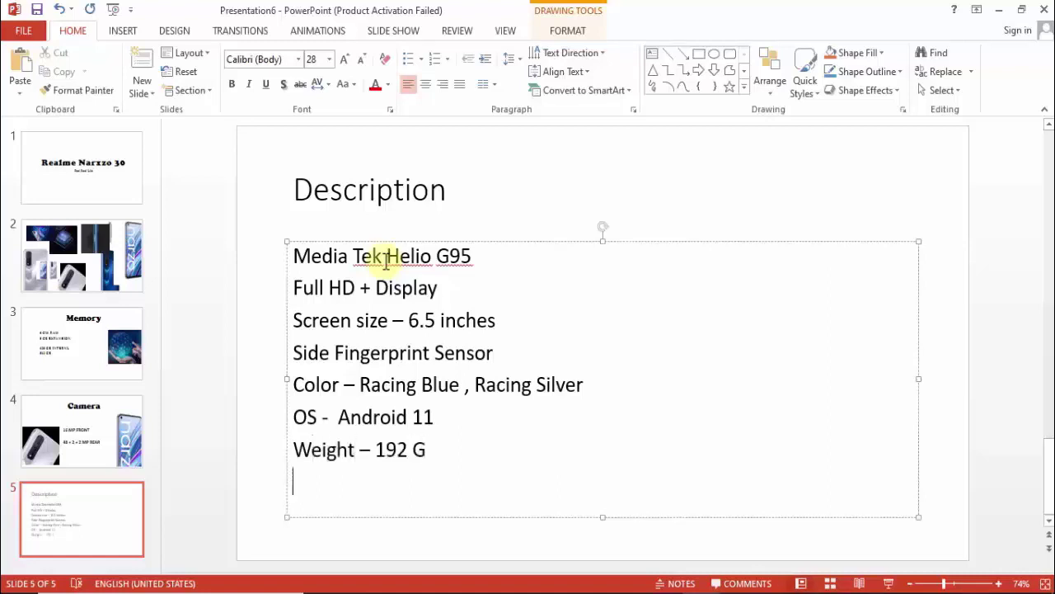
key("BackSpace")
key("Left")
type("Battery ")
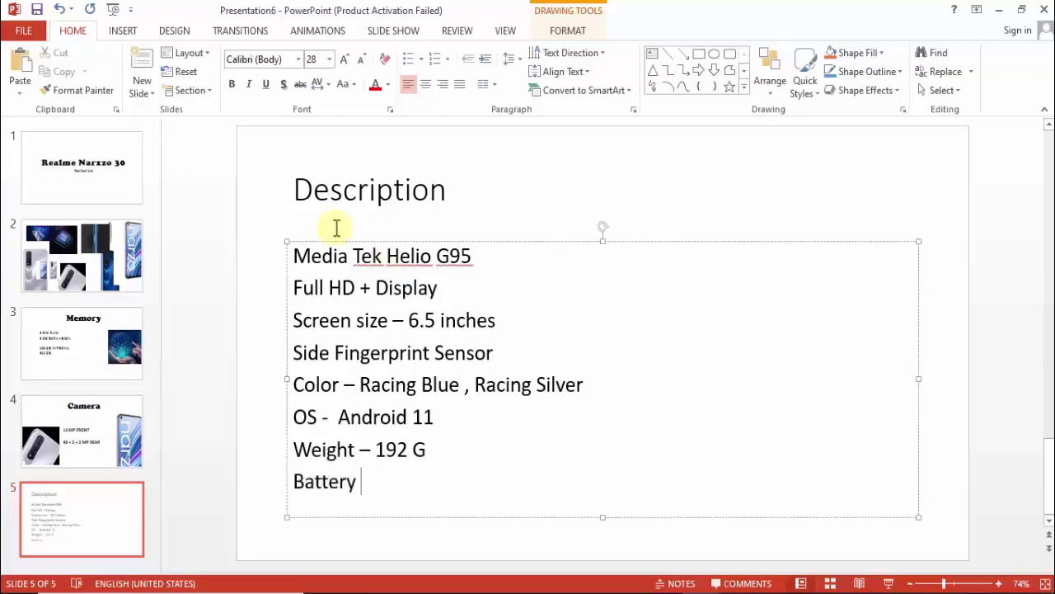
type("Power – ")
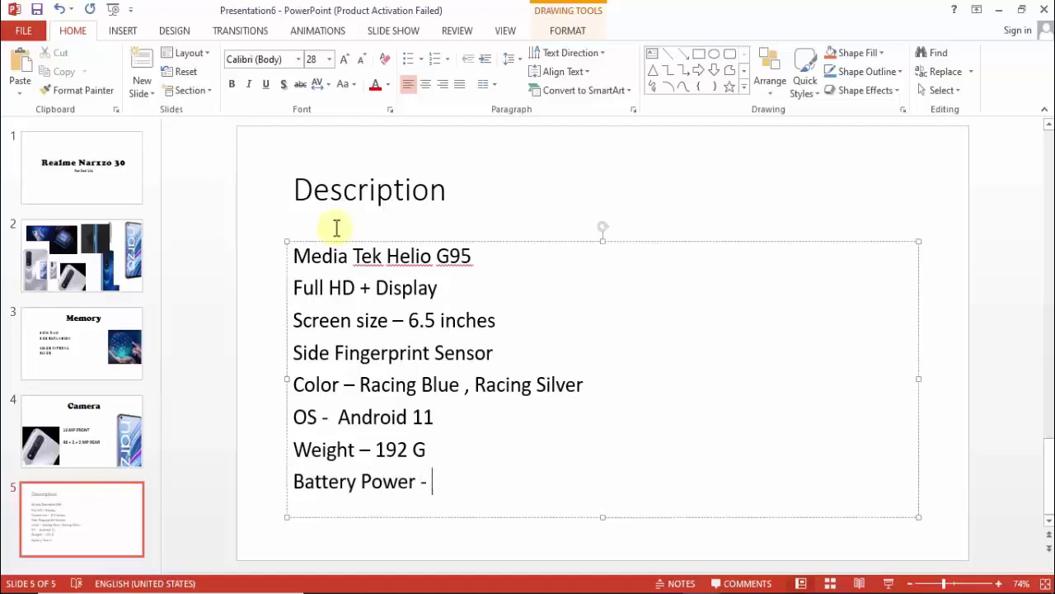
type("500 ")
type("Mh")
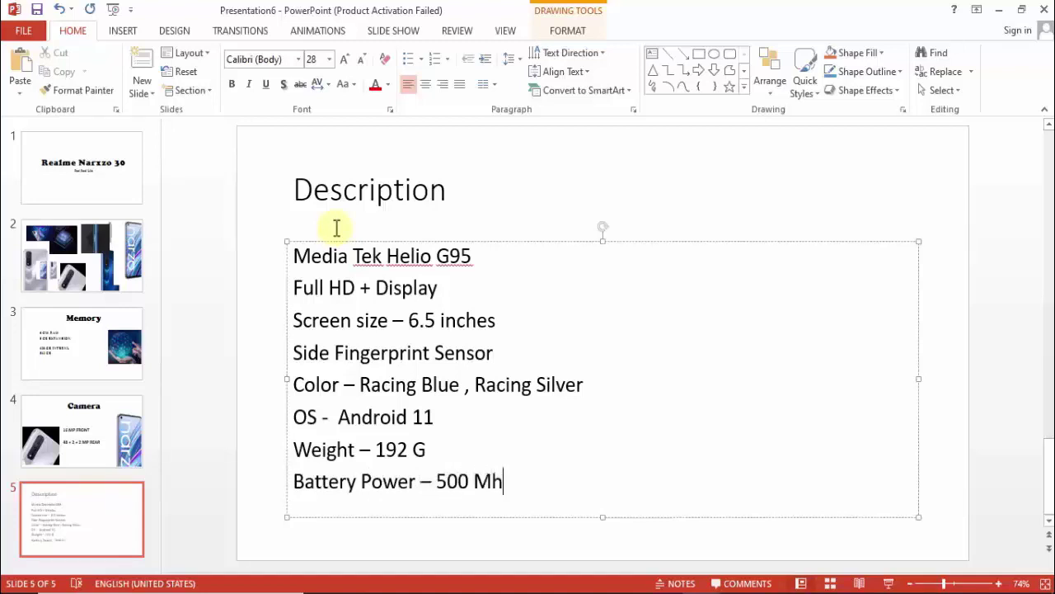
key("Return")
type("30")
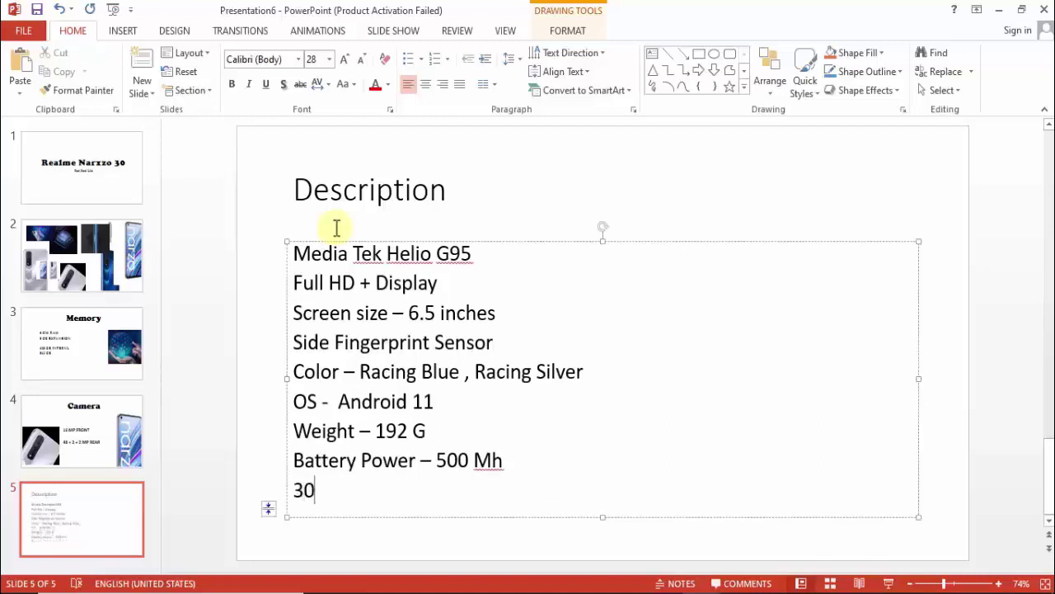
type("W ch")
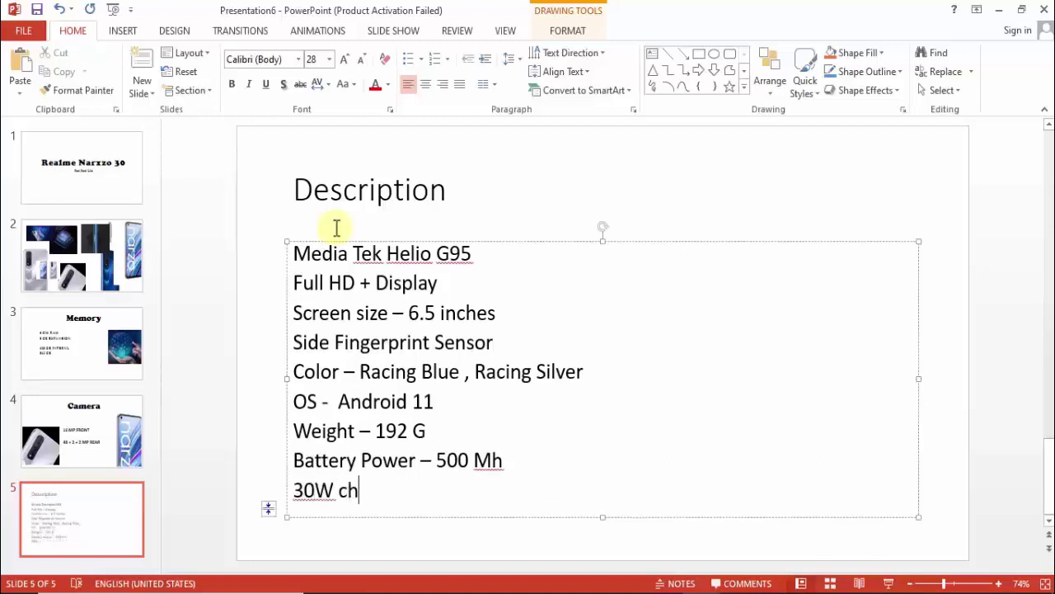
type("arge")
key("Return")
type("With")
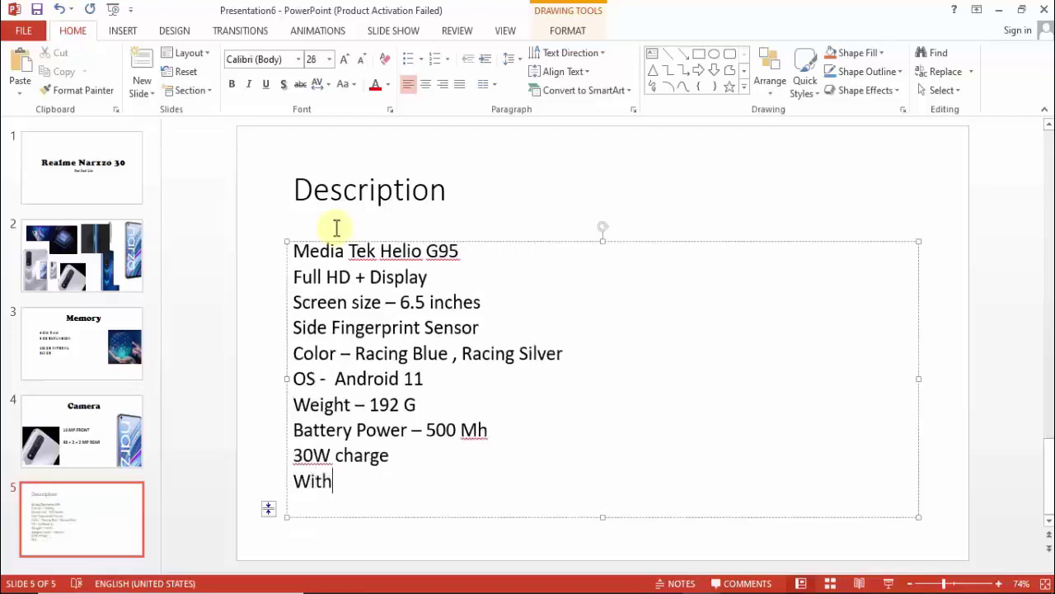
type(" 10")
type("0% charging in ")
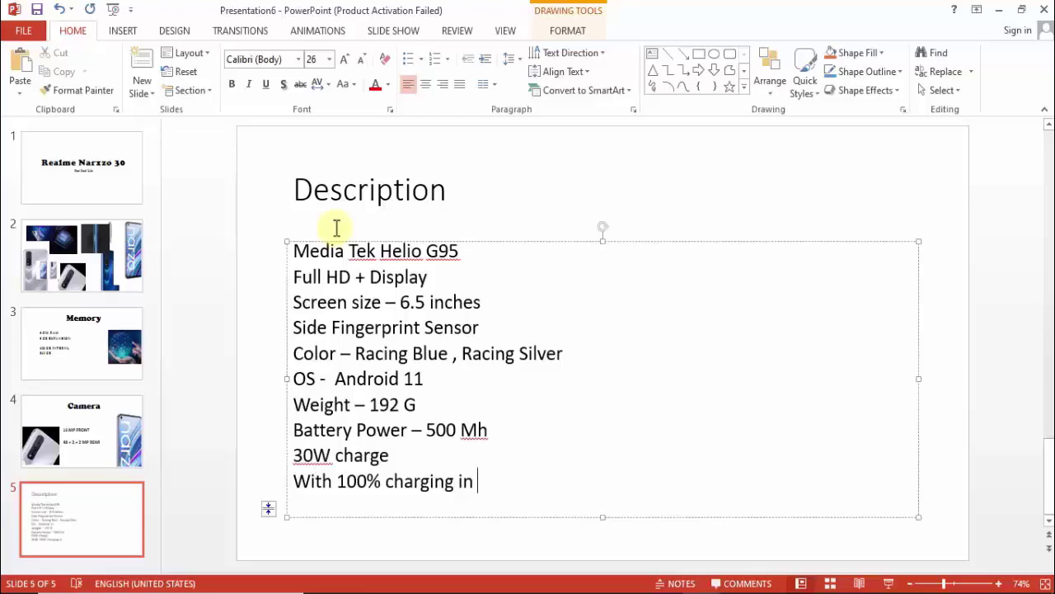
type("65")
type(" mins.")
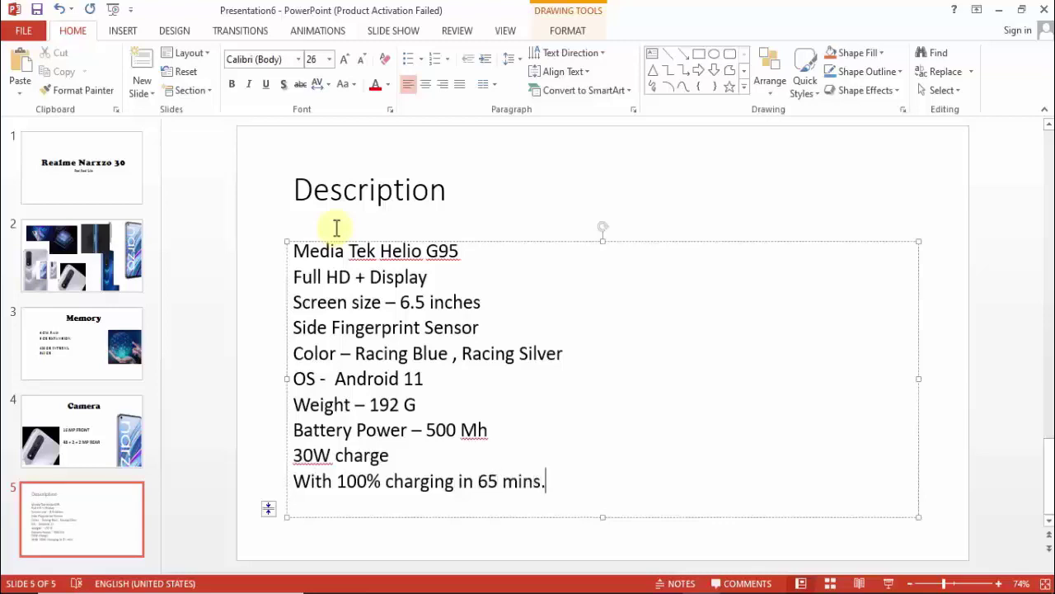
key("Left")
key("Left")
key("Left")
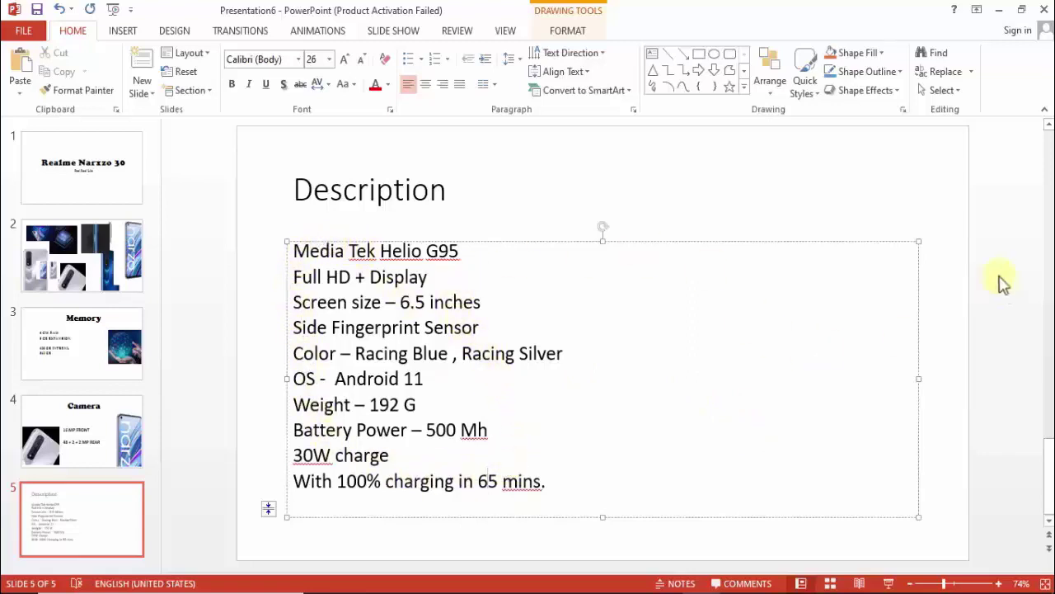
Step: Make the spec lines bold Book Antiqua and extend the body box upward slightly
left_click_drag(569, 490, 178, 193)
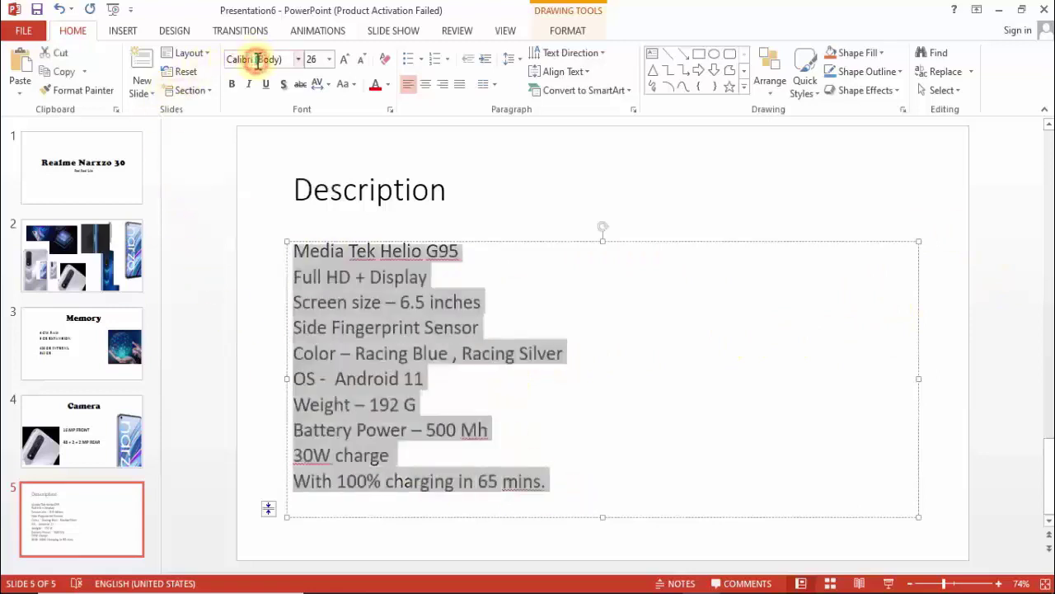
left_click(231, 66)
left_click(288, 58)
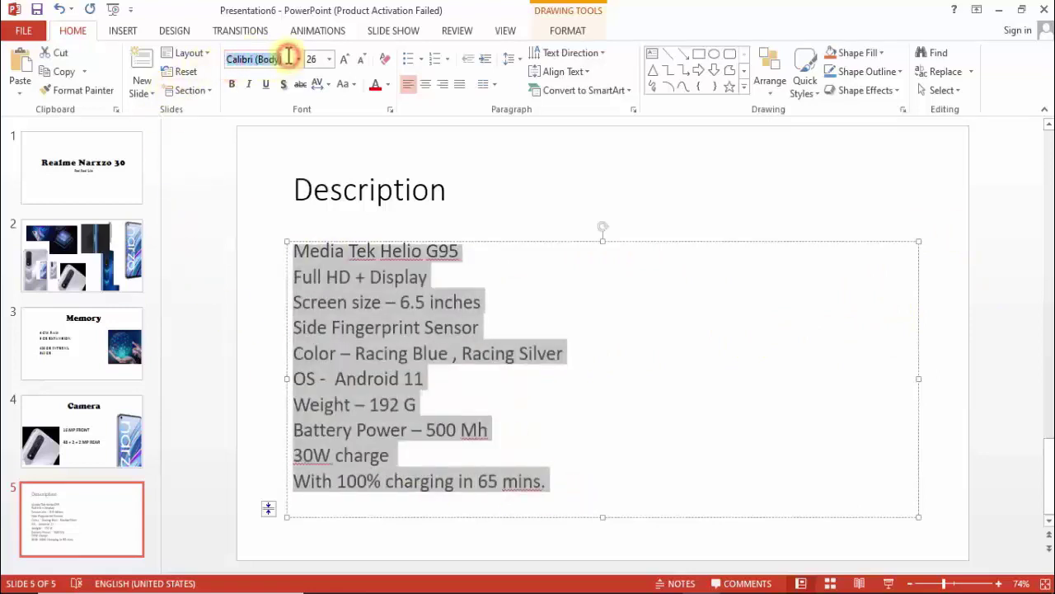
type("boo")
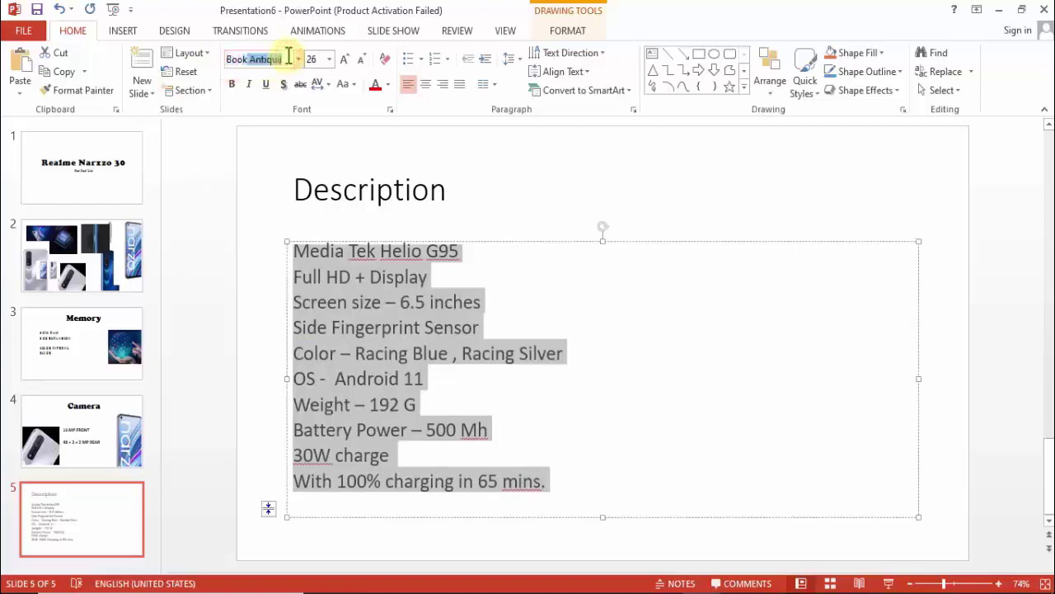
key("Return")
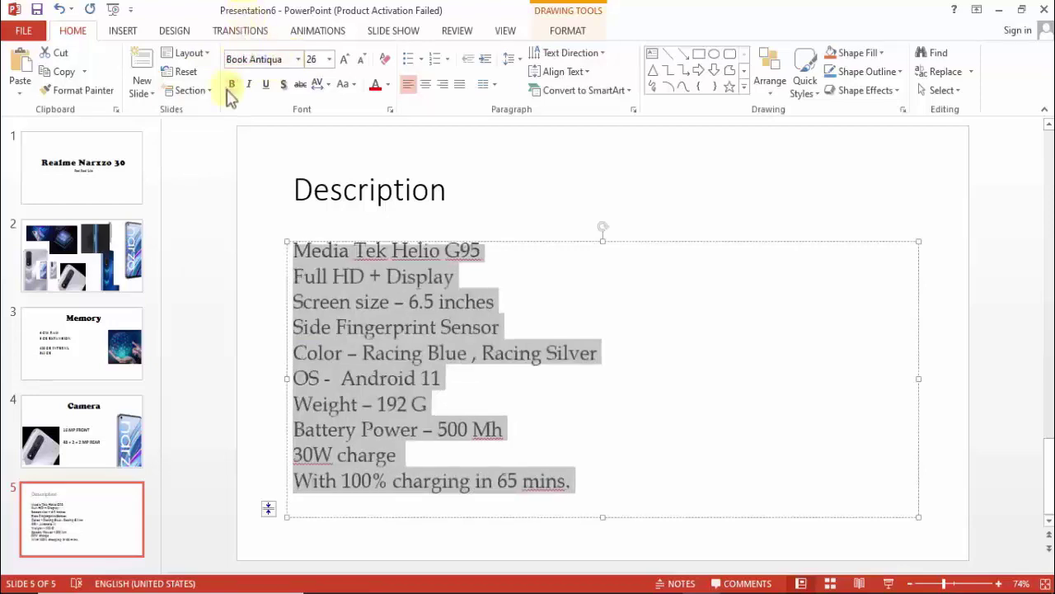
left_click(232, 85)
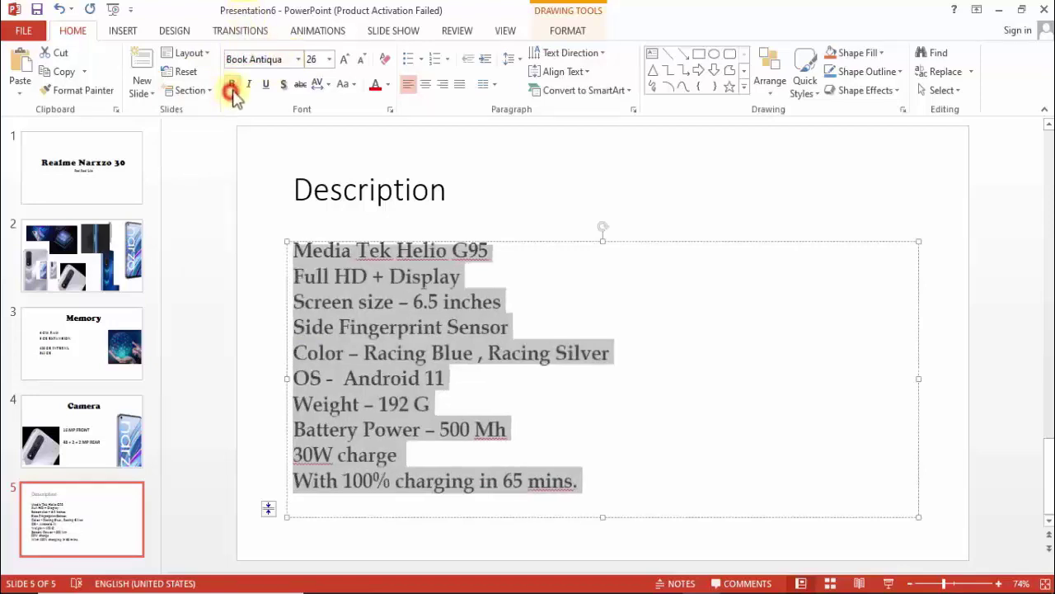
left_click(604, 241)
left_click_drag(605, 241, 605, 231)
Step: Set the Description title to Cooper Black 72 pt, centred and nudged slightly up
left_click(462, 200)
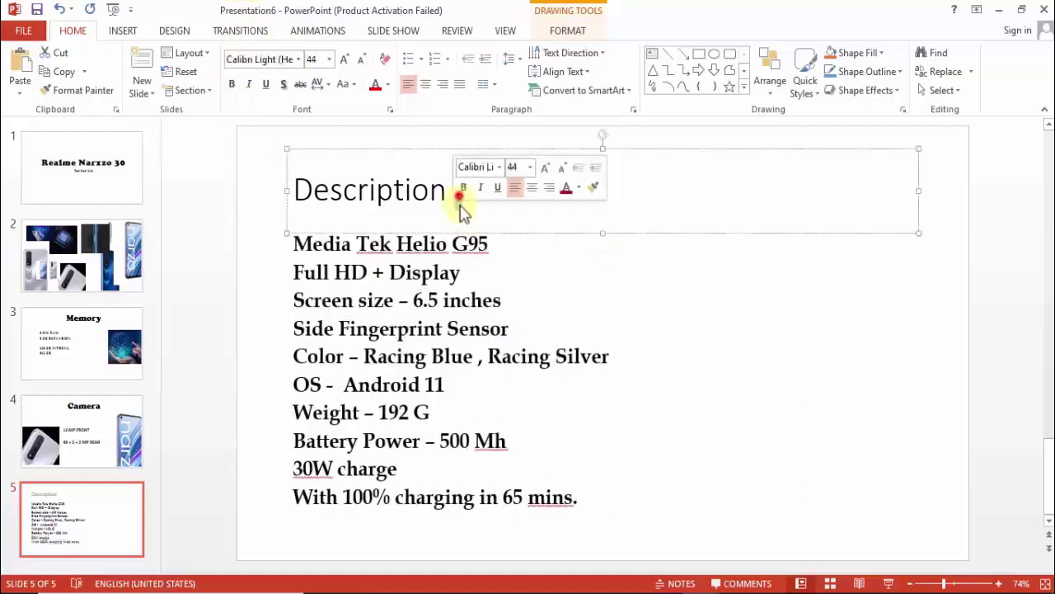
left_click_drag(446, 197, 272, 203)
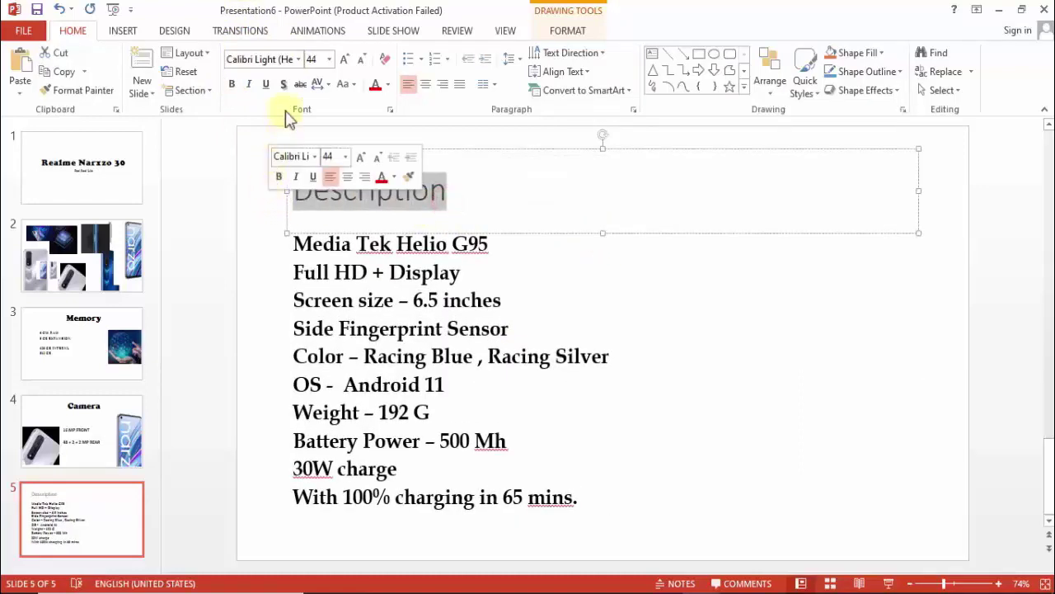
left_click(248, 59)
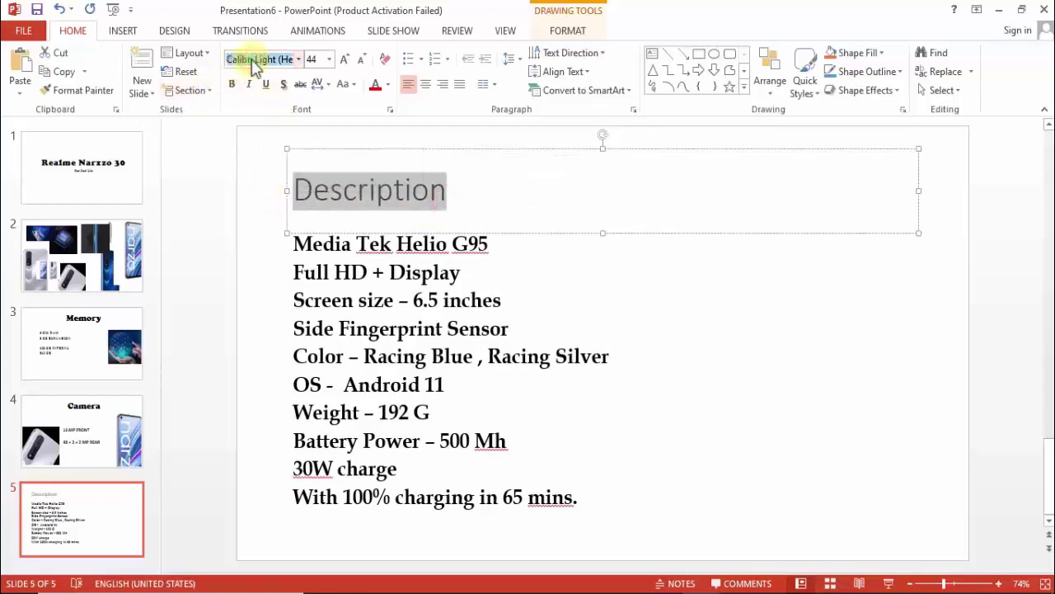
type("Cooper")
key("Return")
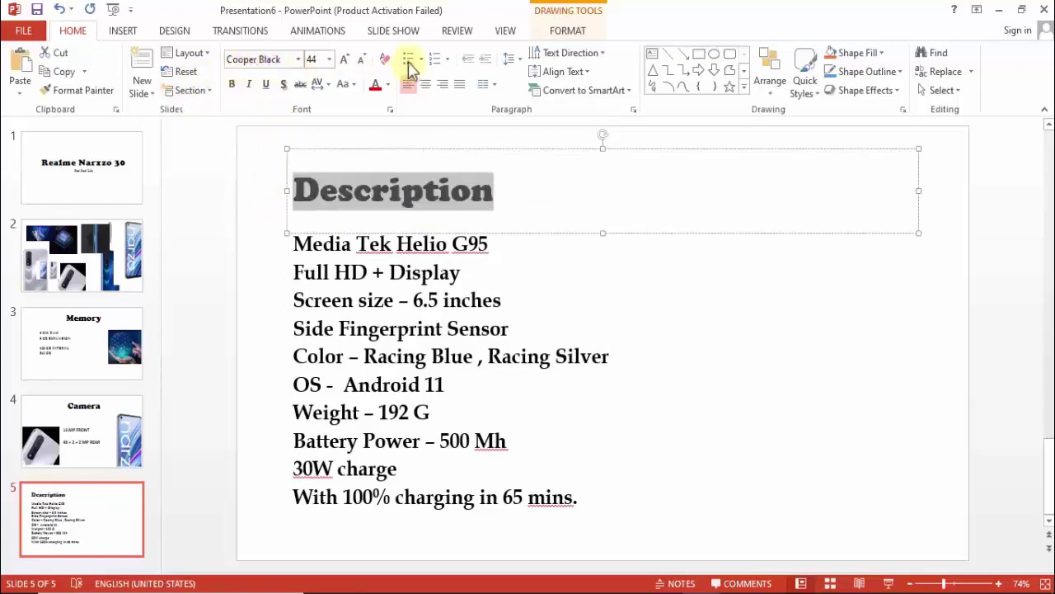
left_click(347, 61)
left_click(347, 61)
left_click(346, 61)
left_click(347, 61)
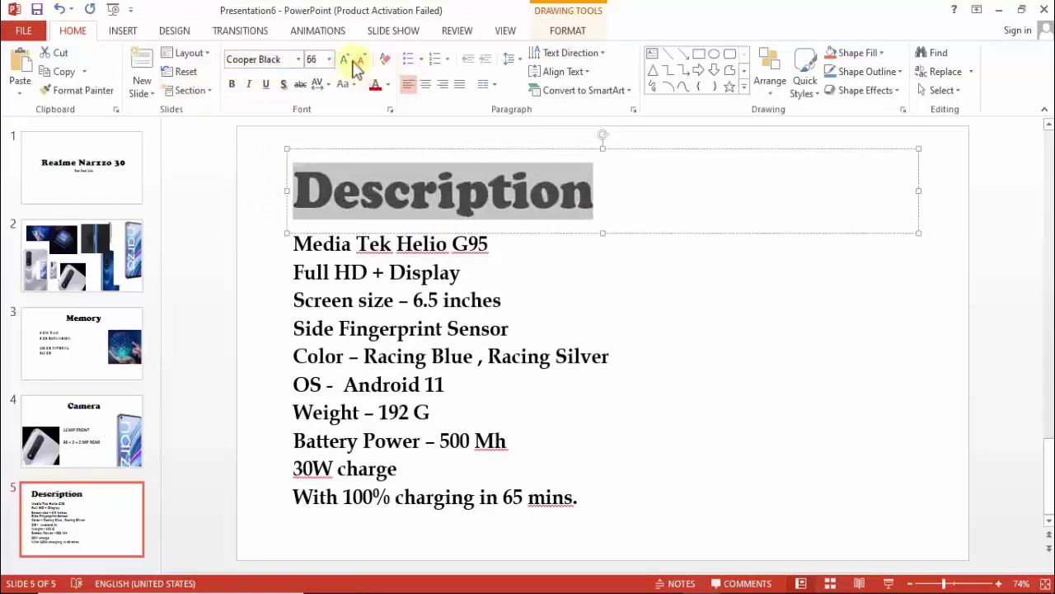
left_click(346, 60)
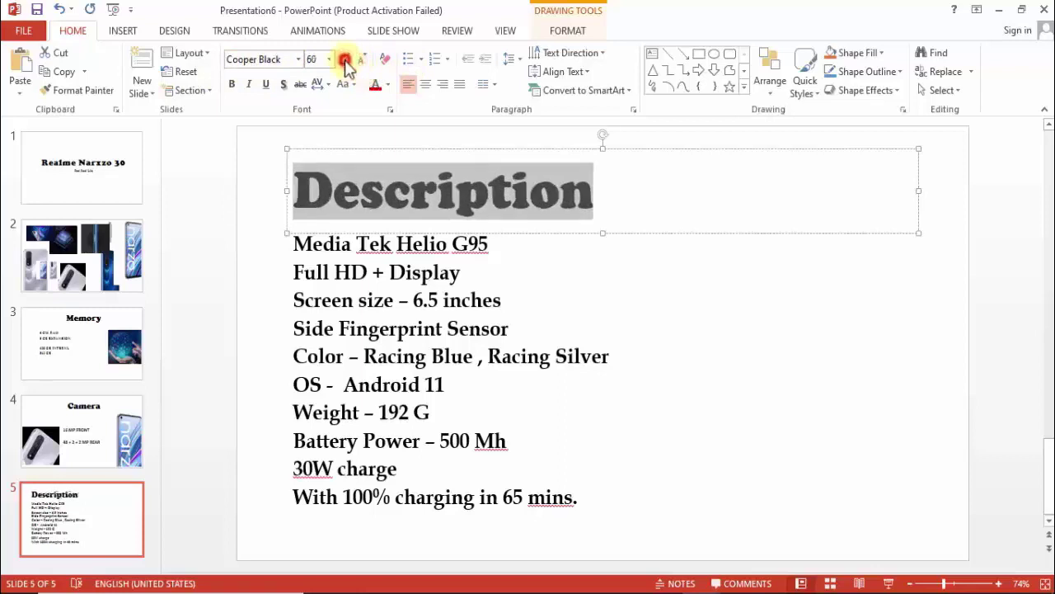
left_click(443, 85)
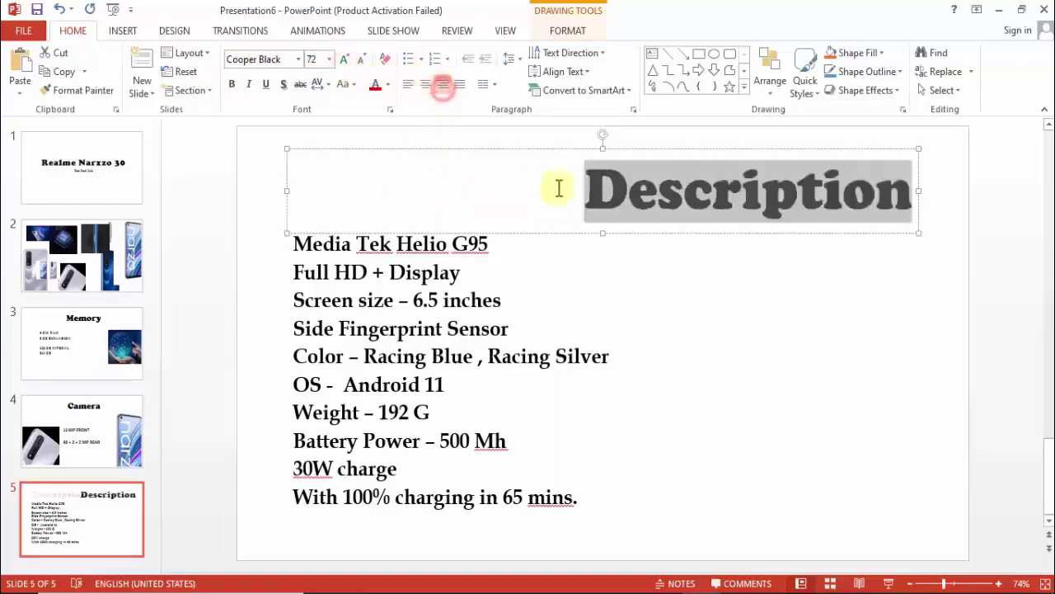
left_click(428, 86)
left_click_drag(567, 149, 560, 142)
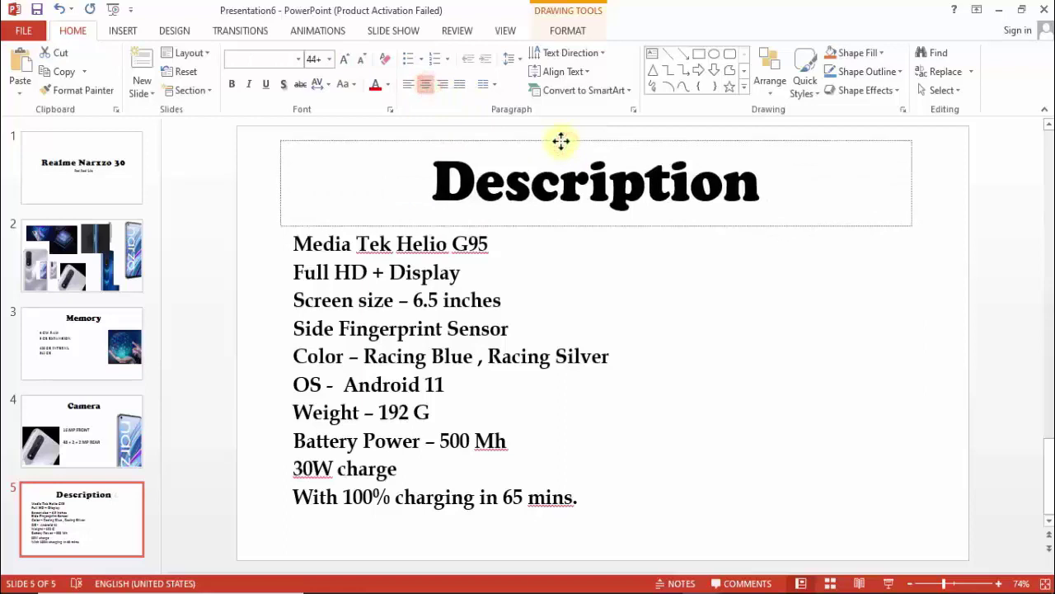
left_click(388, 334)
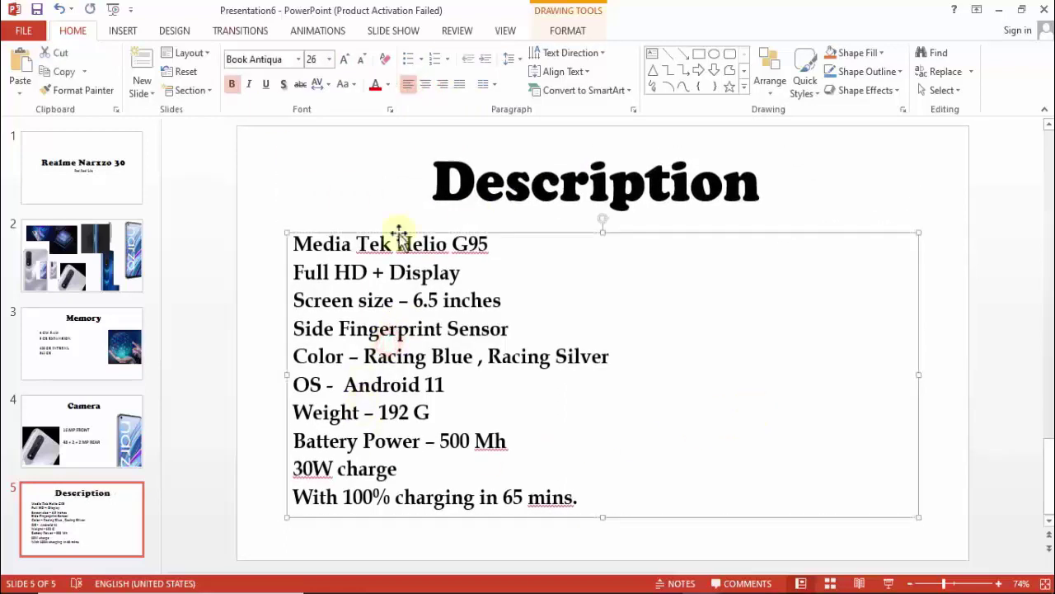
Step: Apply a Fly In animation from the left to the Description spec lines
left_click(318, 33)
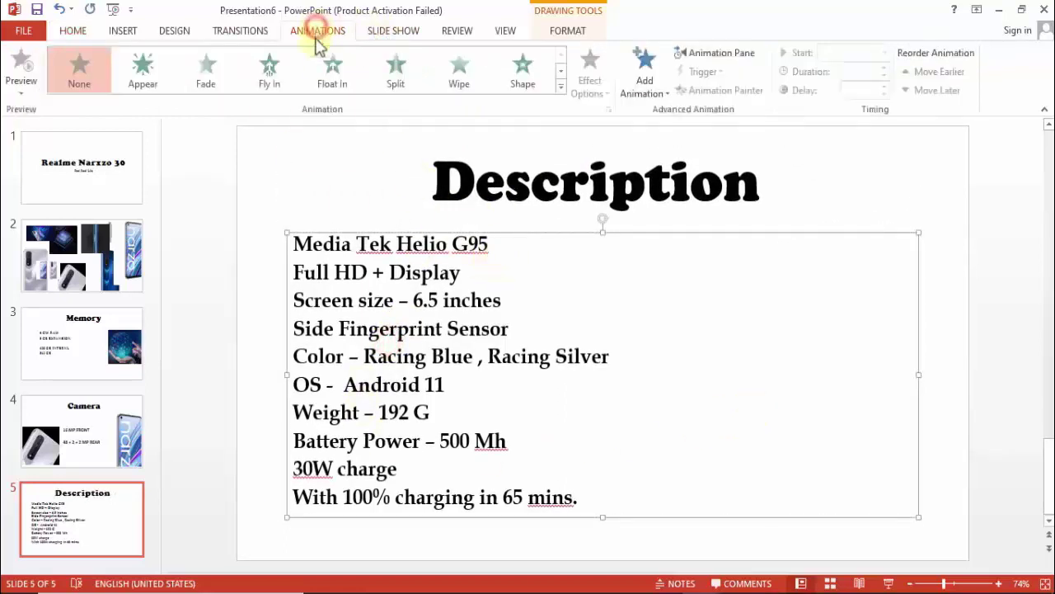
left_click(278, 76)
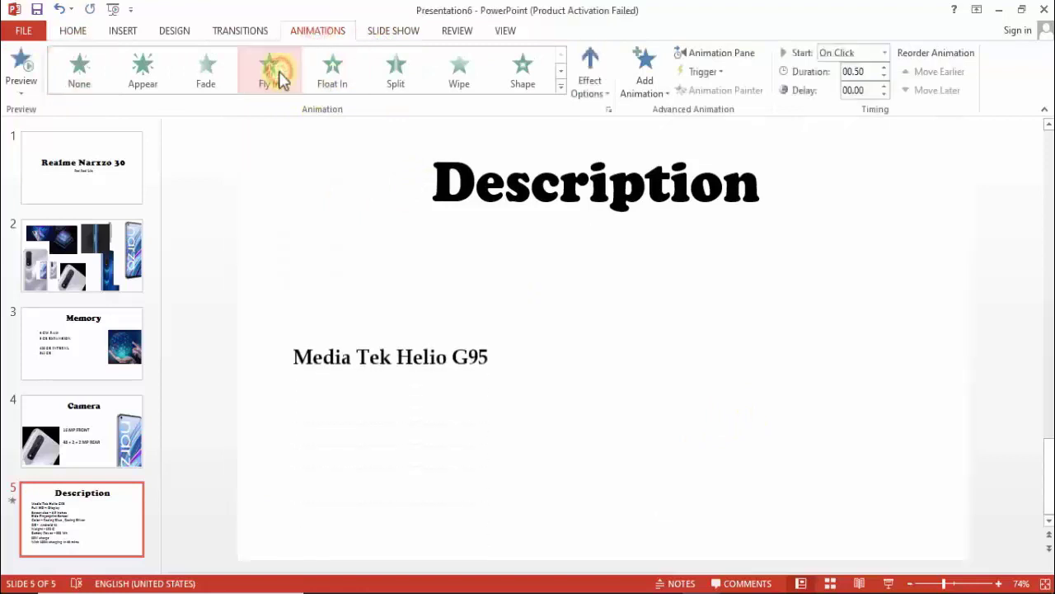
left_click(596, 91)
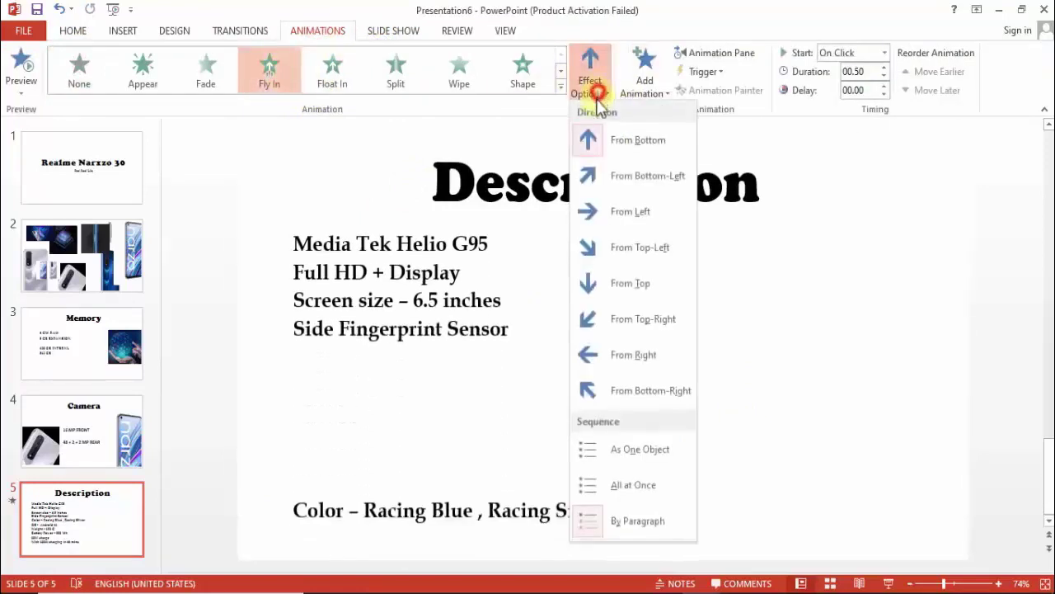
left_click(605, 216)
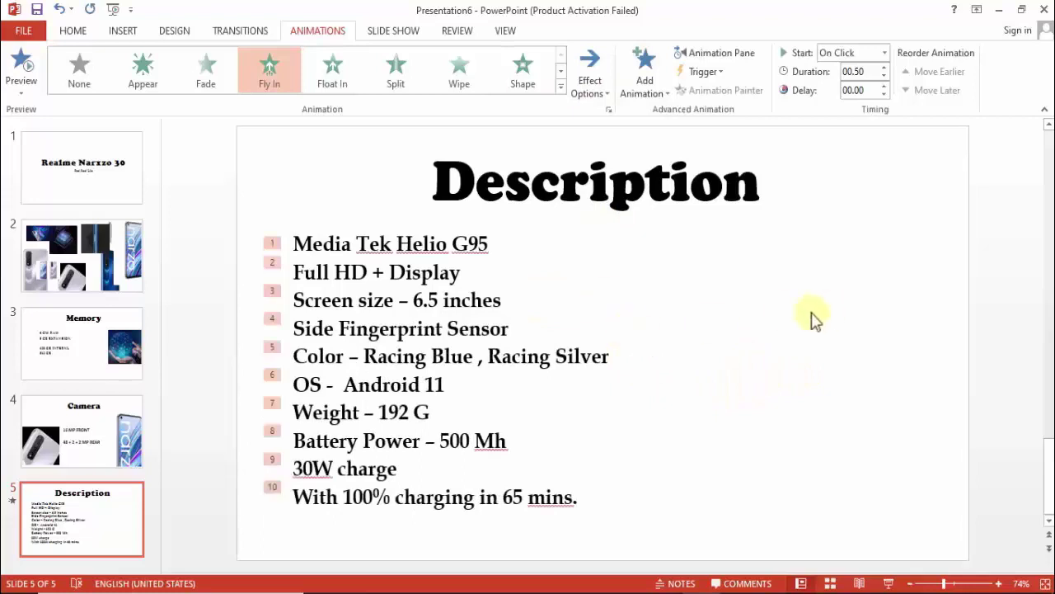
left_click(807, 394)
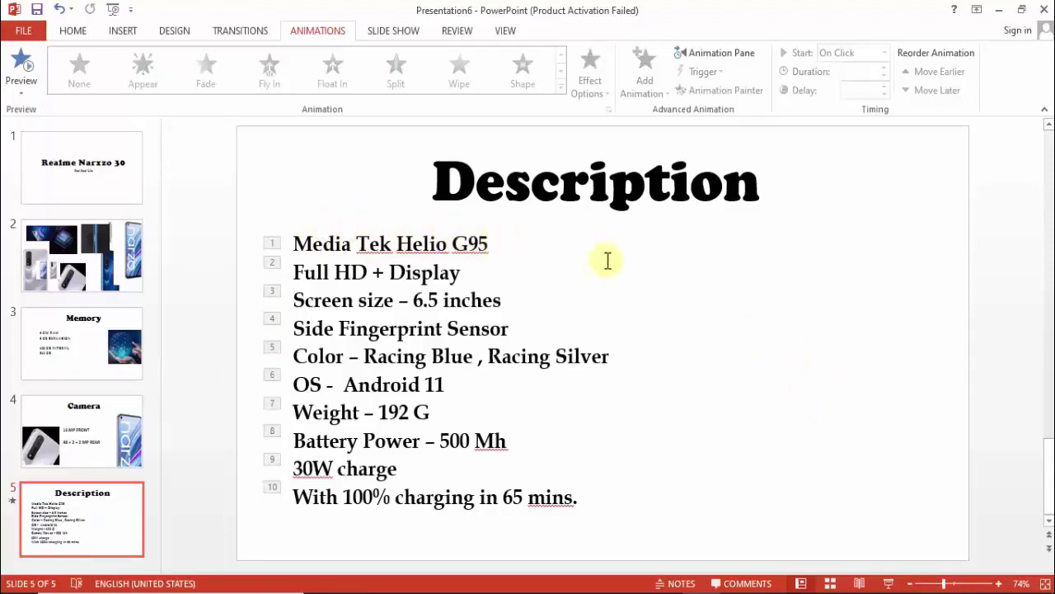
Step: Paste slide 2's chipset picture onto slide 5's right side with Fly In from the right
left_click(113, 250)
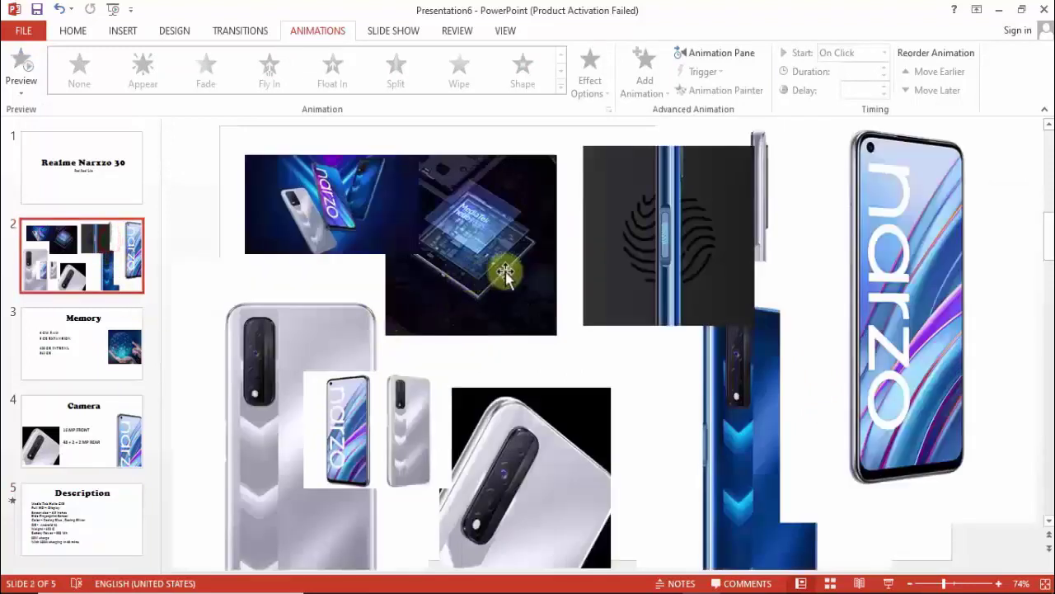
left_click(475, 273)
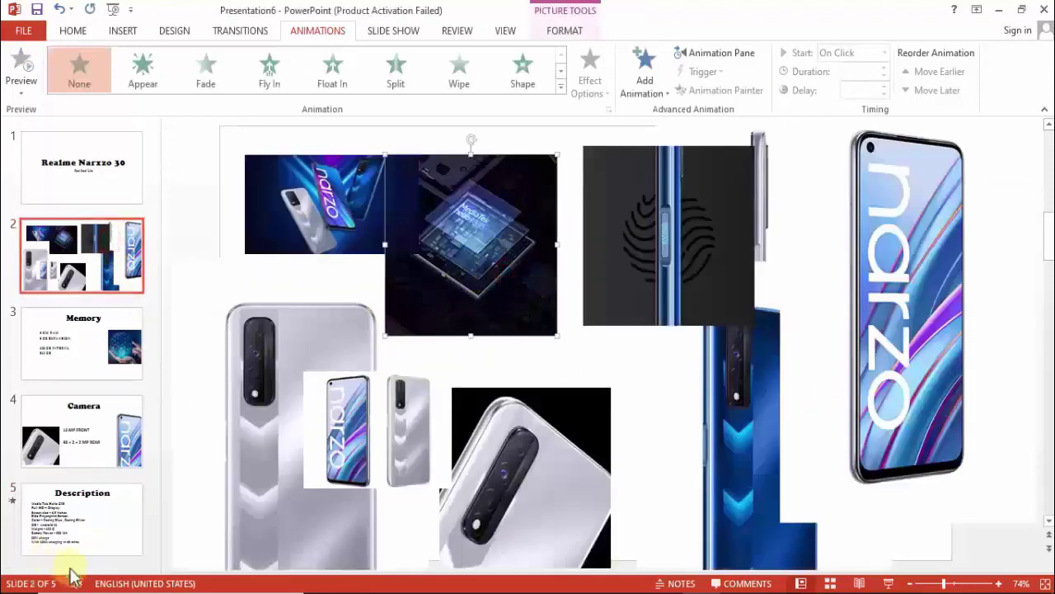
left_click(82, 537)
key("ctrl+v")
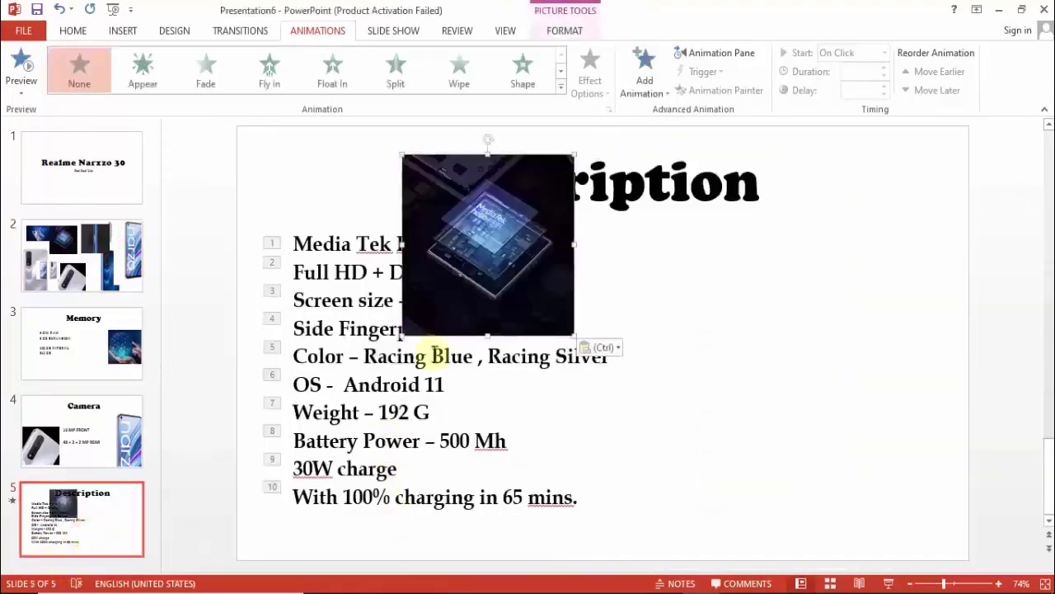
left_click_drag(527, 228, 897, 359)
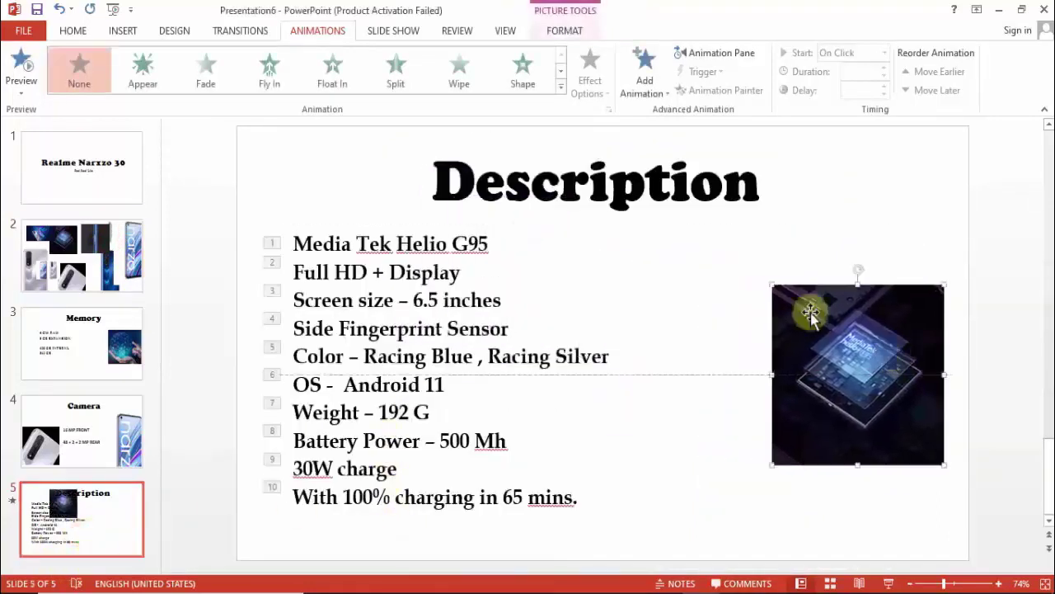
left_click(276, 73)
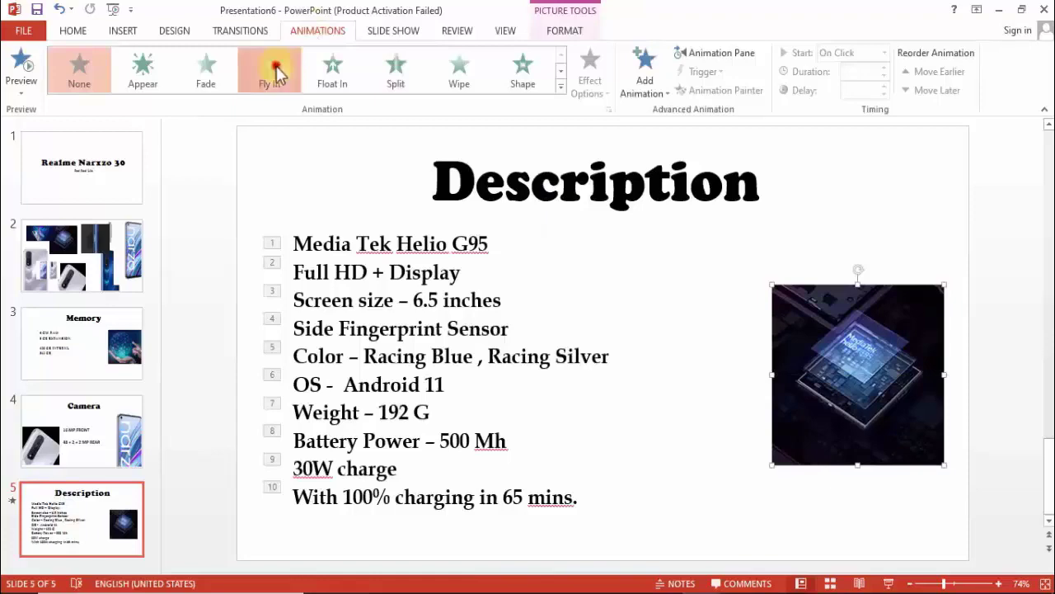
left_click(587, 82)
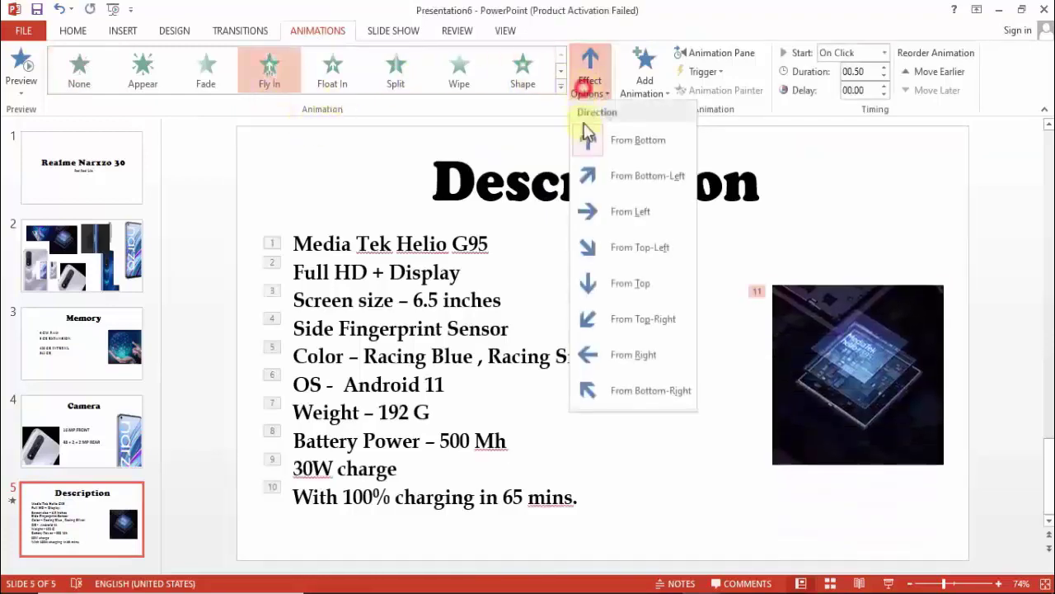
left_click(602, 355)
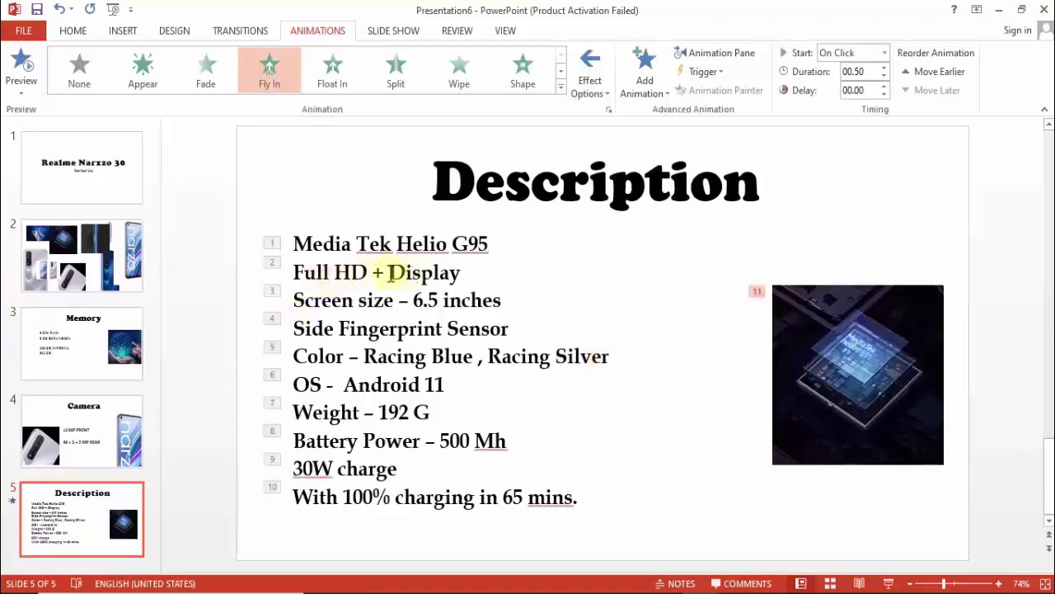
Step: Paste slide 2's phone picture on slide 5, shrink it at right, and Fly In from the right
left_click(132, 263)
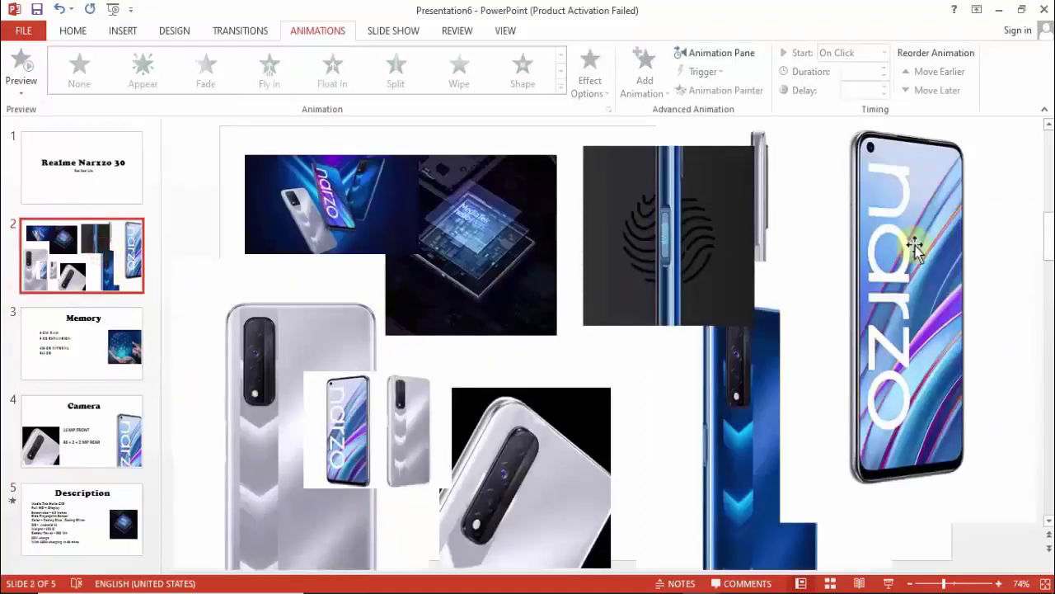
left_click(890, 243)
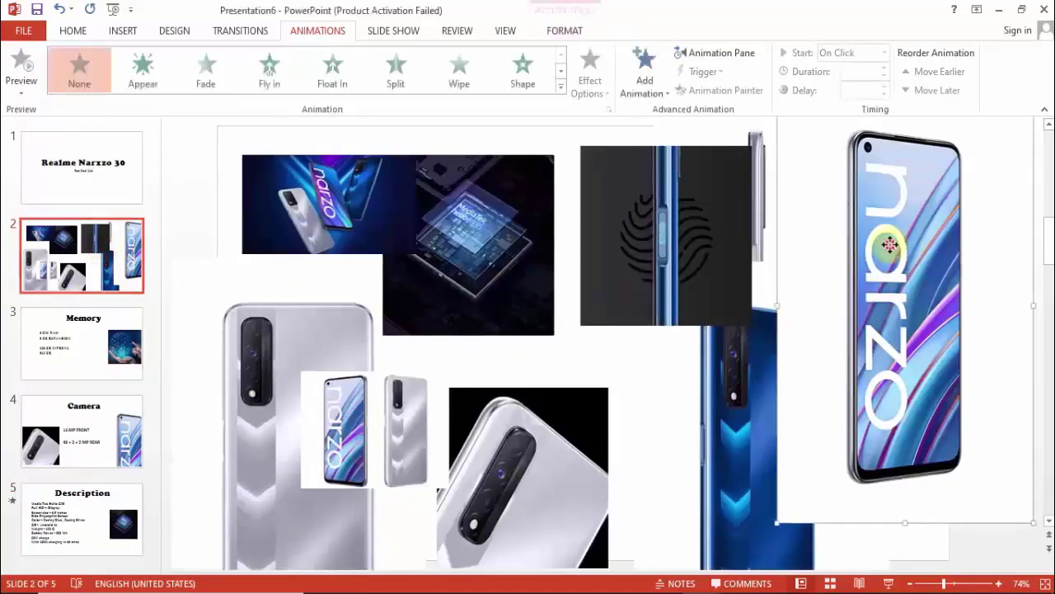
left_click(75, 516)
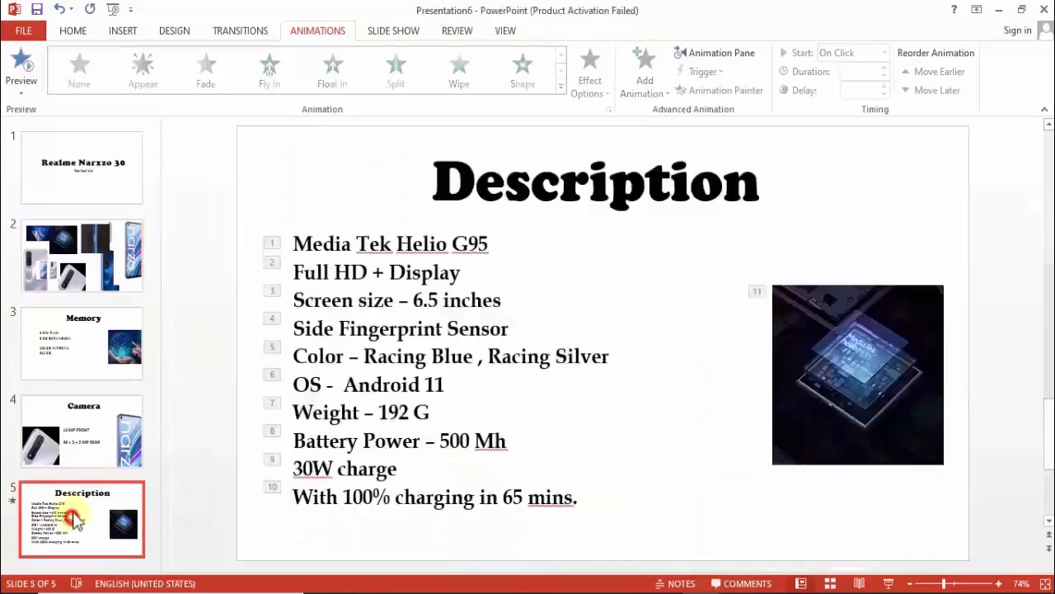
key("ctrl+v")
mouse_move(800, 323)
left_mouse_down()
mouse_move(806, 457)
mouse_move(830, 417)
left_mouse_up()
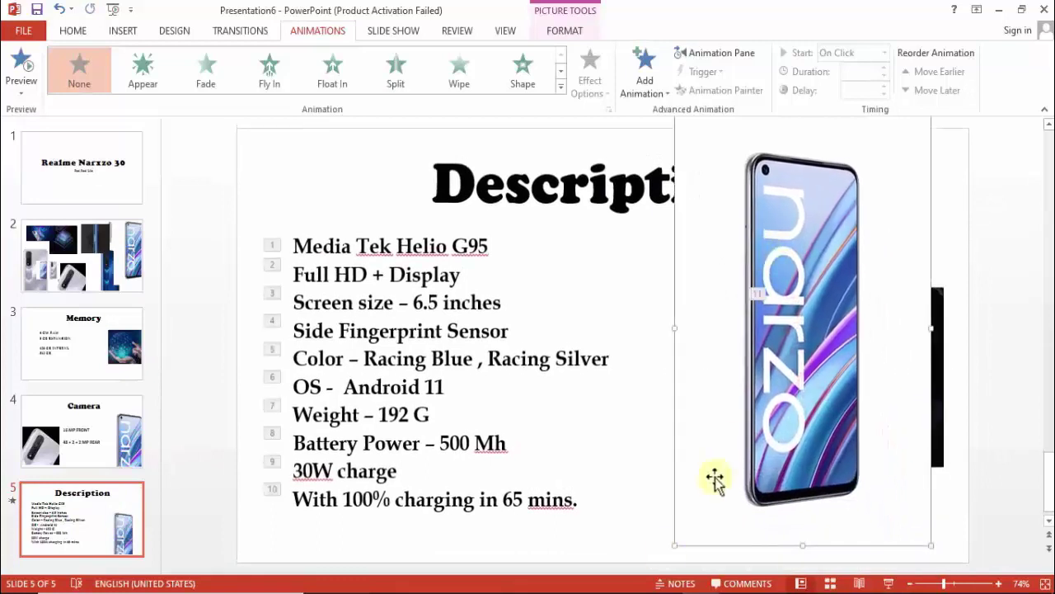
left_click_drag(676, 545, 749, 412)
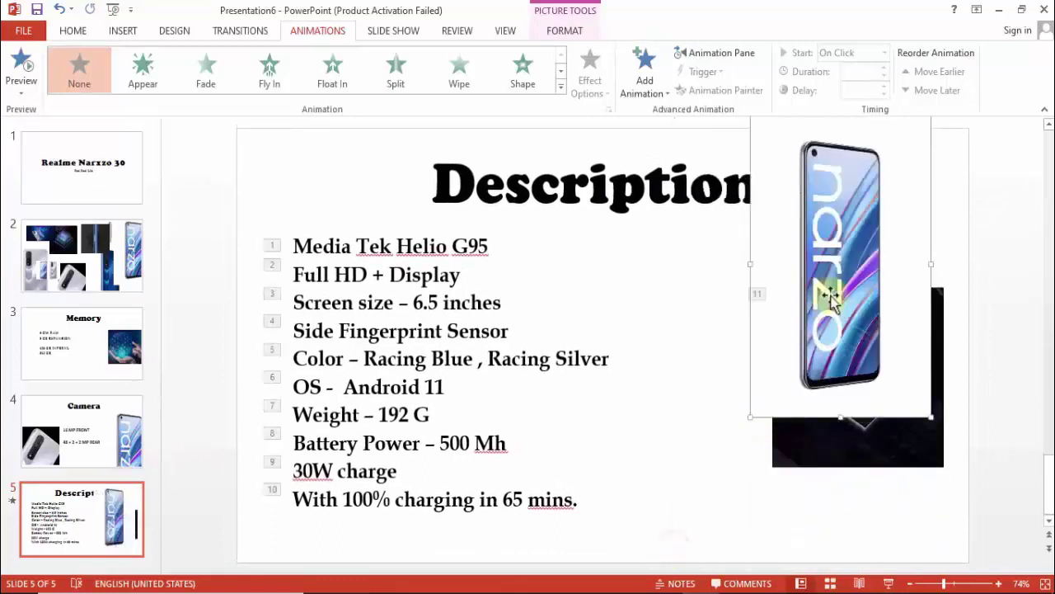
left_click_drag(829, 292, 843, 396)
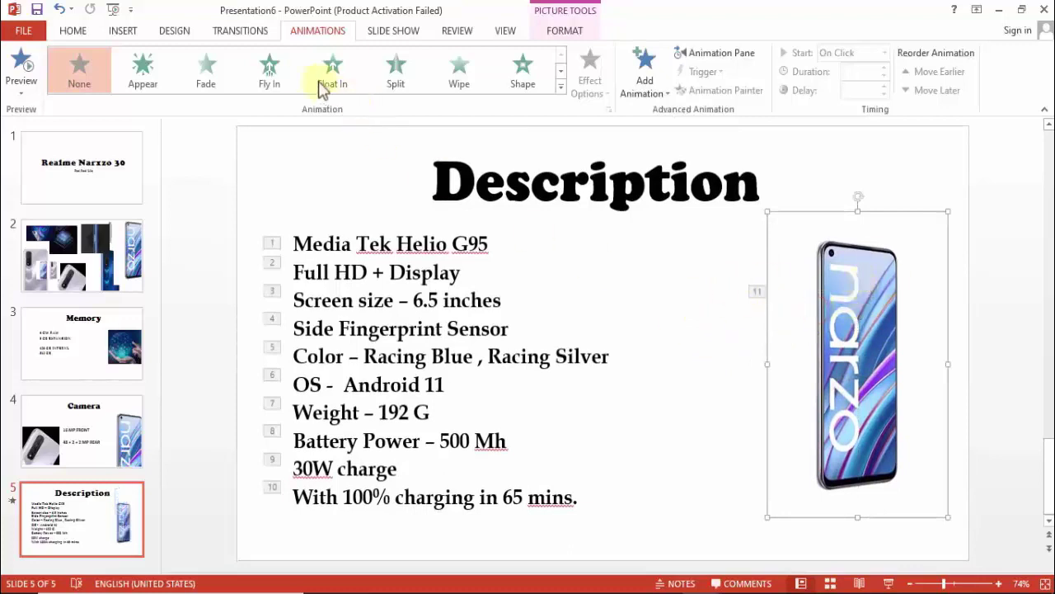
left_click(272, 74)
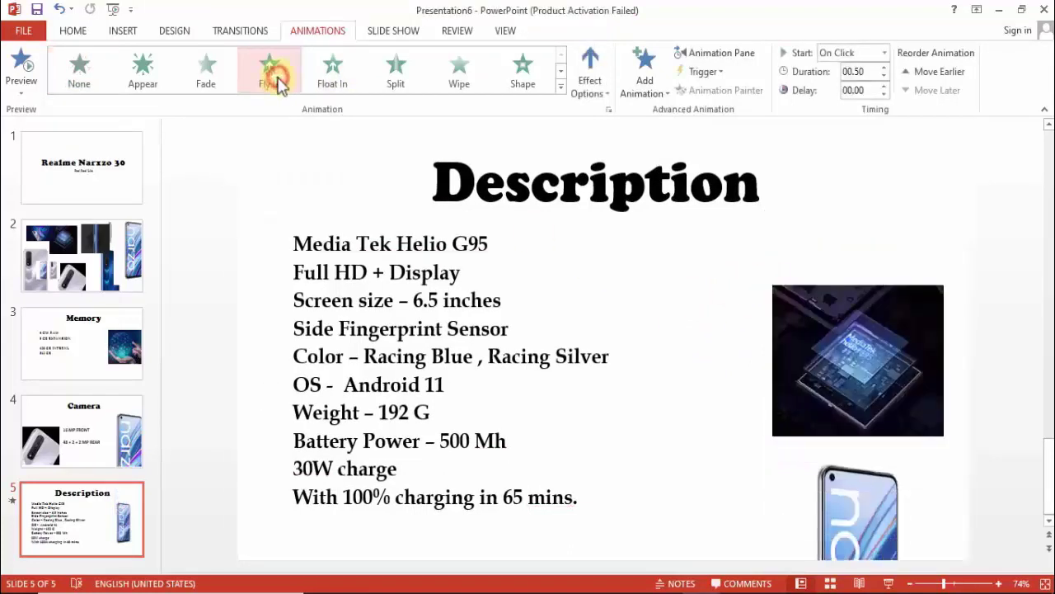
left_click(591, 82)
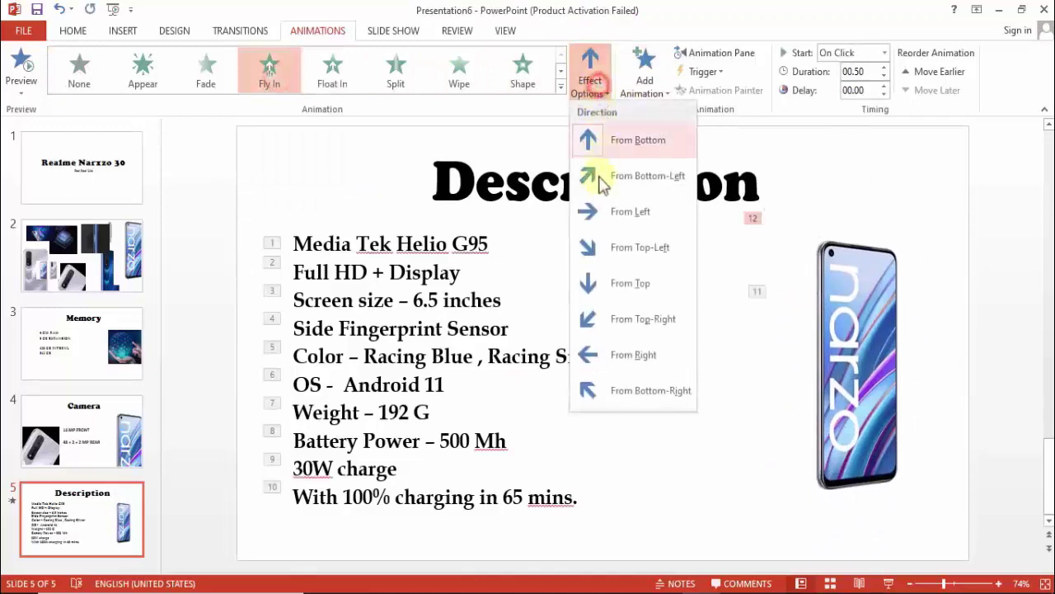
left_click(614, 357)
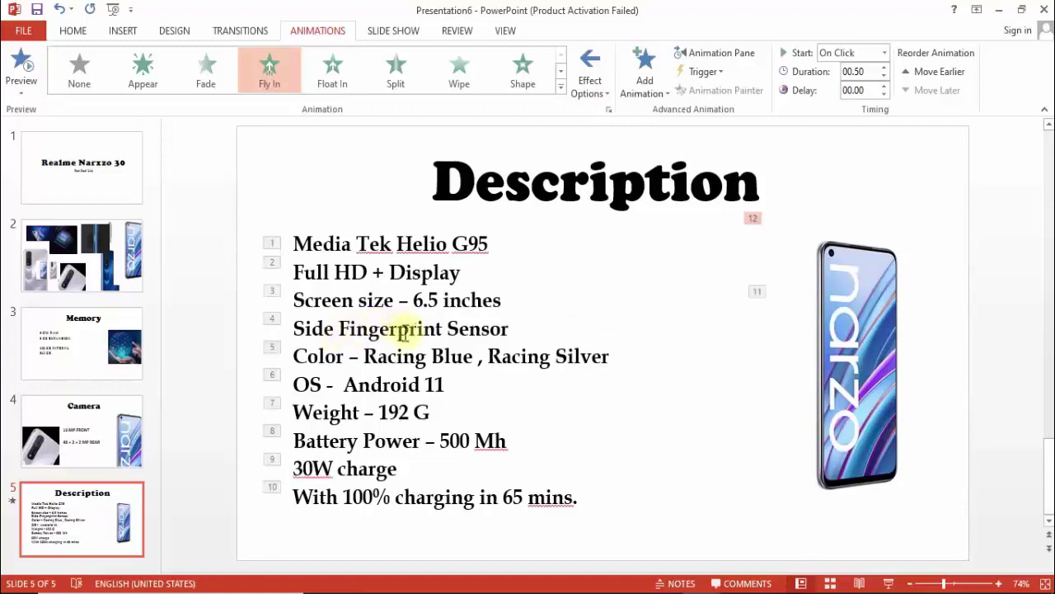
left_click(66, 264)
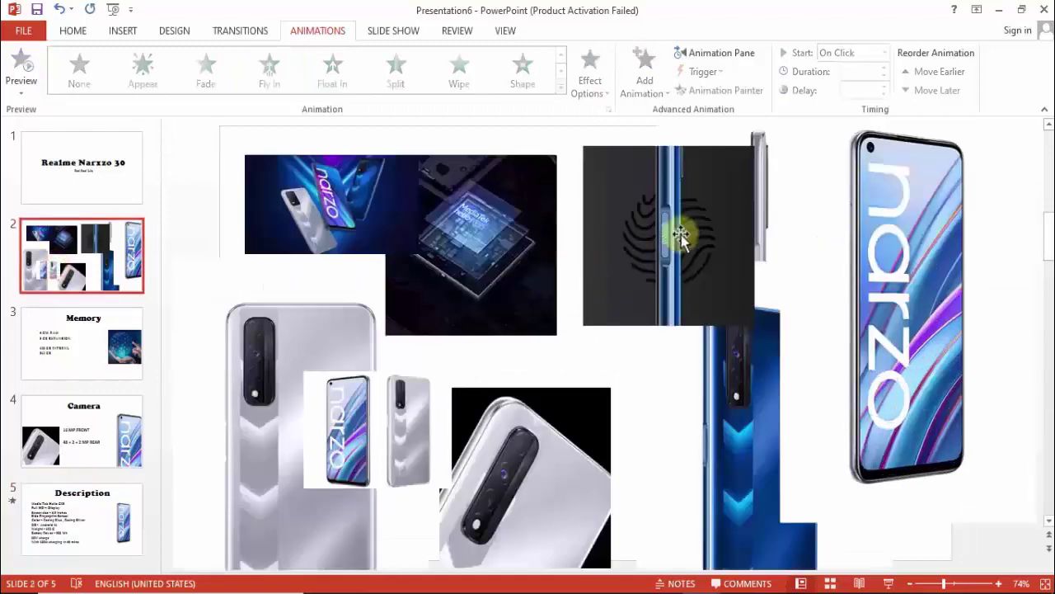
Step: Copy the fingerprint photo from slide 2 onto the Description slide's right side
left_click(636, 242)
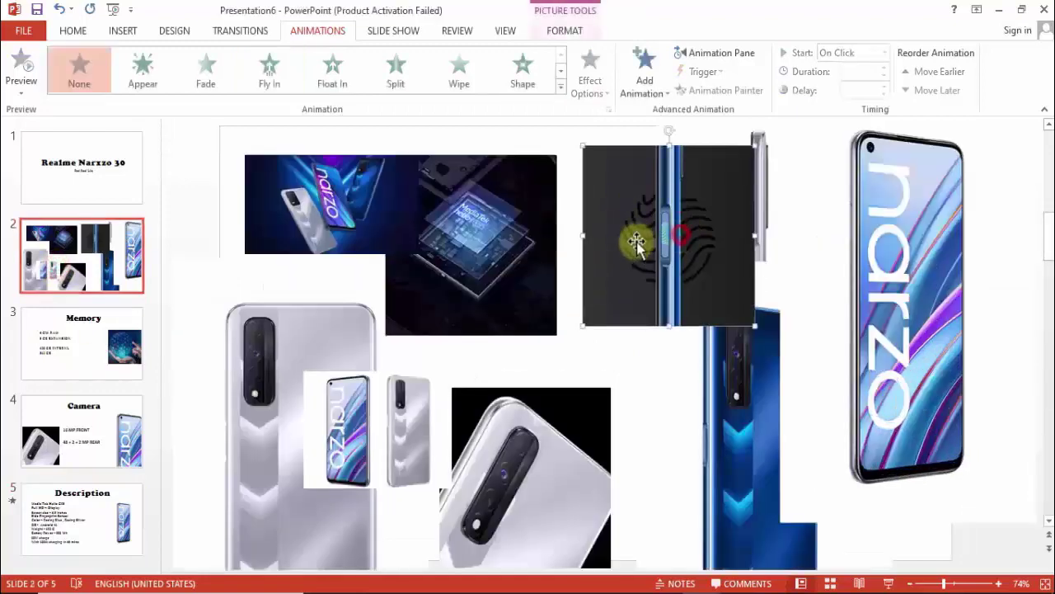
left_click(103, 537)
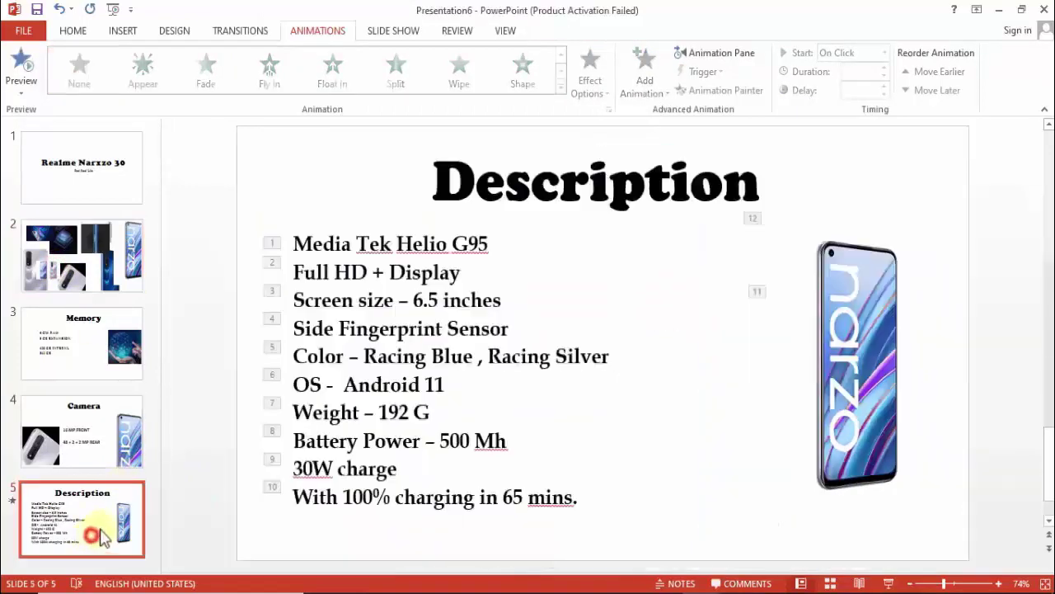
key("ctrl+v")
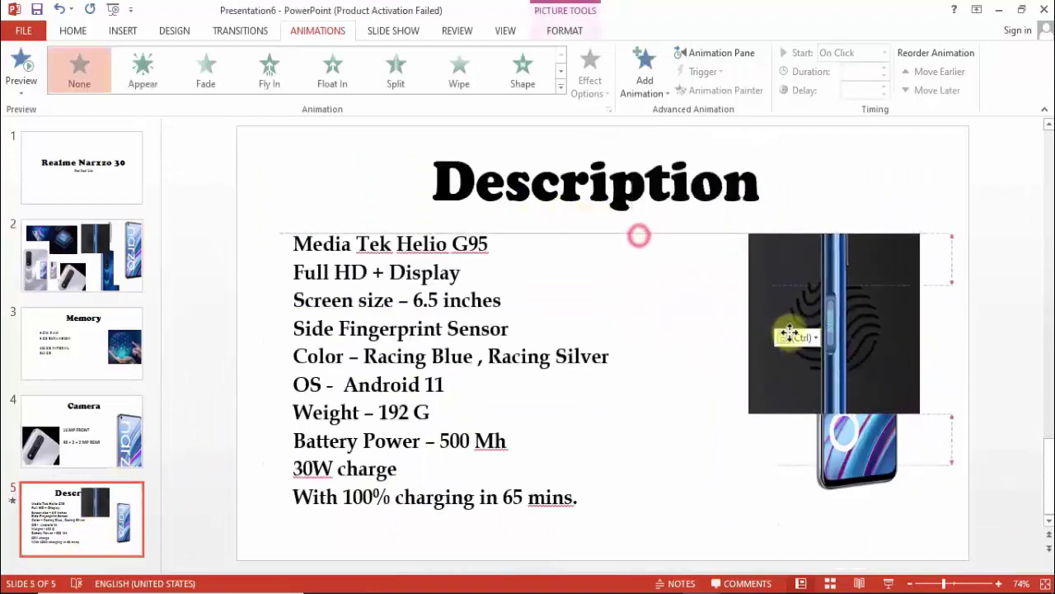
left_click_drag(639, 237, 807, 323)
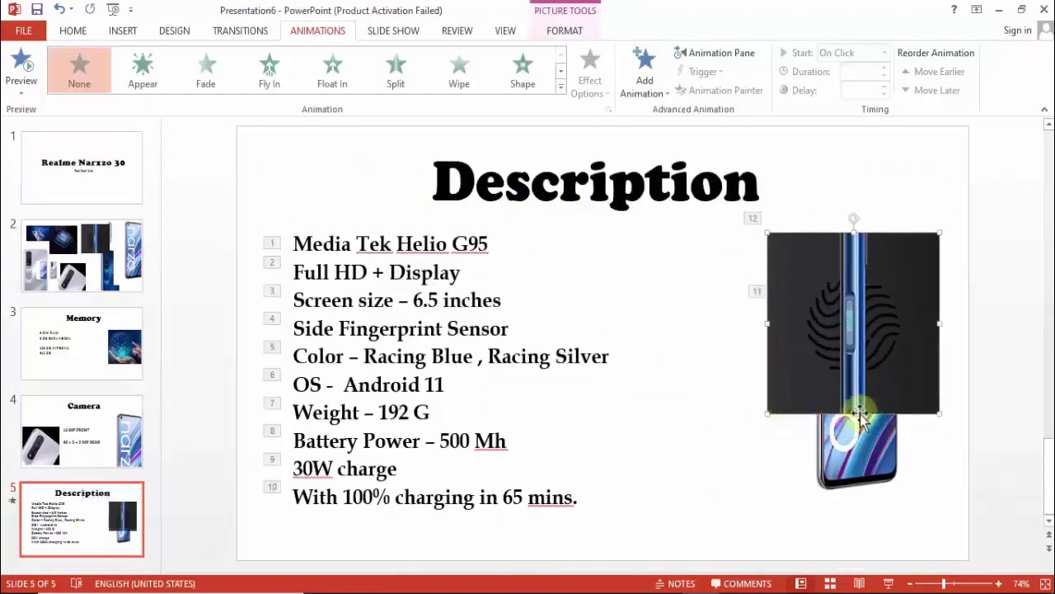
left_click(858, 458)
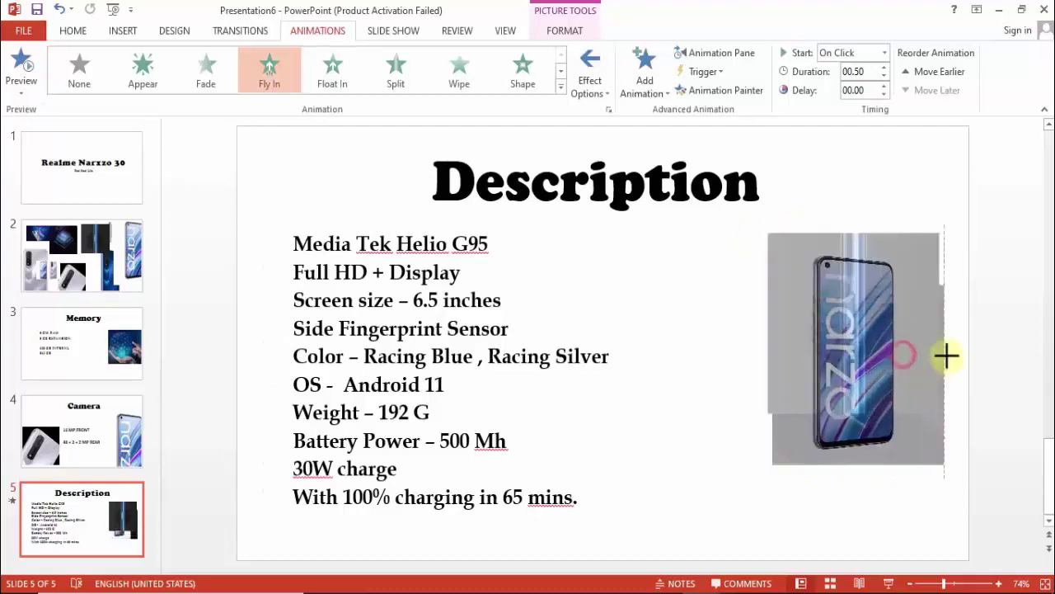
left_click(843, 360)
left_click_drag(843, 360, 859, 458)
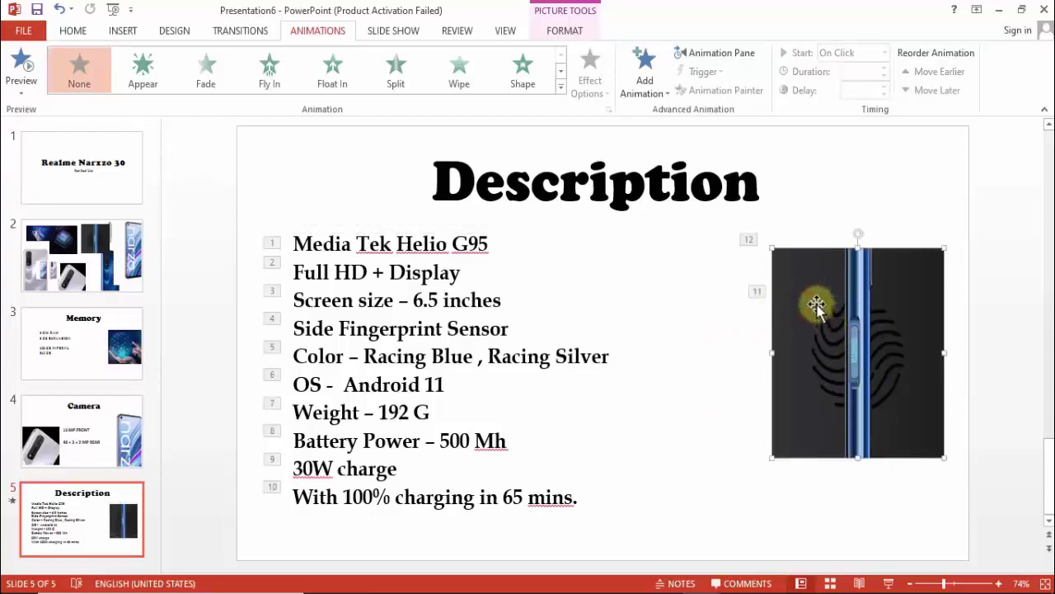
Step: Make the fingerprint photo fly in from the right, then return to slide 2
left_click(825, 349)
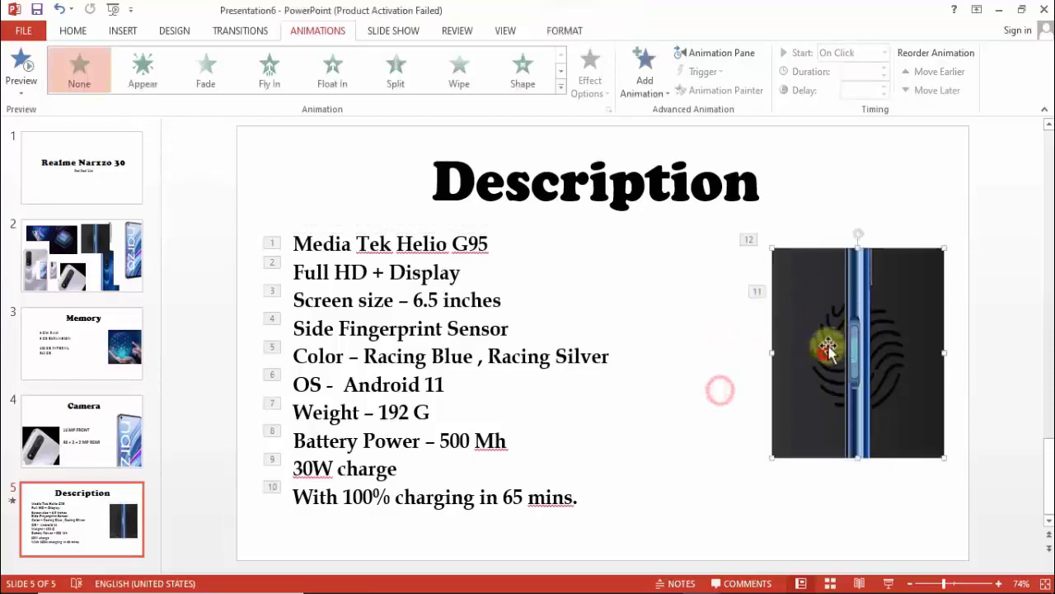
left_click(272, 72)
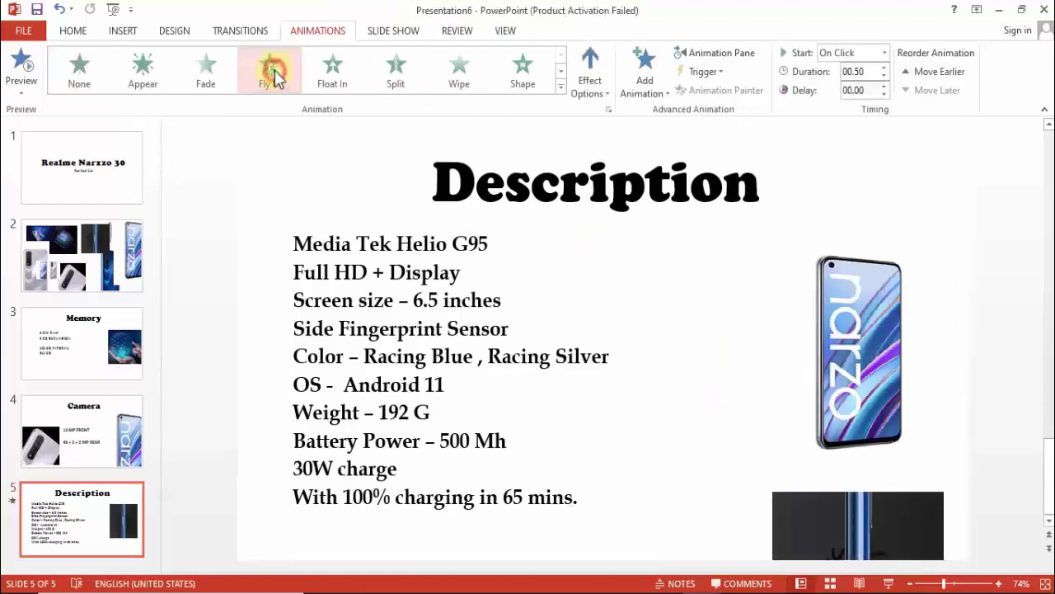
left_click(592, 73)
left_click(623, 355)
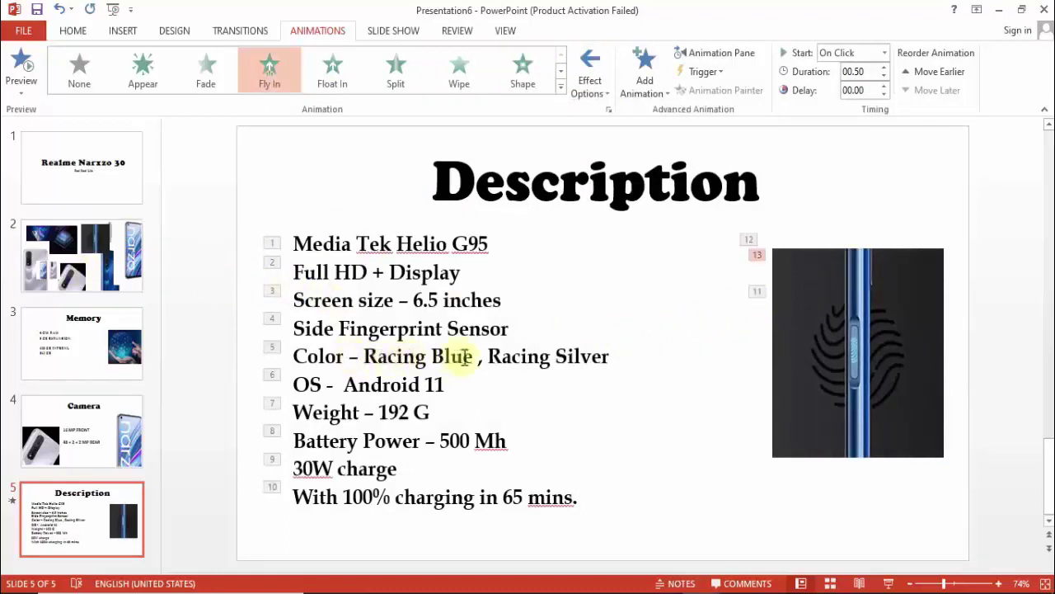
left_click(92, 241)
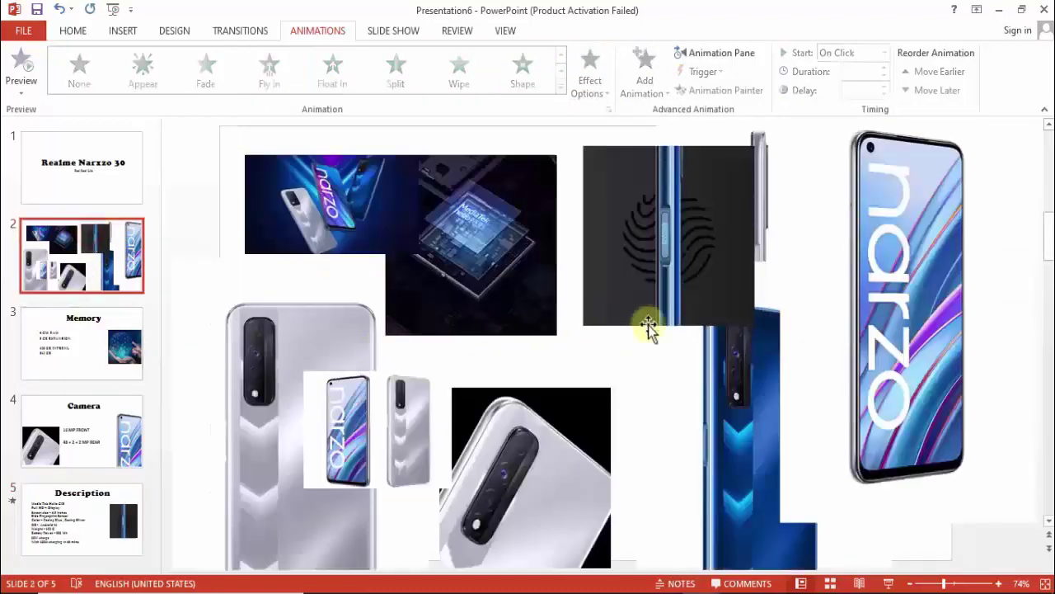
Step: Paste the blue phone photo from slide 2 onto the Description slide over the fingerprint
left_click(736, 398)
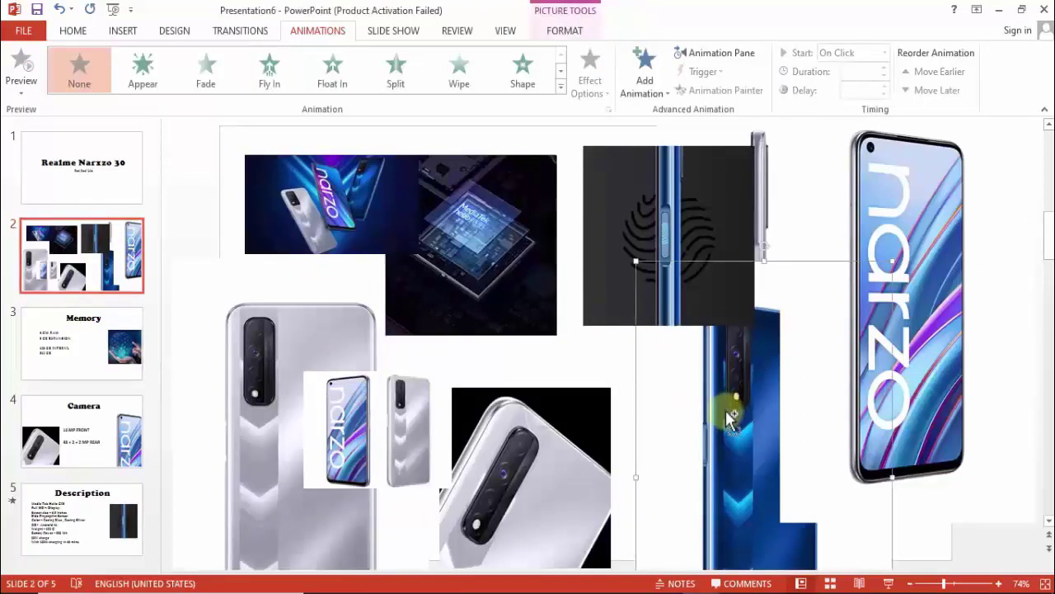
left_click(112, 543)
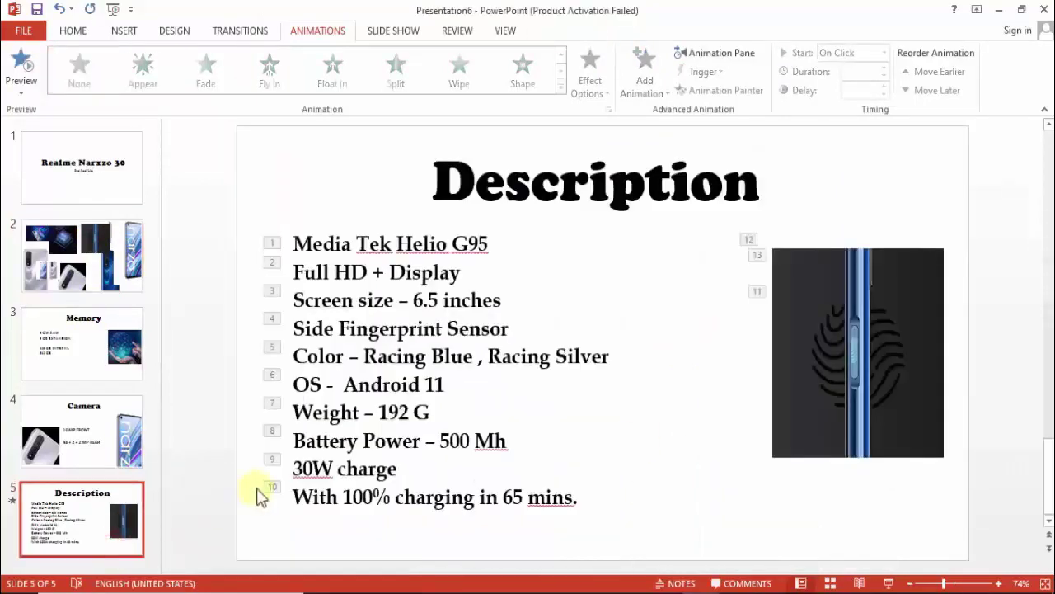
key("ctrl+v")
scroll(256, 431, "down", 2)
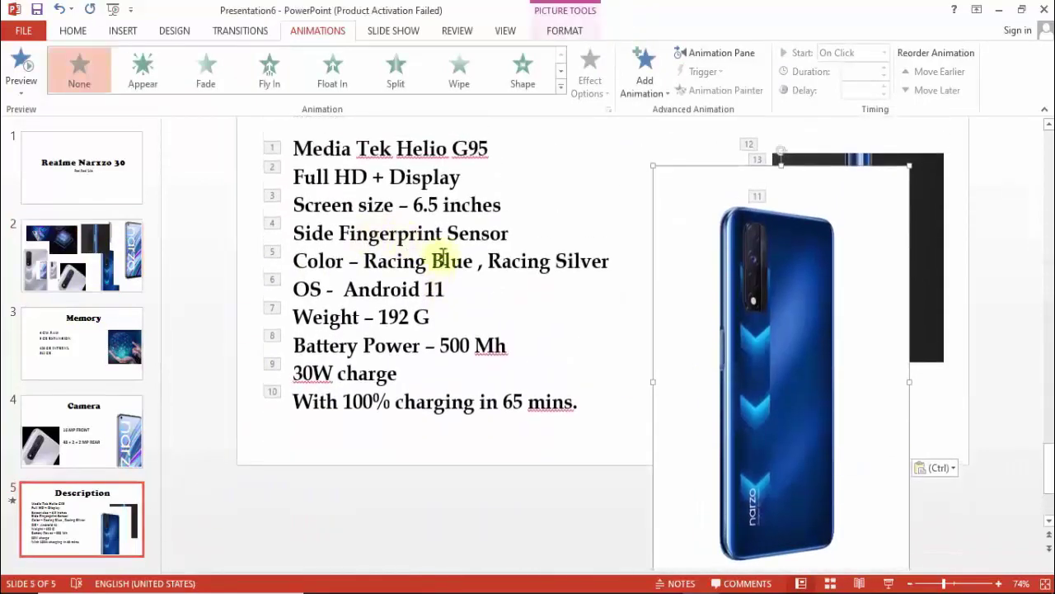
scroll(434, 258, "up", 1)
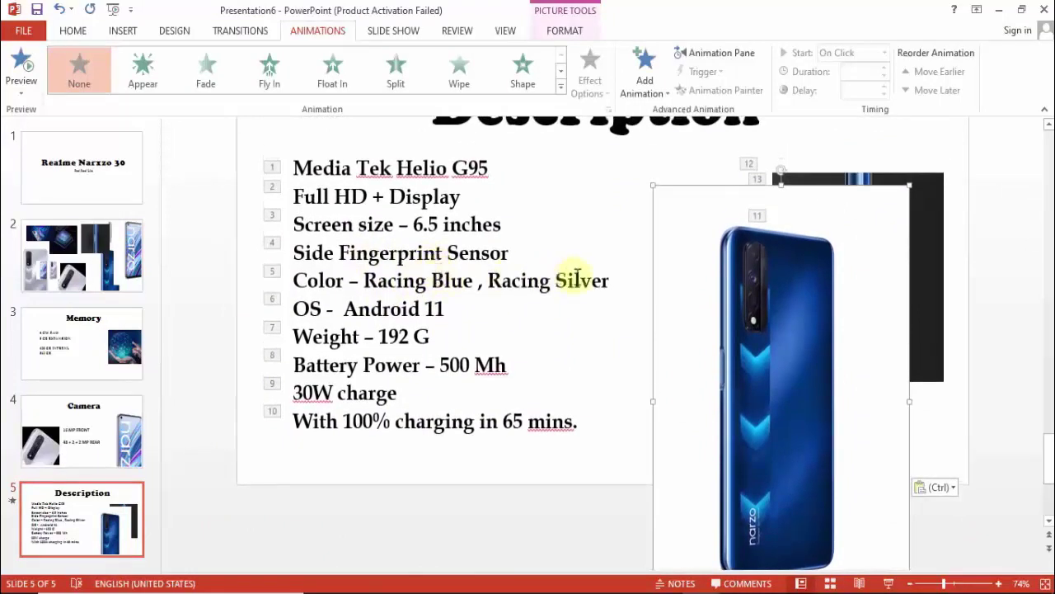
left_click_drag(734, 327, 793, 266)
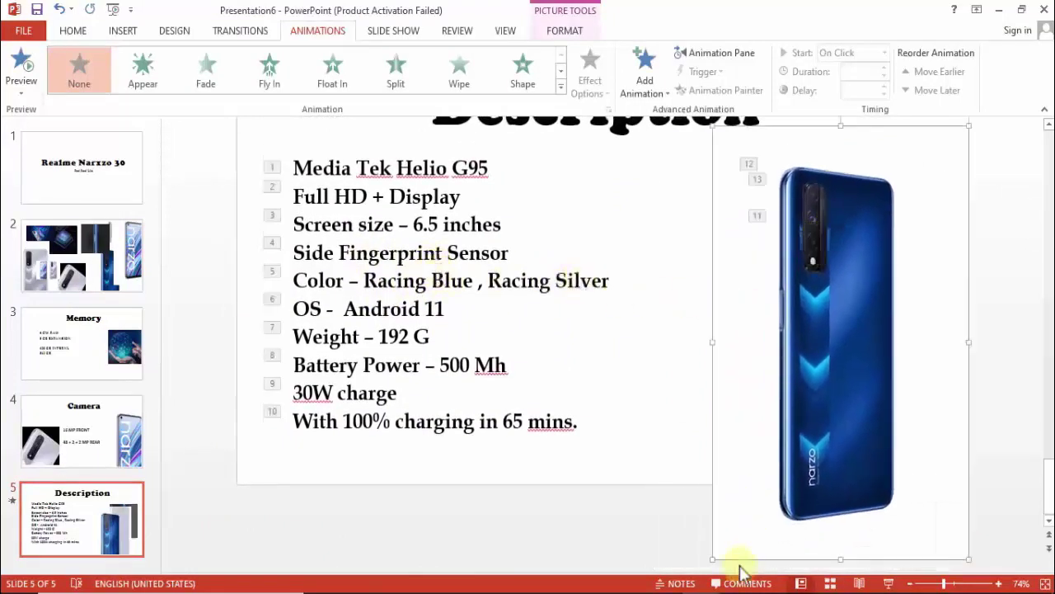
scroll(728, 503, "up", 4)
left_click_drag(845, 417, 853, 430)
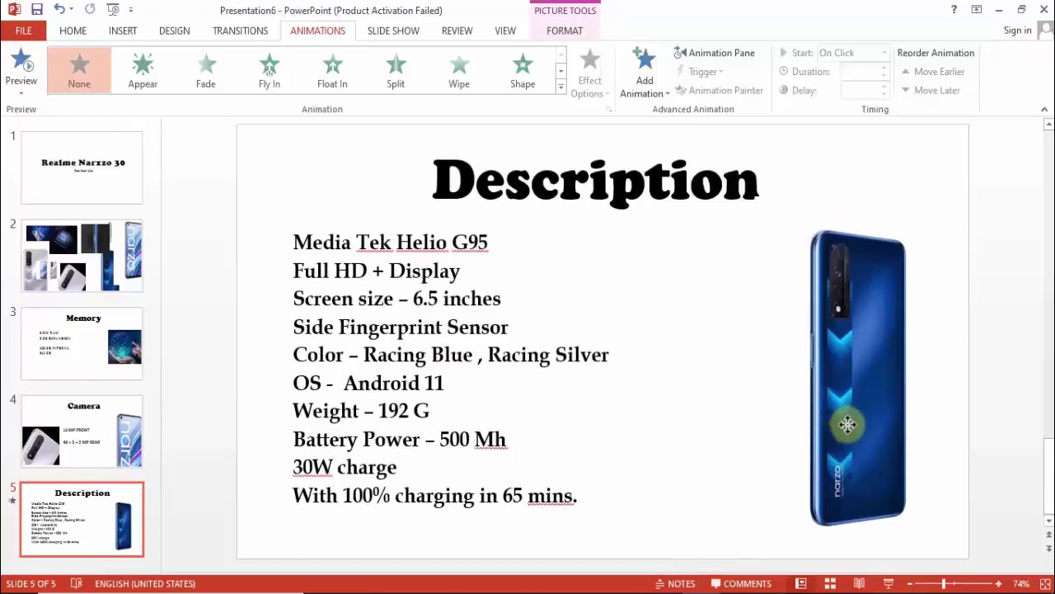
left_click(788, 313)
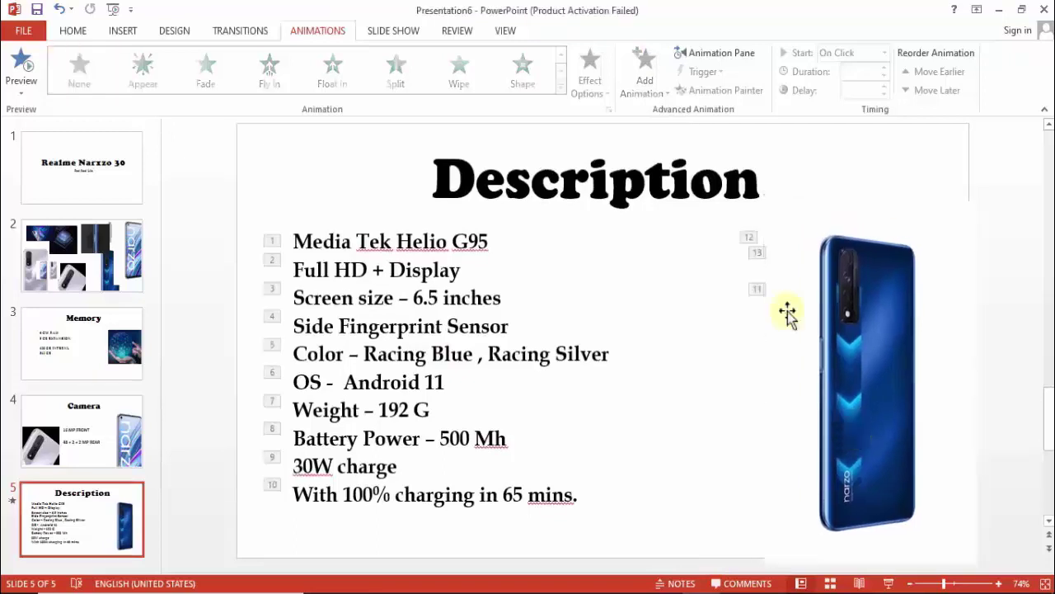
Step: Paste the silver phone photo onto the Description slide and align it on the right
left_click(66, 258)
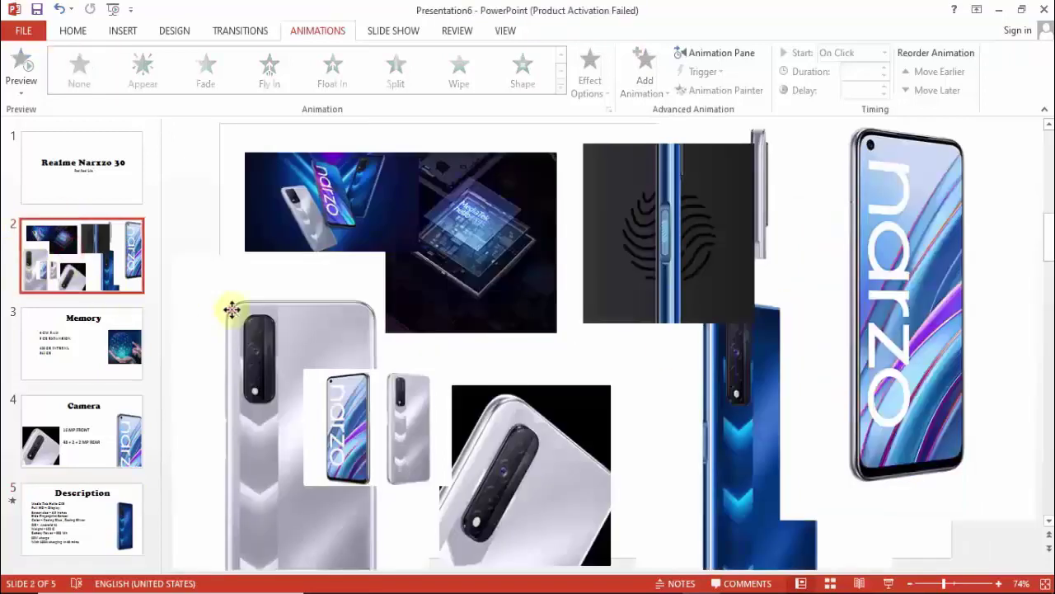
left_click(232, 309)
left_click(70, 524)
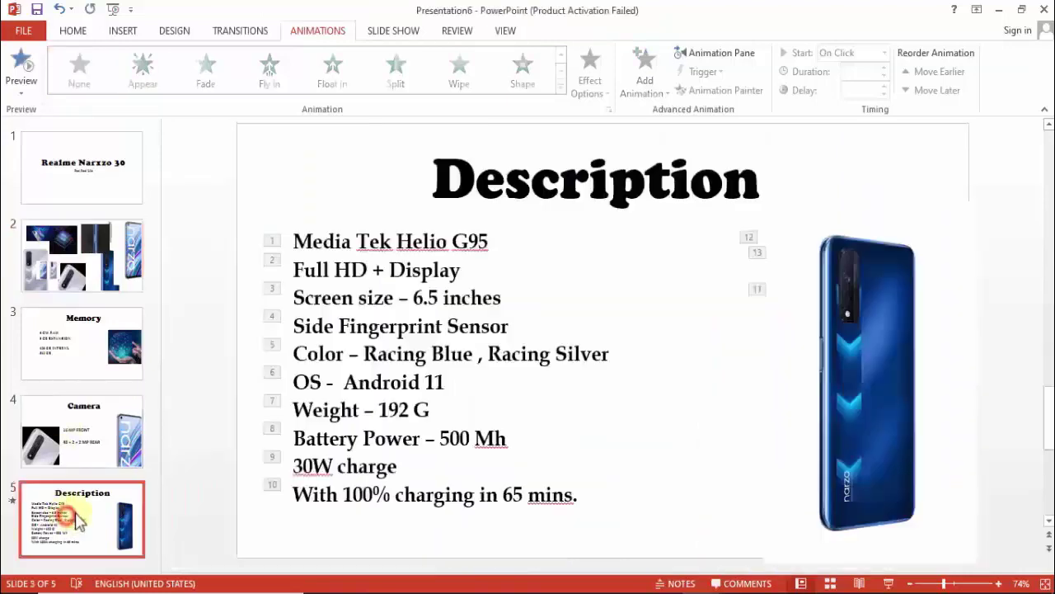
key("ctrl+v")
left_click_drag(461, 369, 829, 360)
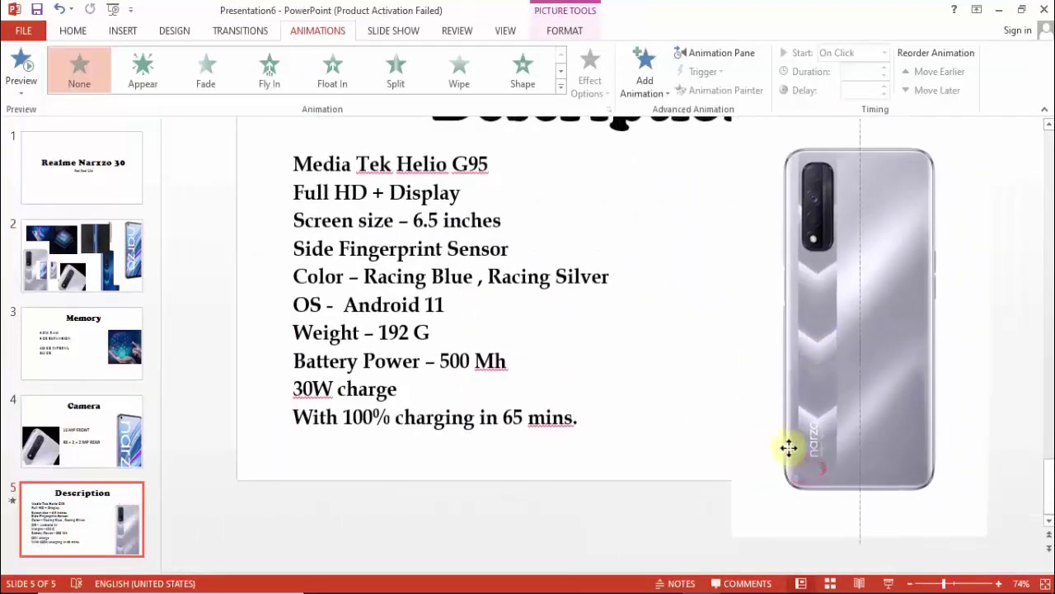
left_click_drag(803, 454, 792, 448)
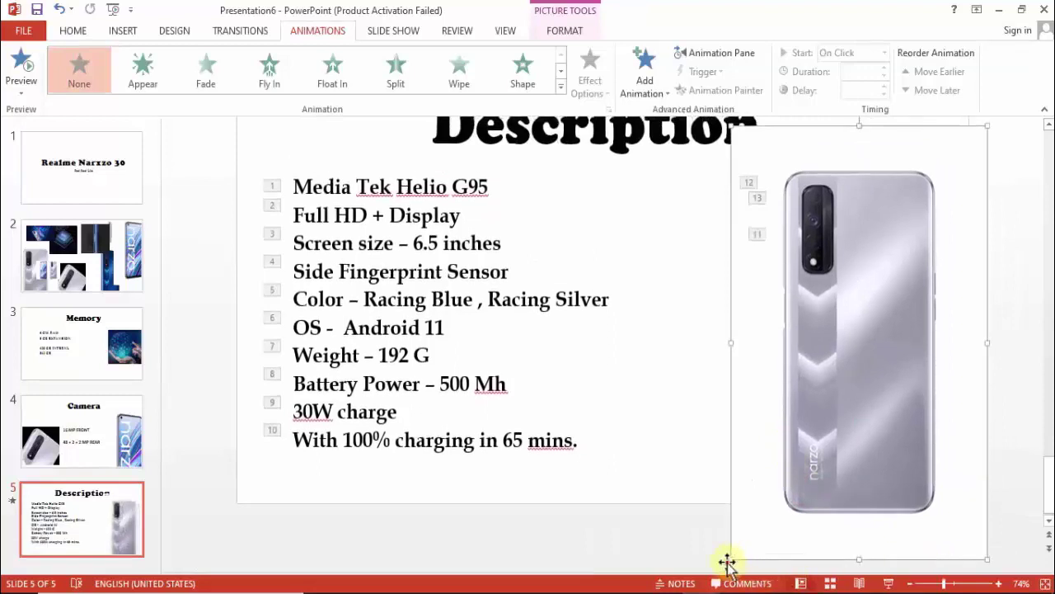
left_click_drag(727, 563, 718, 560)
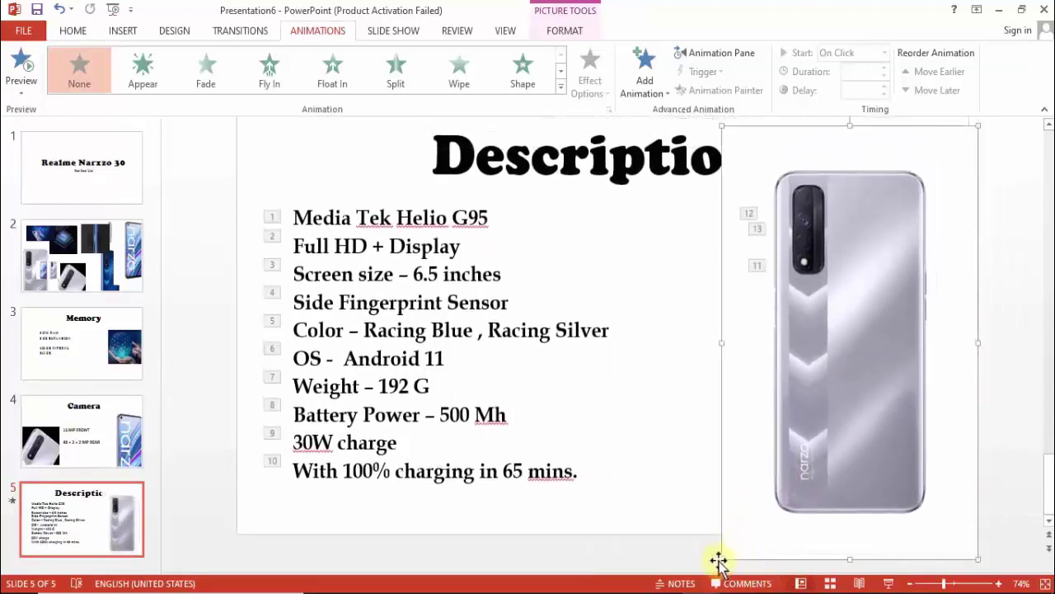
left_click_drag(801, 443, 797, 510)
Step: Shrink the silver phone photo and reposition the blue phone photo on the slide's right side
left_click(732, 201)
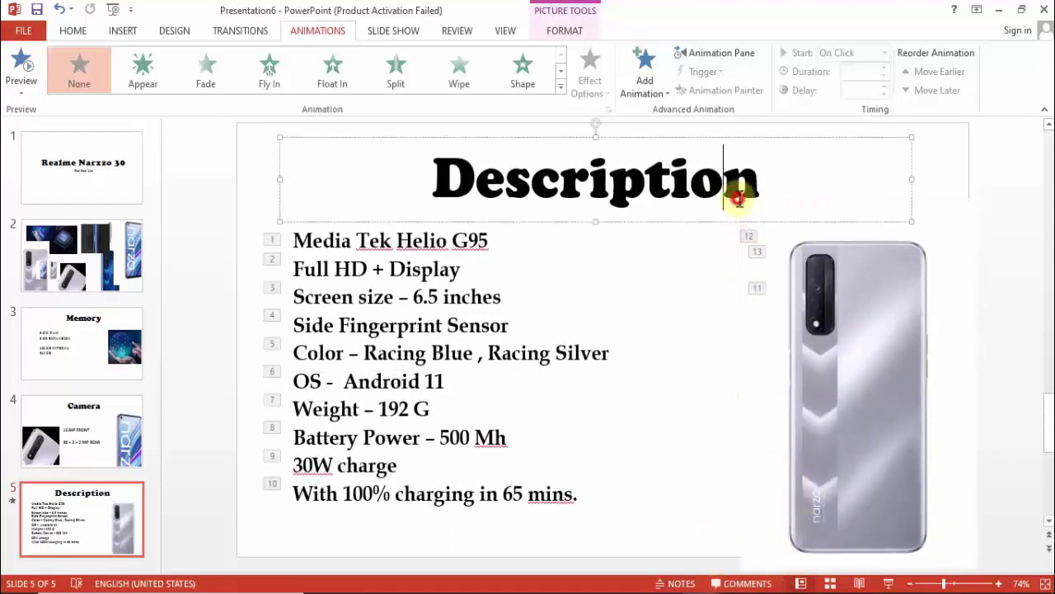
left_click(802, 296)
left_click_drag(742, 201, 773, 243)
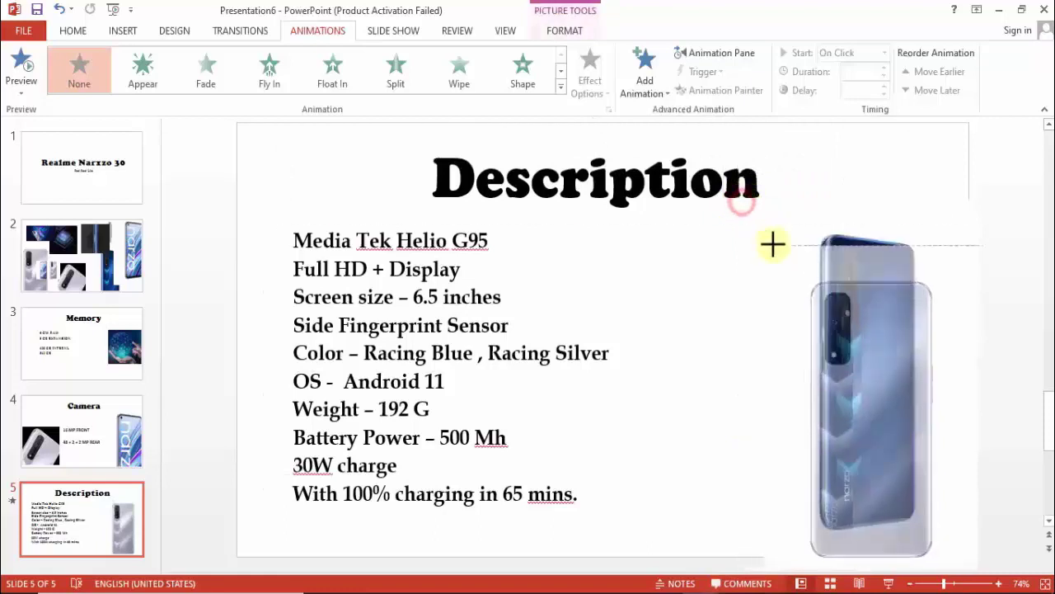
left_click_drag(853, 358, 817, 322)
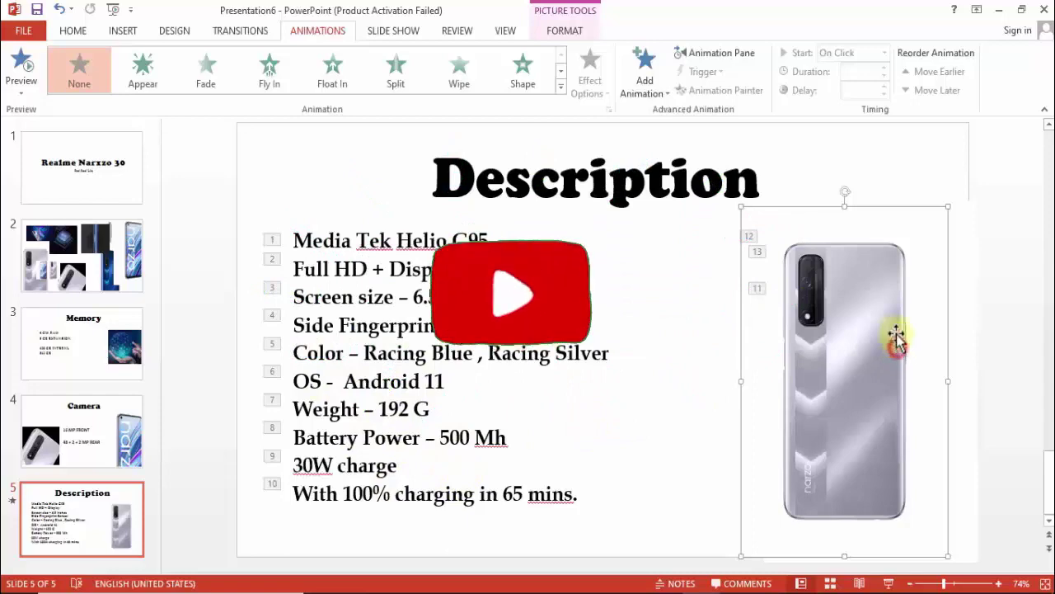
left_click(269, 66)
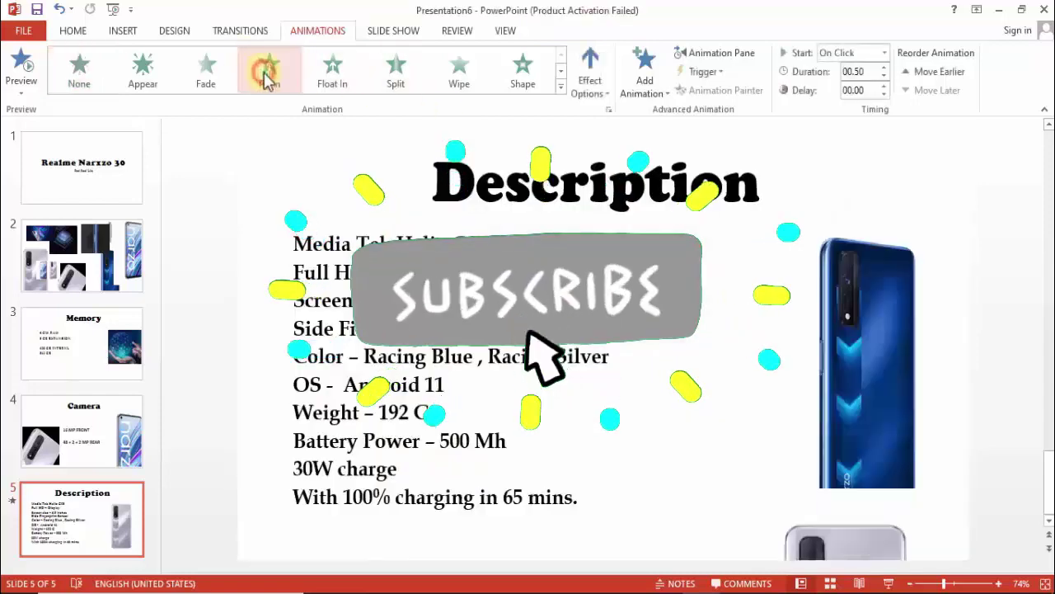
left_click(862, 347)
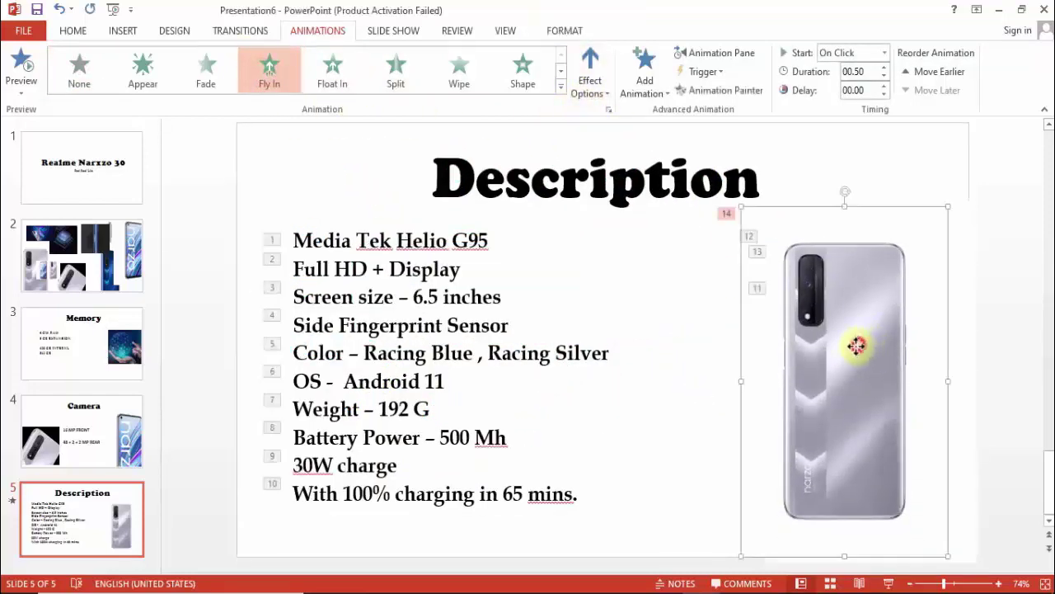
left_click_drag(863, 338, 593, 279)
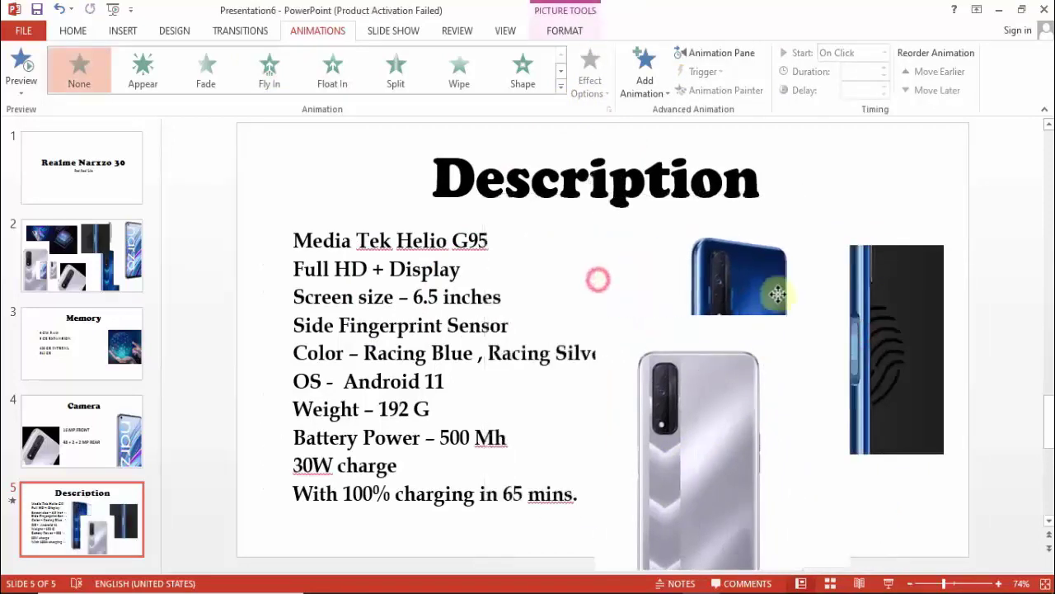
left_click_drag(593, 279, 849, 296)
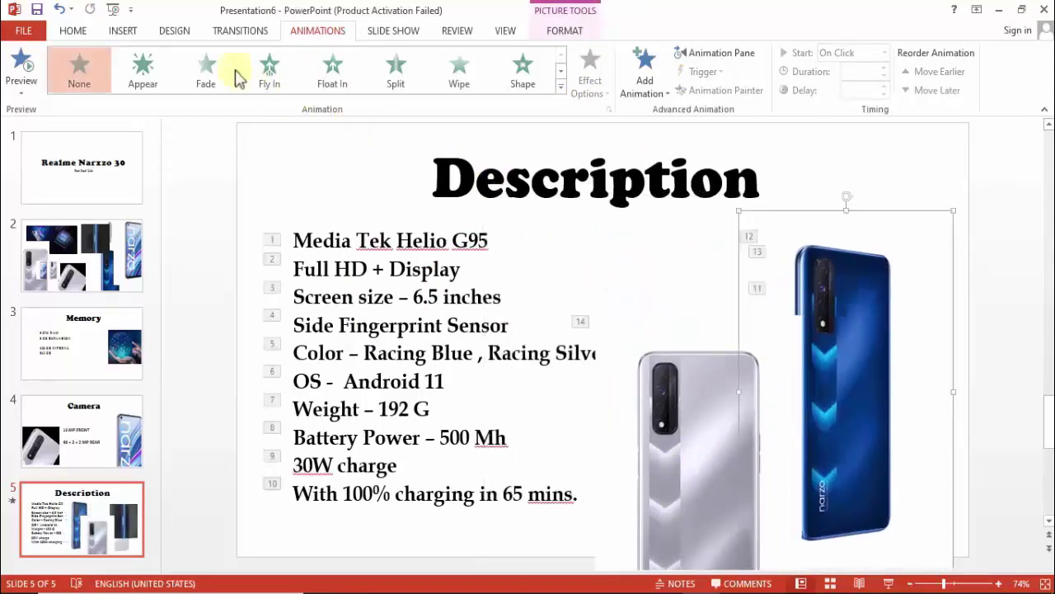
Step: Make the blue phone photo fly in from the right, removing the silver phone's earlier animation
left_click(269, 72)
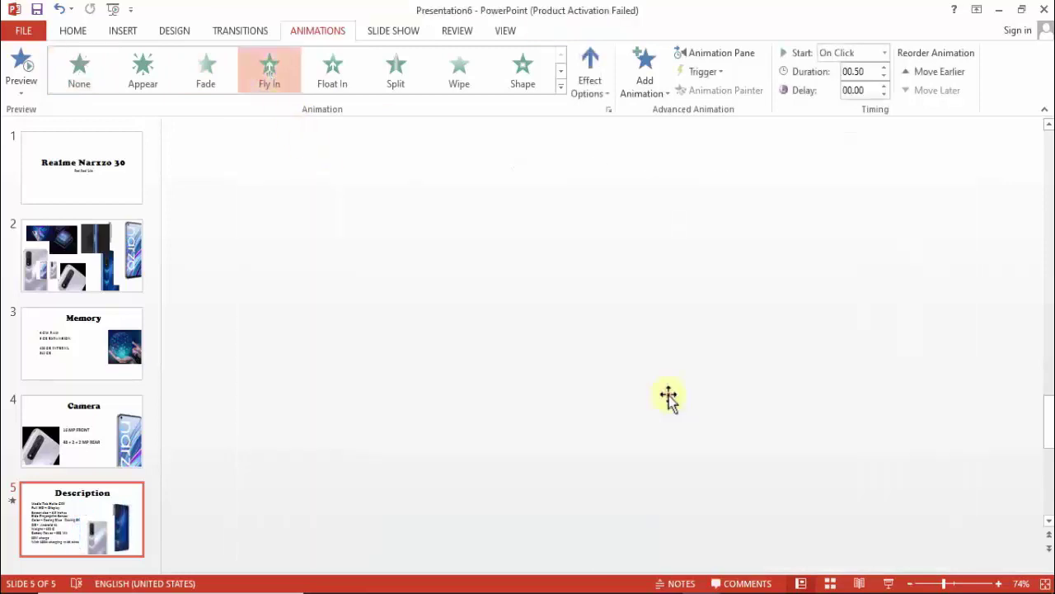
left_click(666, 396)
left_click(80, 83)
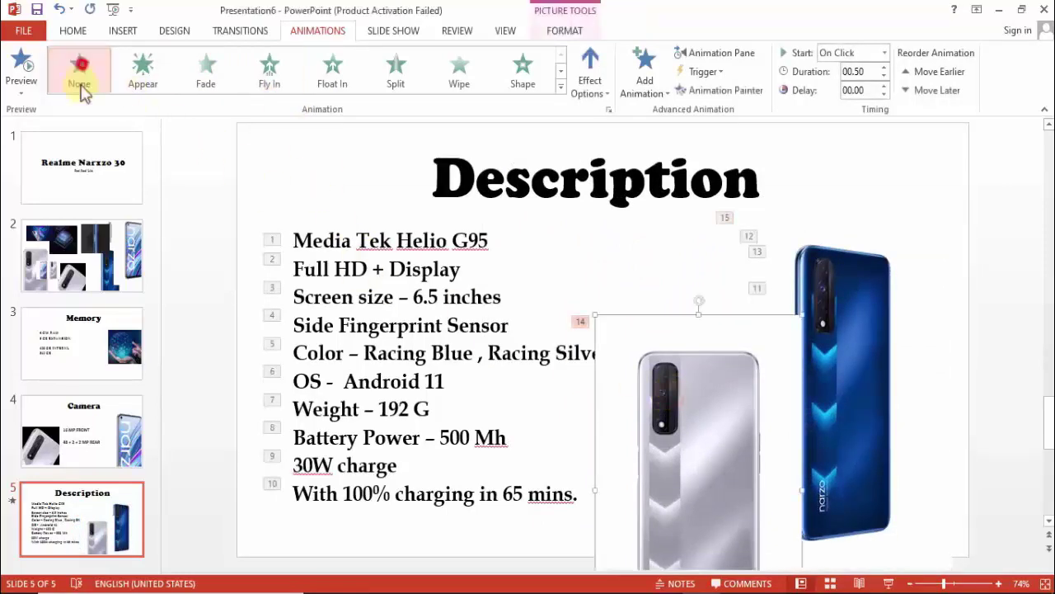
scroll(795, 304, "down", 2)
left_click(863, 216)
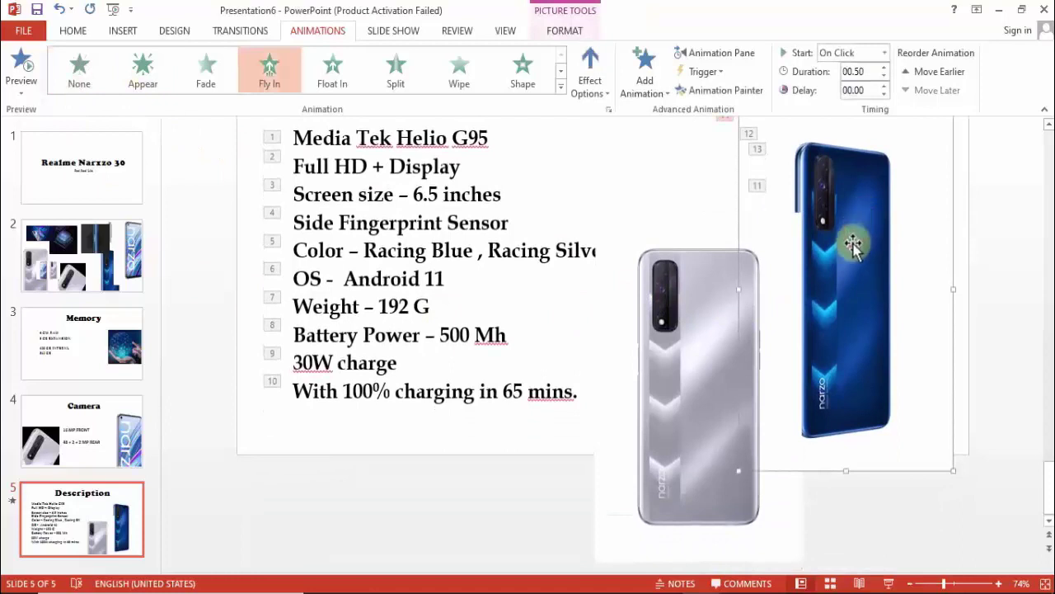
left_click(261, 78)
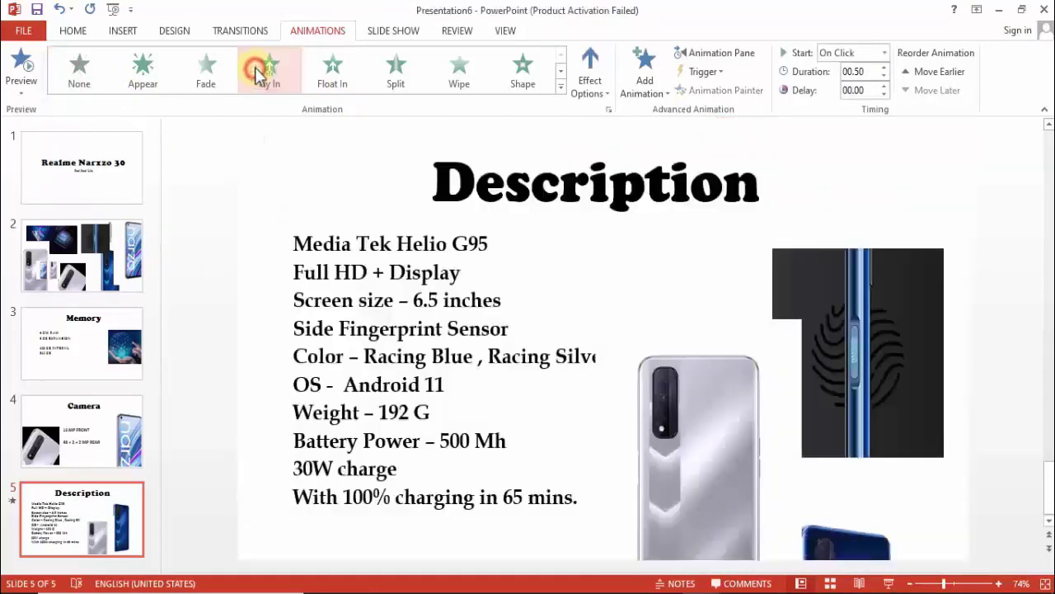
left_click(591, 83)
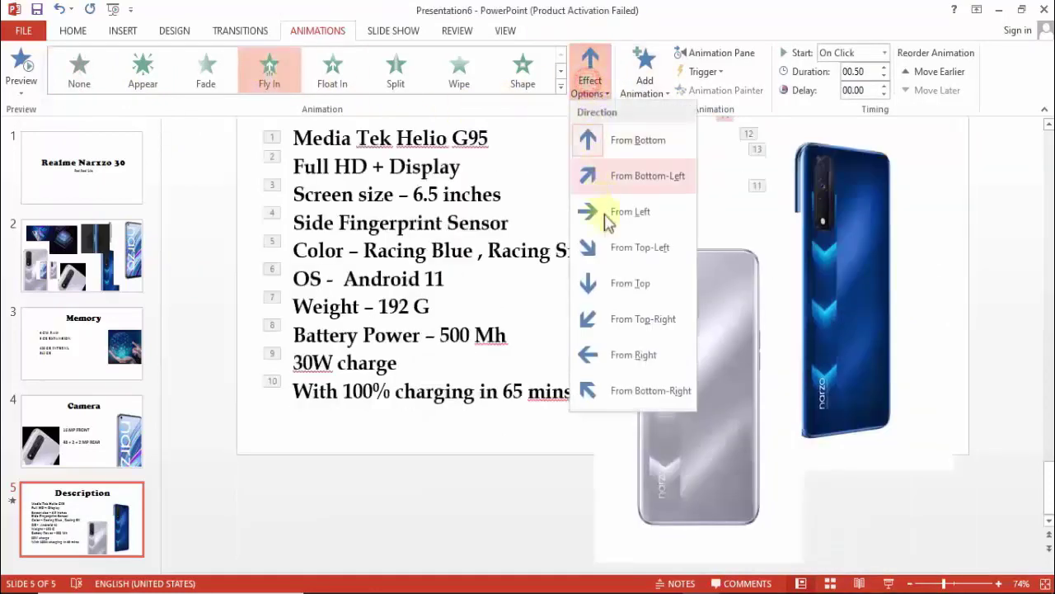
left_click(620, 363)
Step: Make the silver phone photo fly in from the right as well
scroll(698, 402, "down", 2)
mouse_move(687, 392)
left_mouse_down()
mouse_move(803, 294)
mouse_move(783, 285)
left_mouse_up()
scroll(517, 241, "up", 2)
left_click(269, 70)
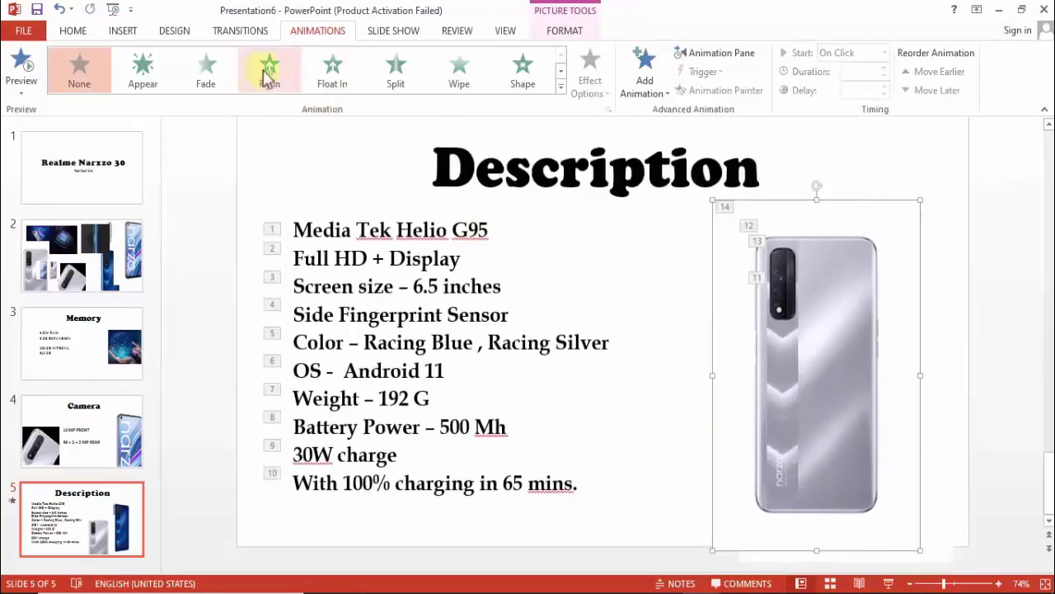
left_click(590, 79)
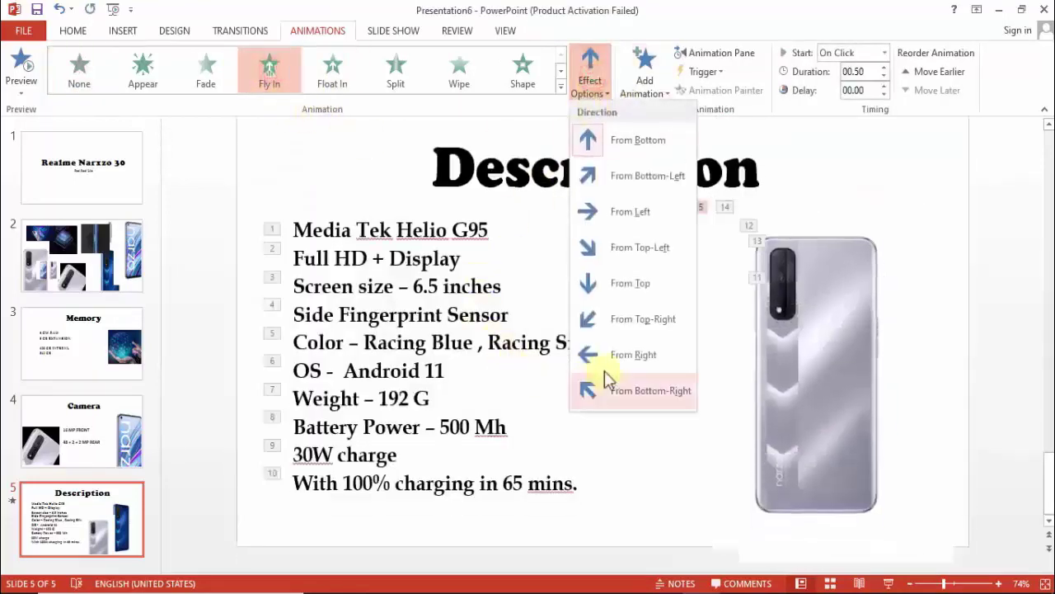
left_click(626, 354)
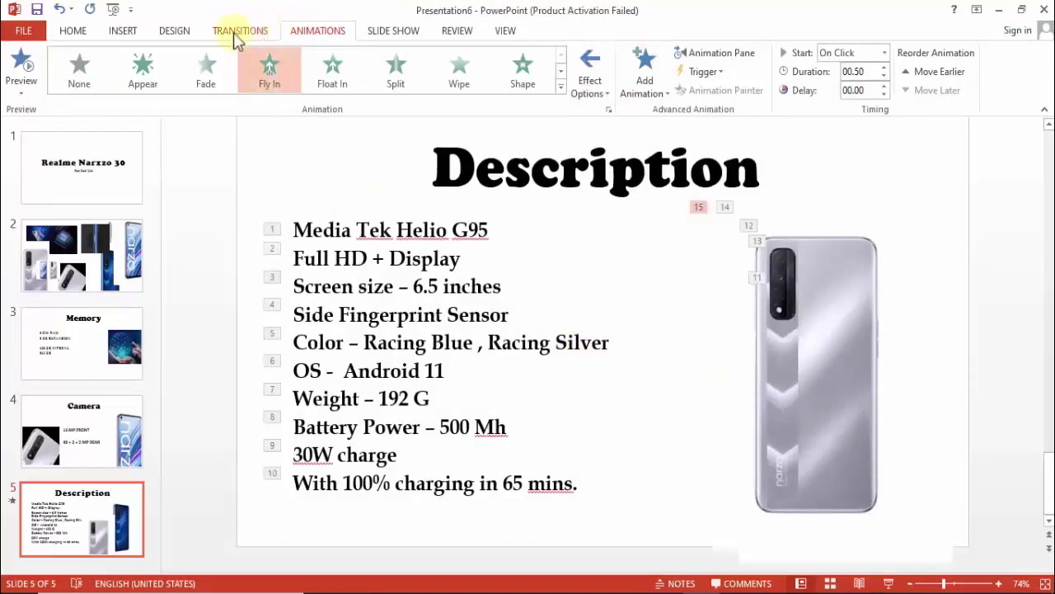
Step: Apply the Uncover transition to the title, collage, Camera and Description slides
left_click(107, 173)
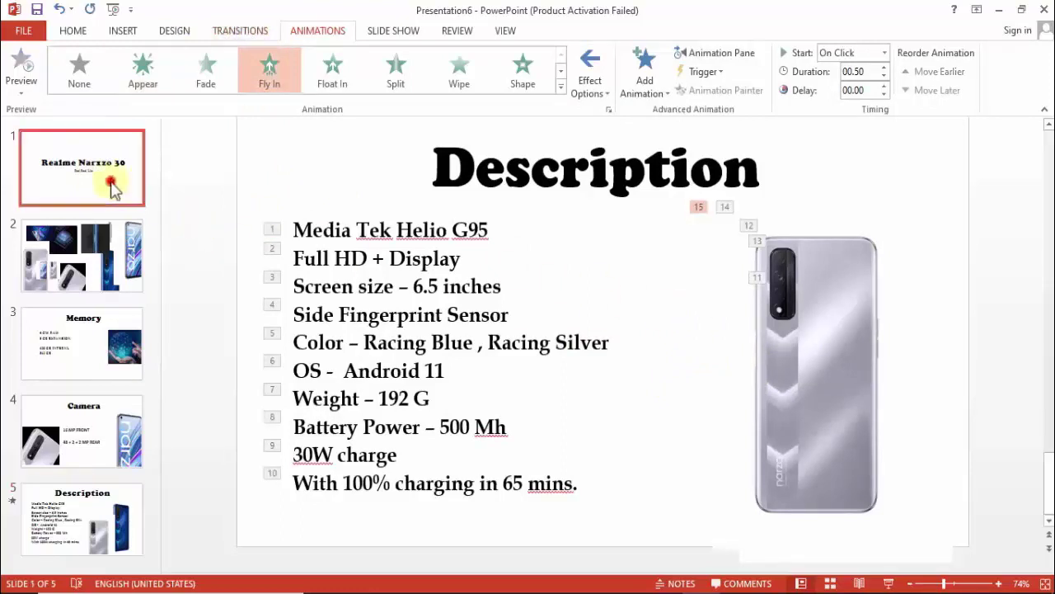
left_click(246, 30)
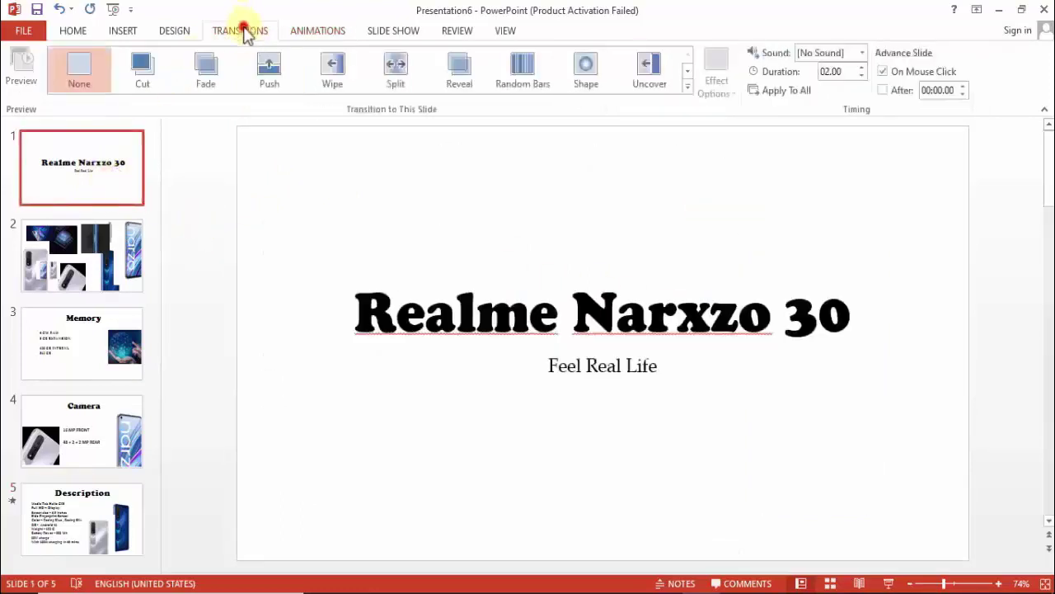
left_click(663, 75)
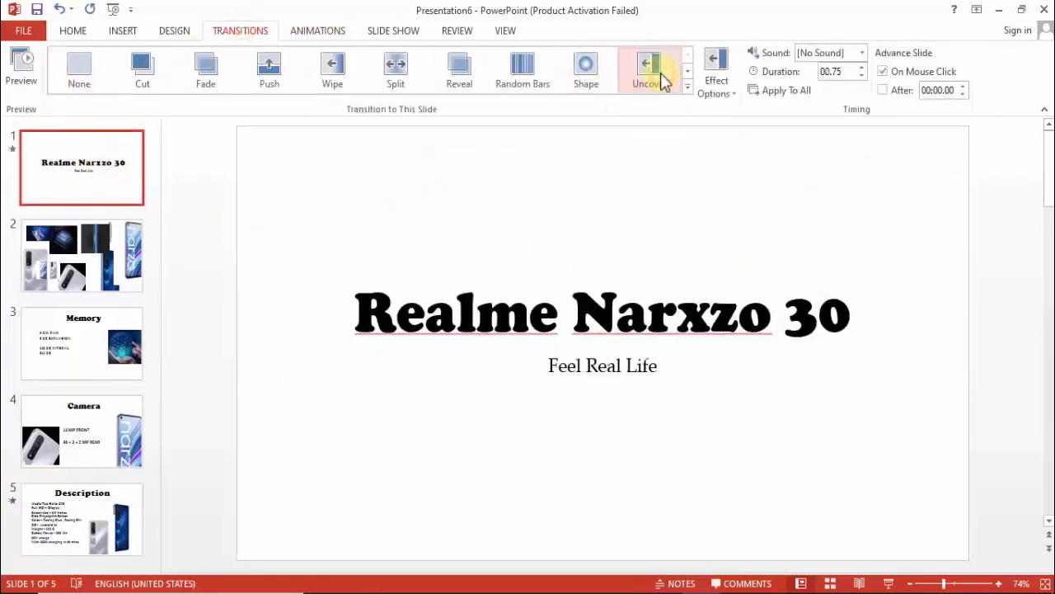
left_click(74, 251)
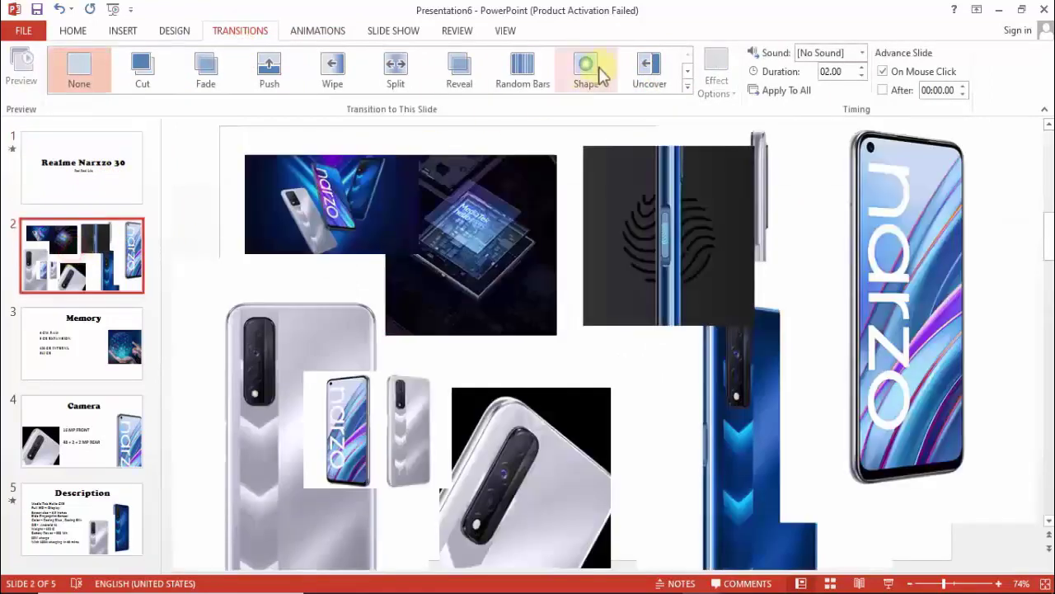
left_click(643, 75)
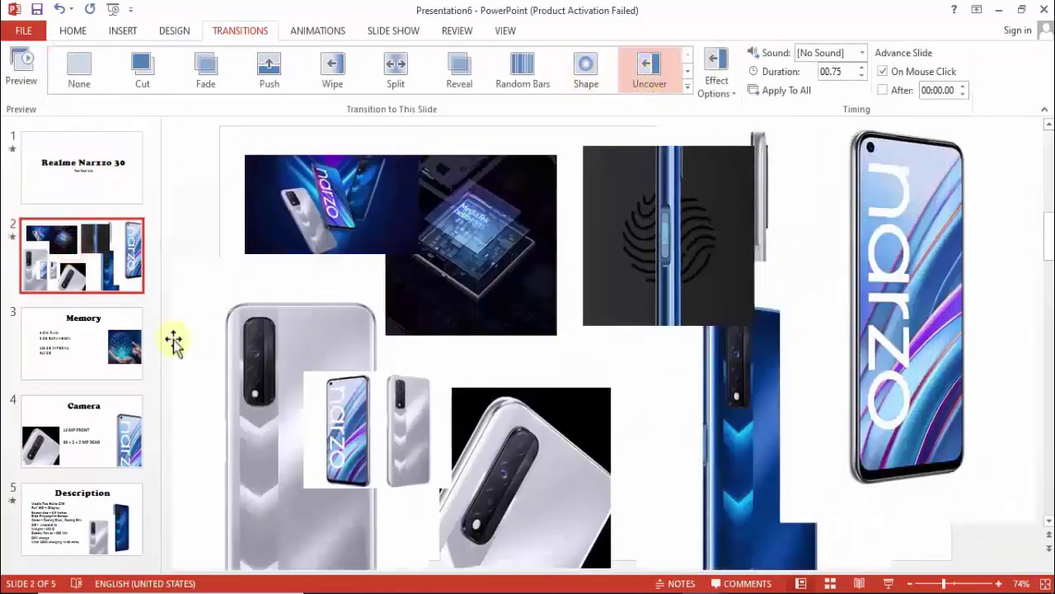
left_click(124, 351)
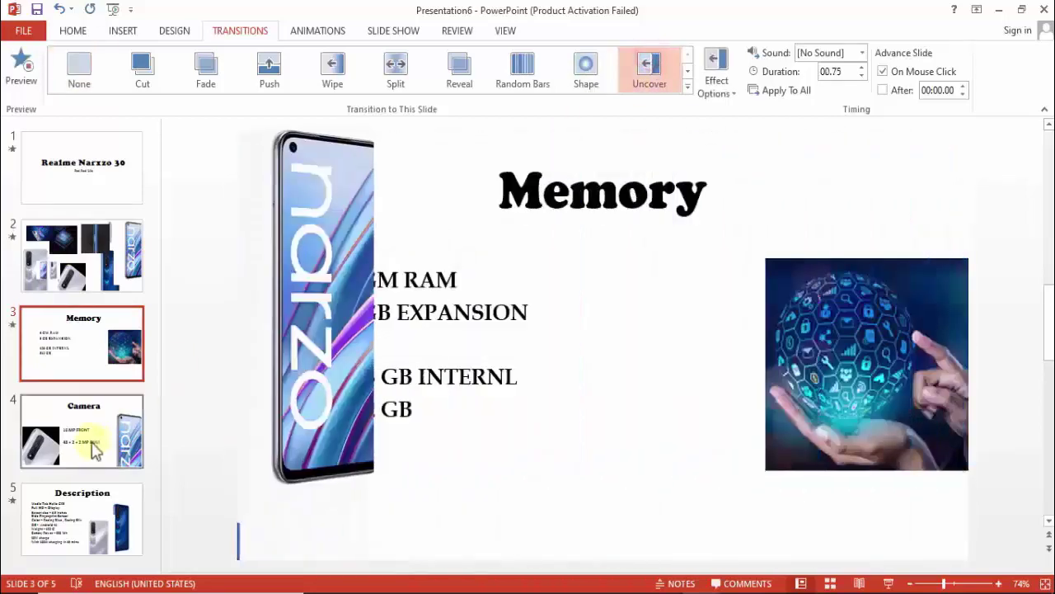
left_click(89, 446)
left_click(650, 70)
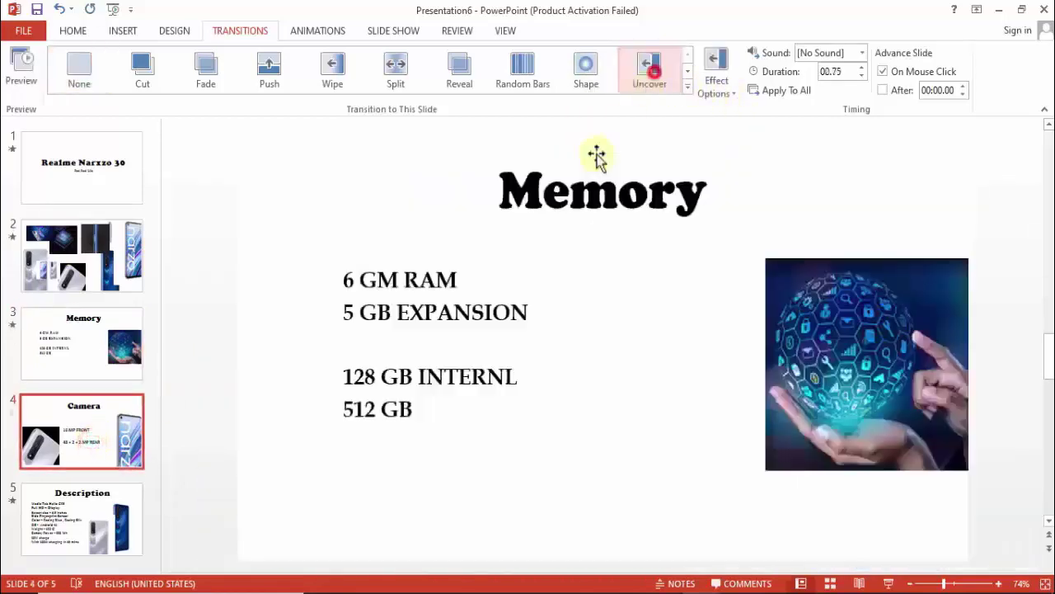
left_click(106, 502)
left_click(648, 71)
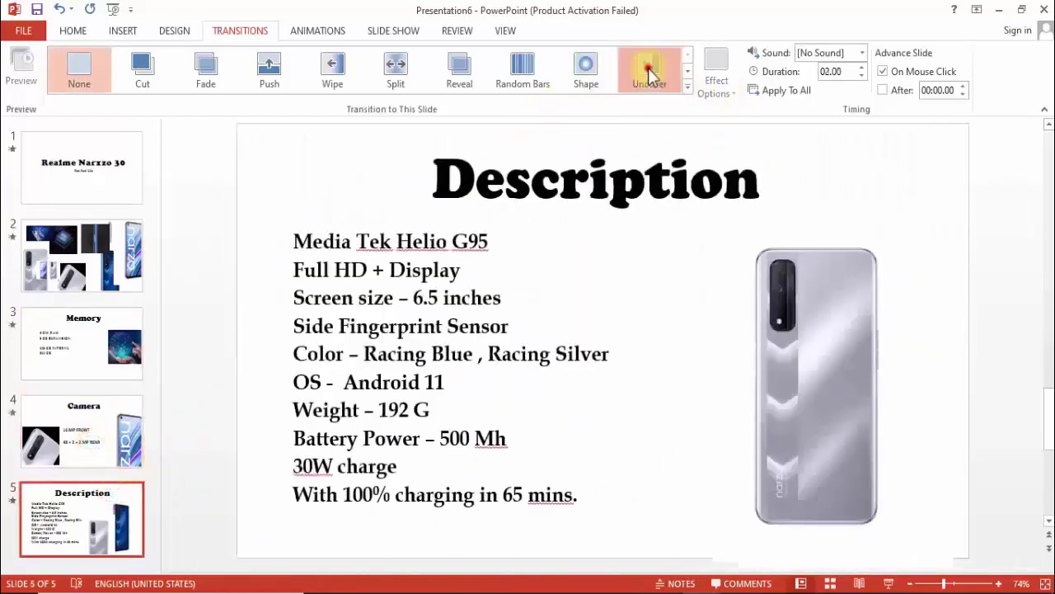
Step: Move to the Memory slide and select its body text box
left_click(103, 175)
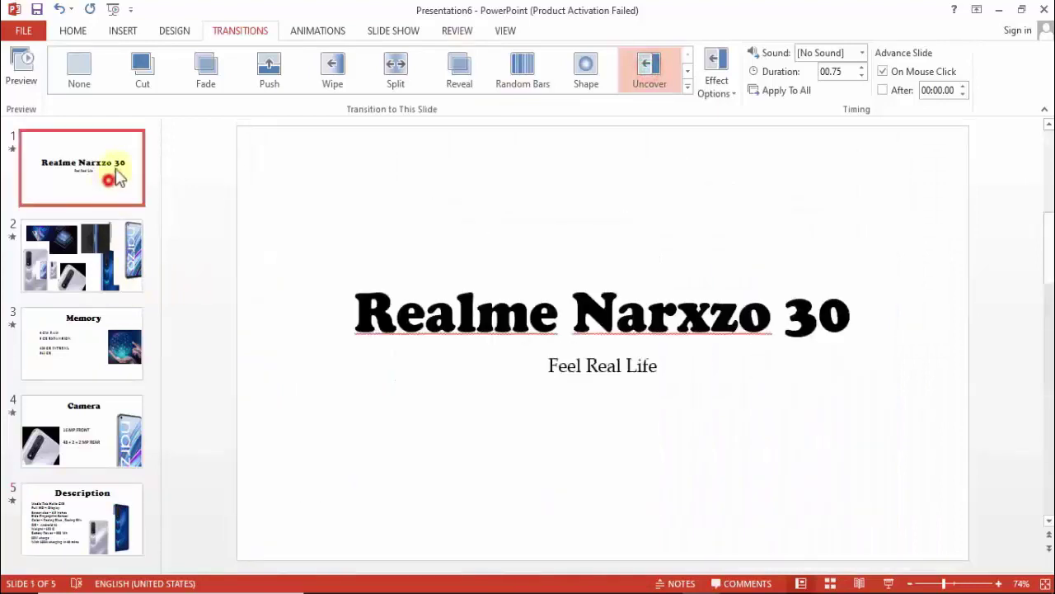
left_click(92, 330)
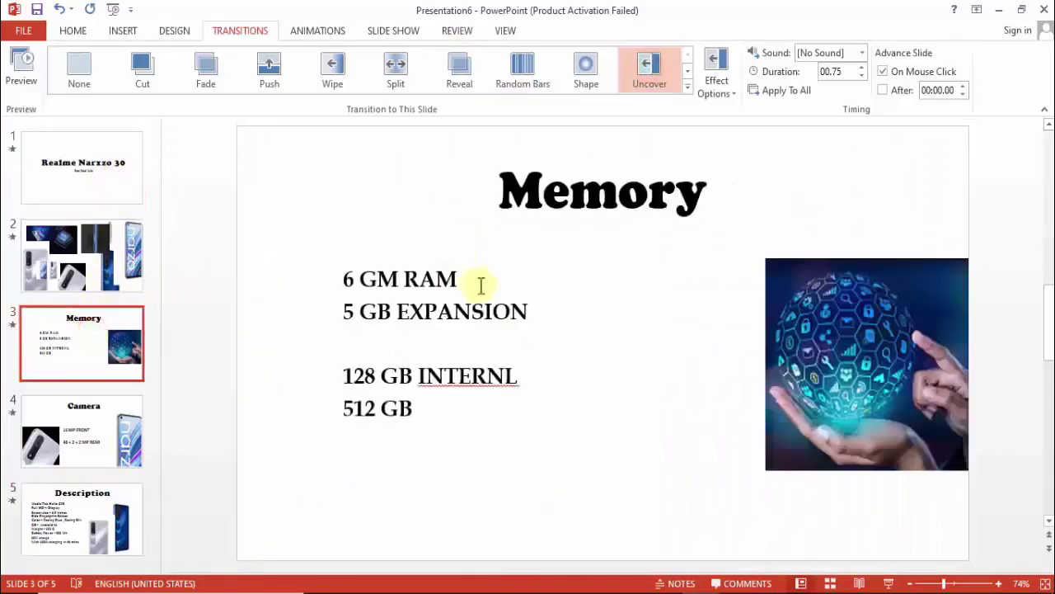
left_click(404, 314)
Step: Give the Memory slide's bullet list a Fly In animation from the left
left_click_drag(458, 426, 341, 278)
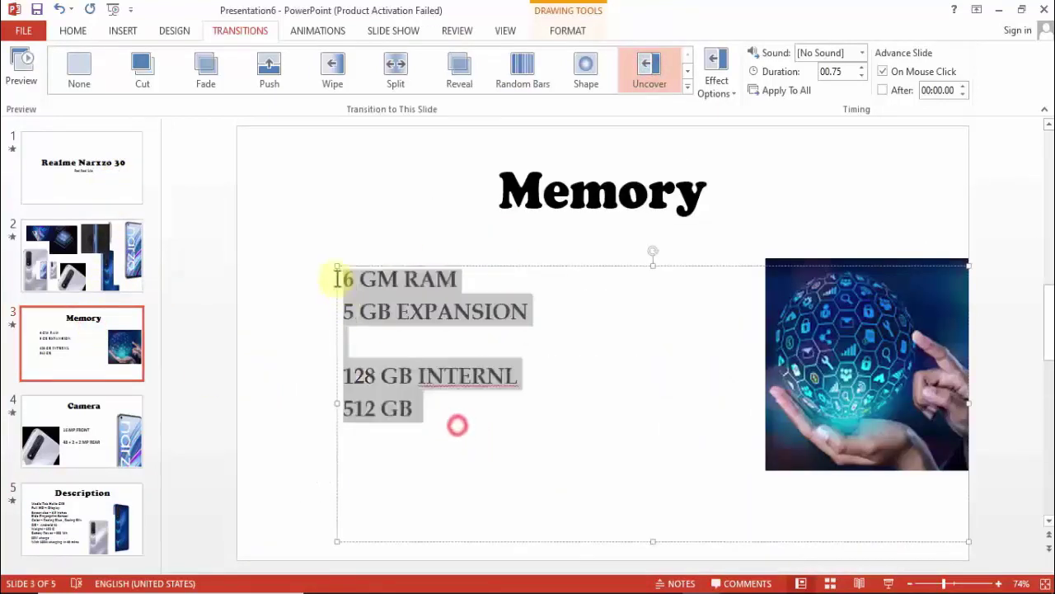
left_click(495, 317)
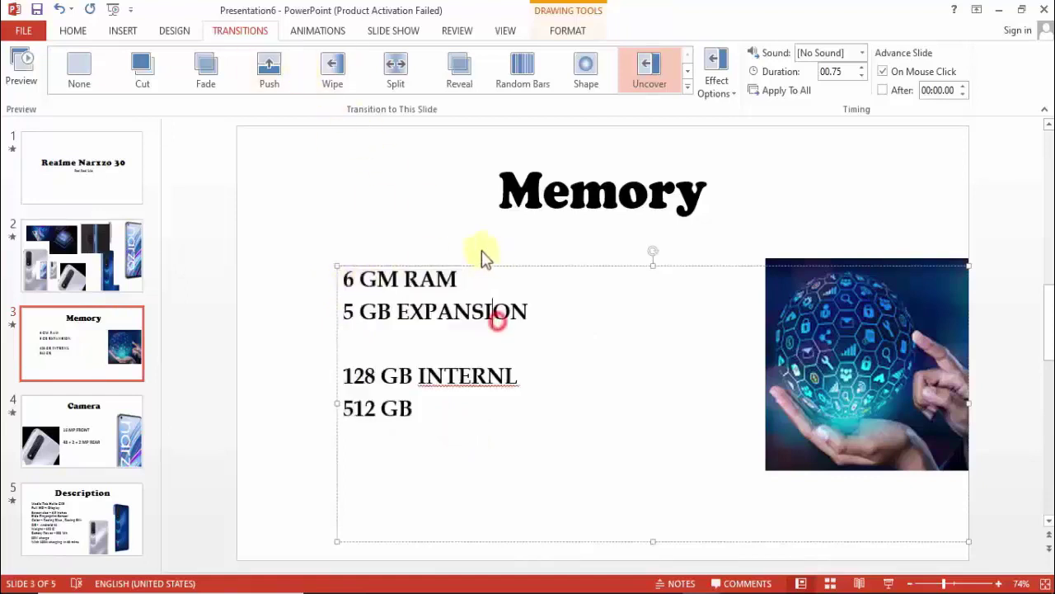
left_click(337, 29)
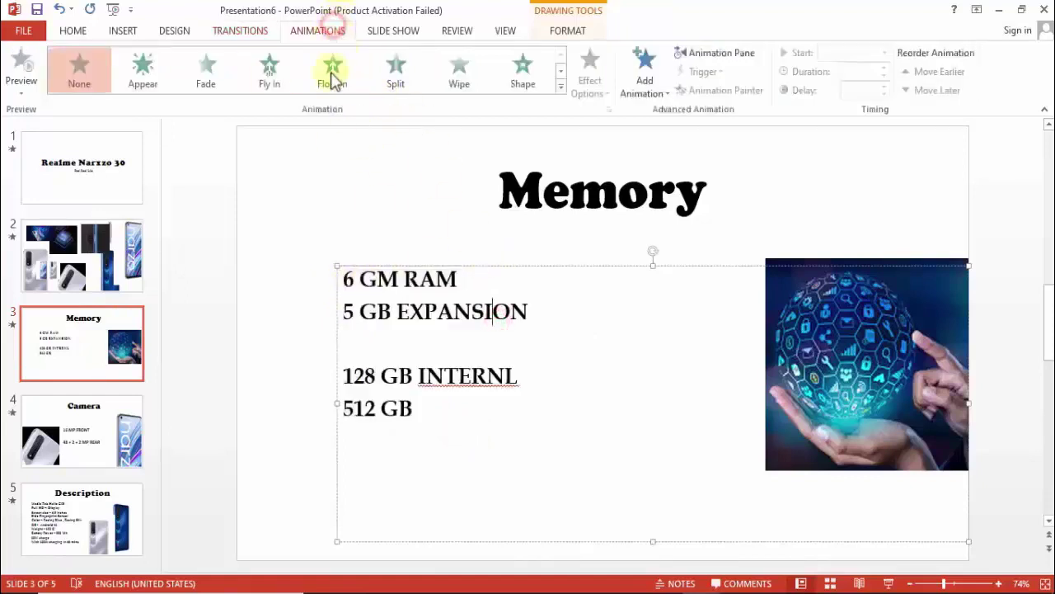
left_click(270, 69)
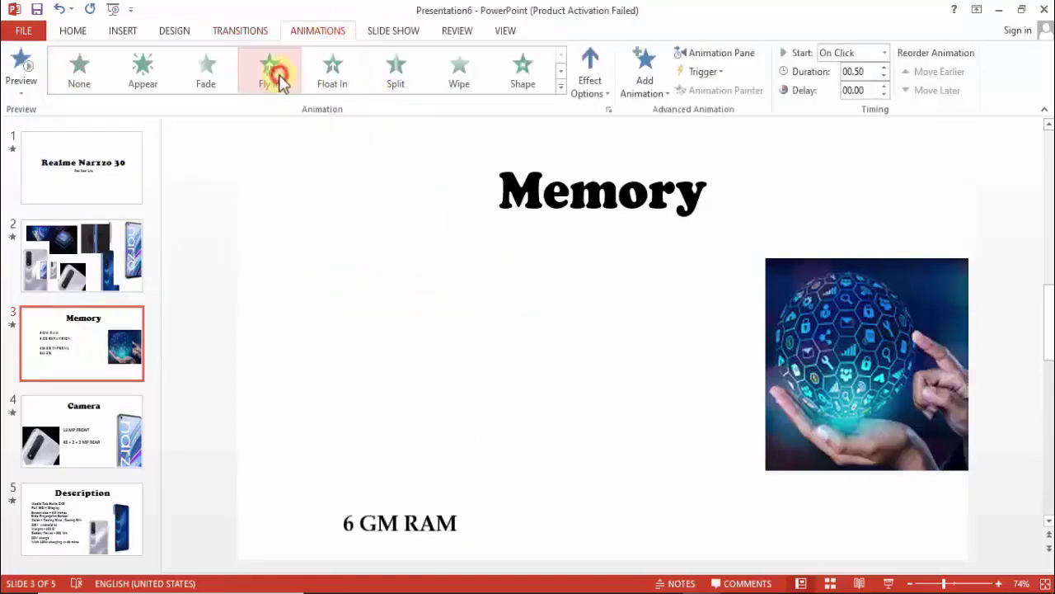
left_click(598, 86)
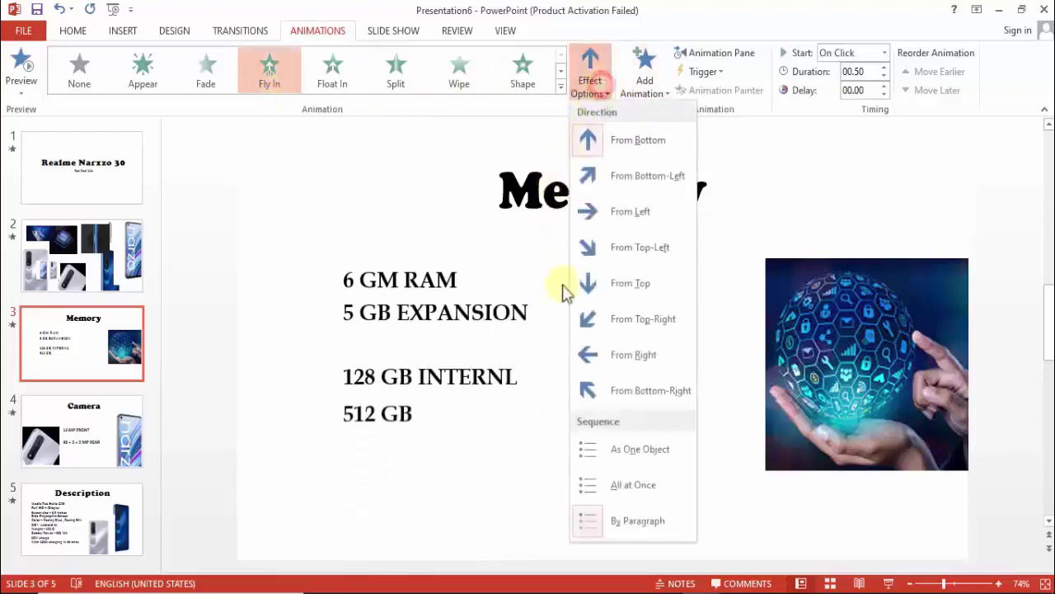
left_click(620, 213)
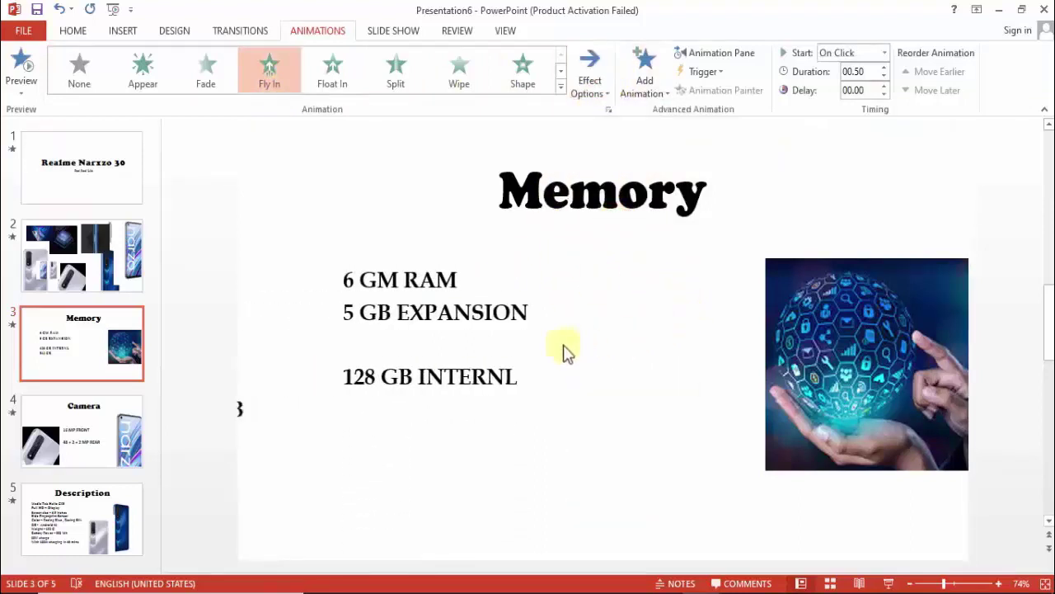
Step: Enlarge the Memory bullet text one size, then go to the Camera slide
left_click(476, 429)
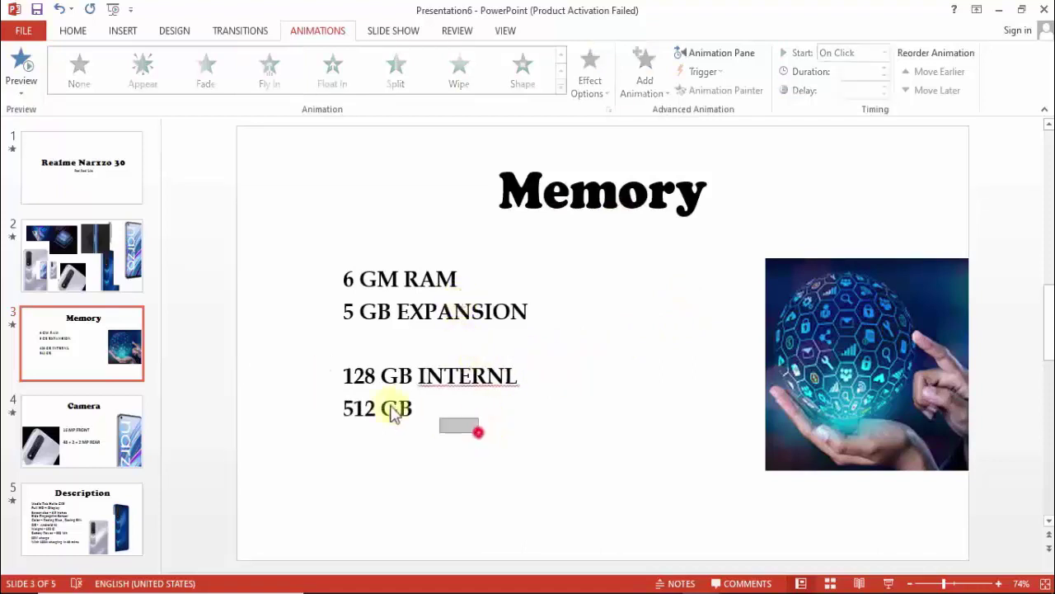
left_click(349, 371)
left_click(415, 408)
left_click_drag(428, 409, 312, 269)
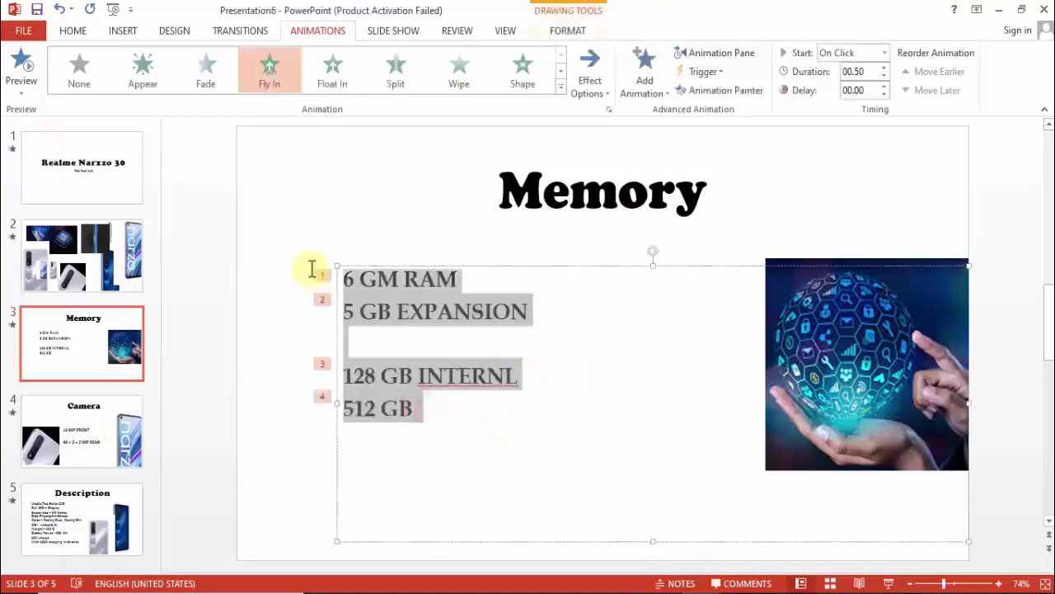
key("ctrl+shift+period")
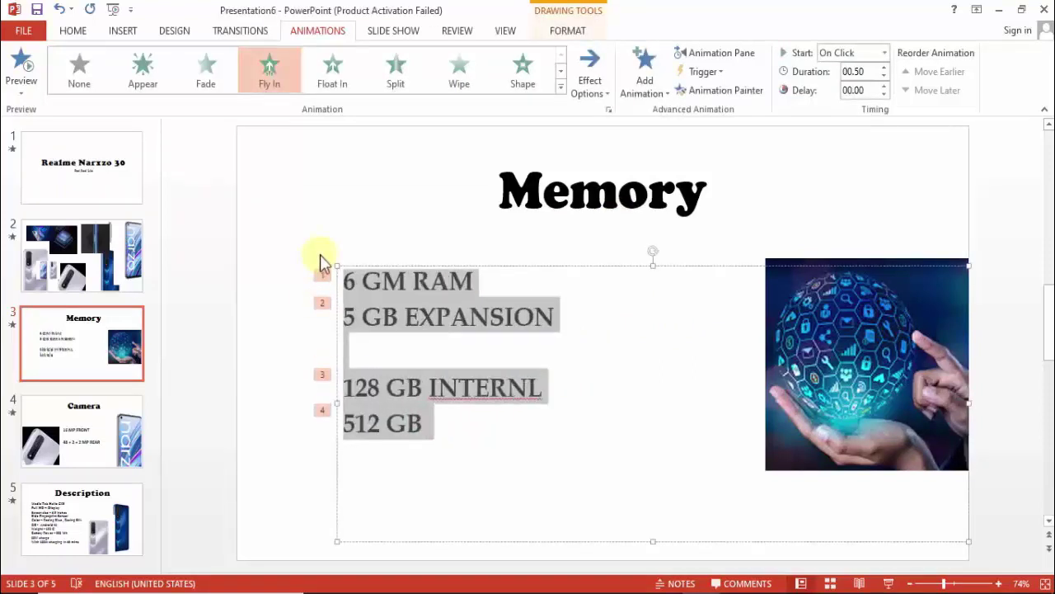
key("ctrl+shift+comma")
key("ctrl+shift+period")
key("ctrl+shift+period")
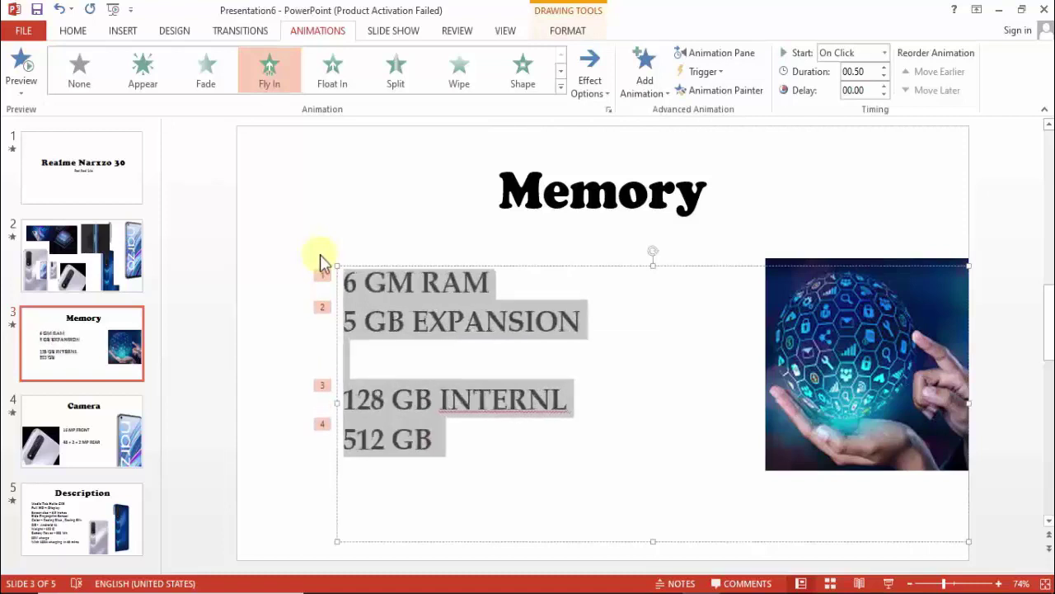
left_click(74, 464)
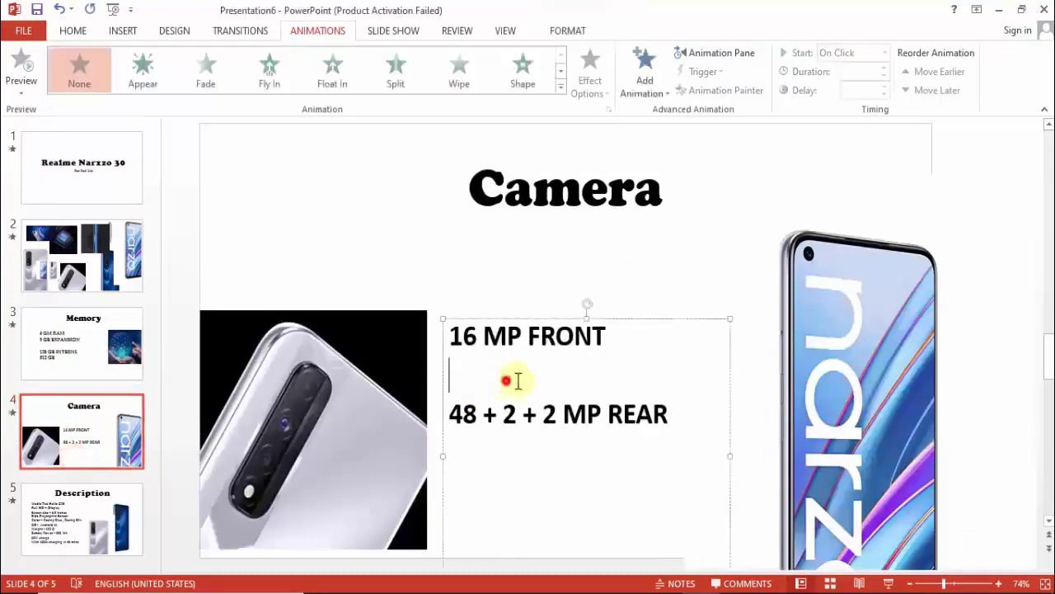
Step: Enlarge the camera spec text, nudge its box up, and give it a Fly In animation
left_click_drag(502, 378, 673, 418)
left_click_drag(422, 329, 429, 320)
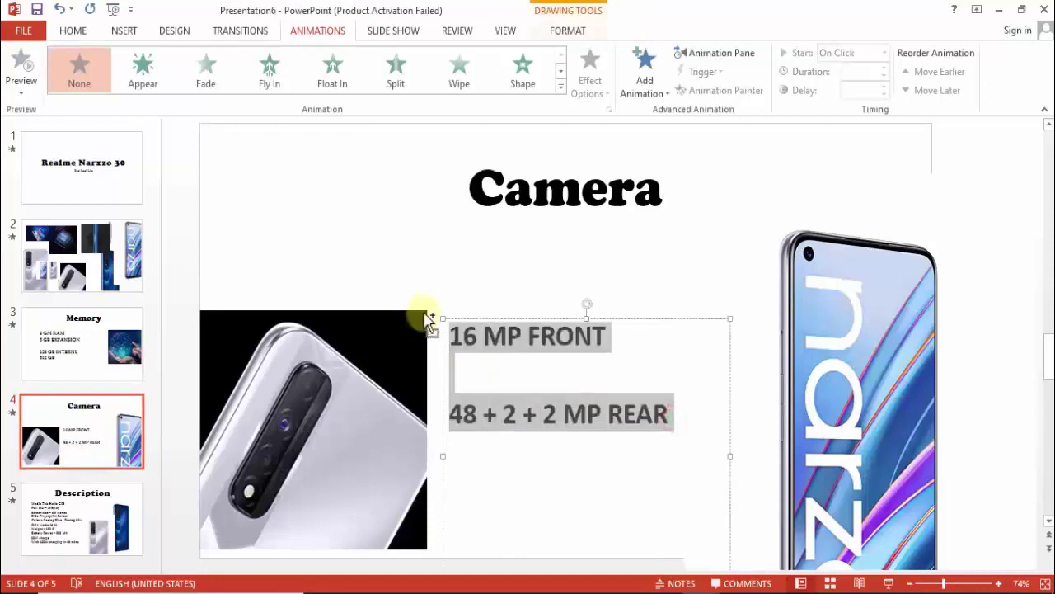
key("ctrl+shift+period")
left_click(500, 401)
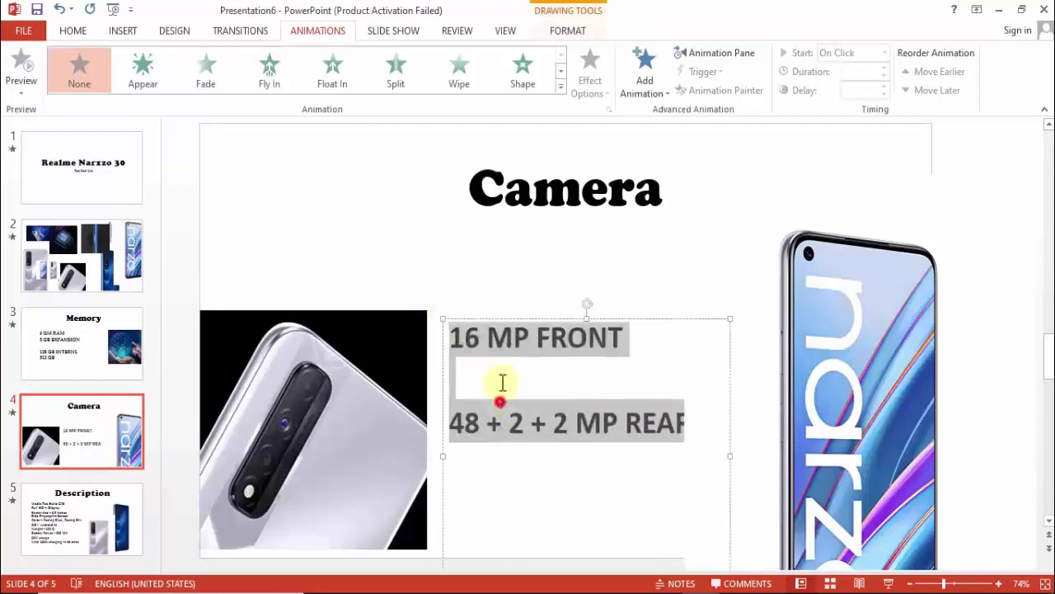
left_click_drag(517, 316, 512, 298)
left_click(483, 365)
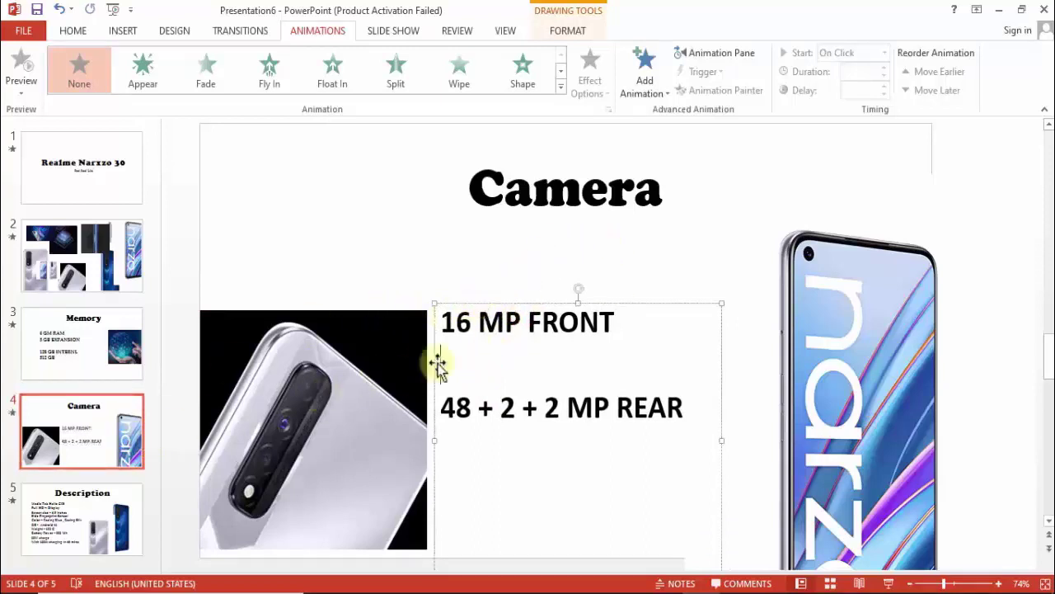
left_click(271, 73)
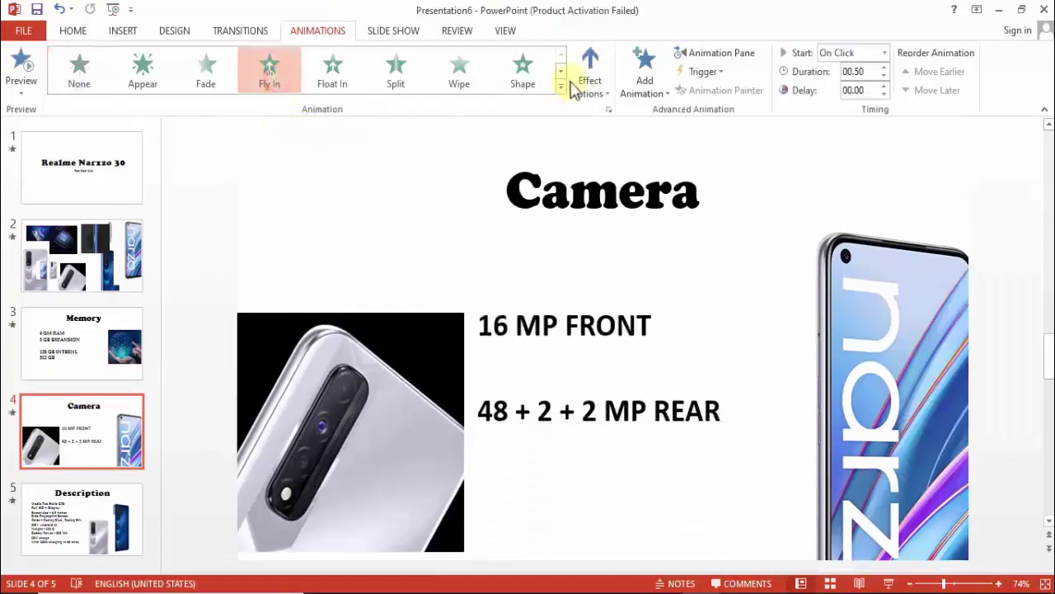
Step: Give the right Narzo phone picture and the left rear-camera picture Fly In animations
left_click(323, 345)
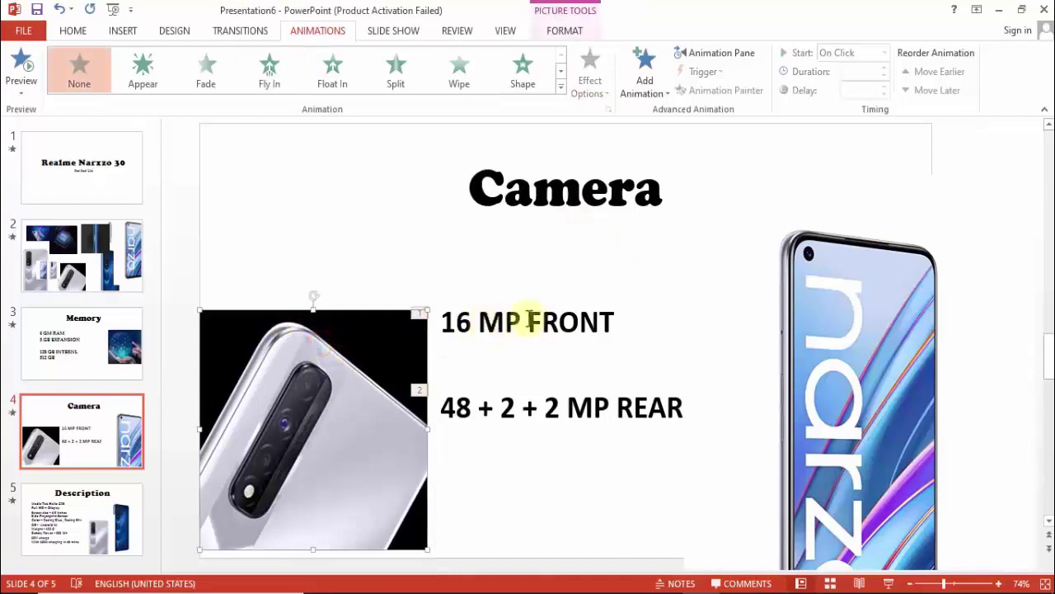
left_click(878, 297)
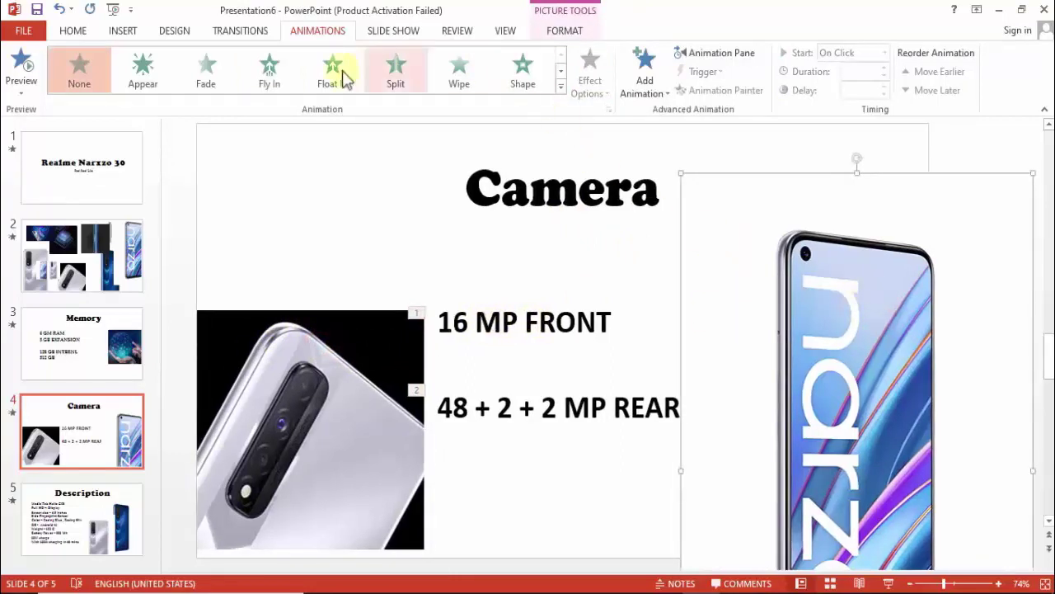
left_click(270, 70)
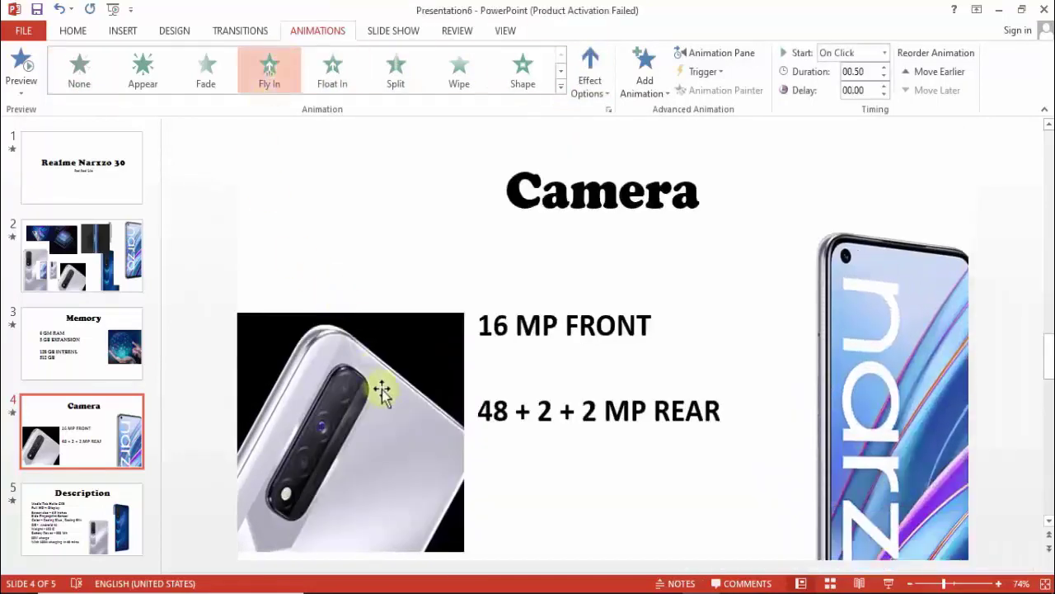
double_click(348, 387)
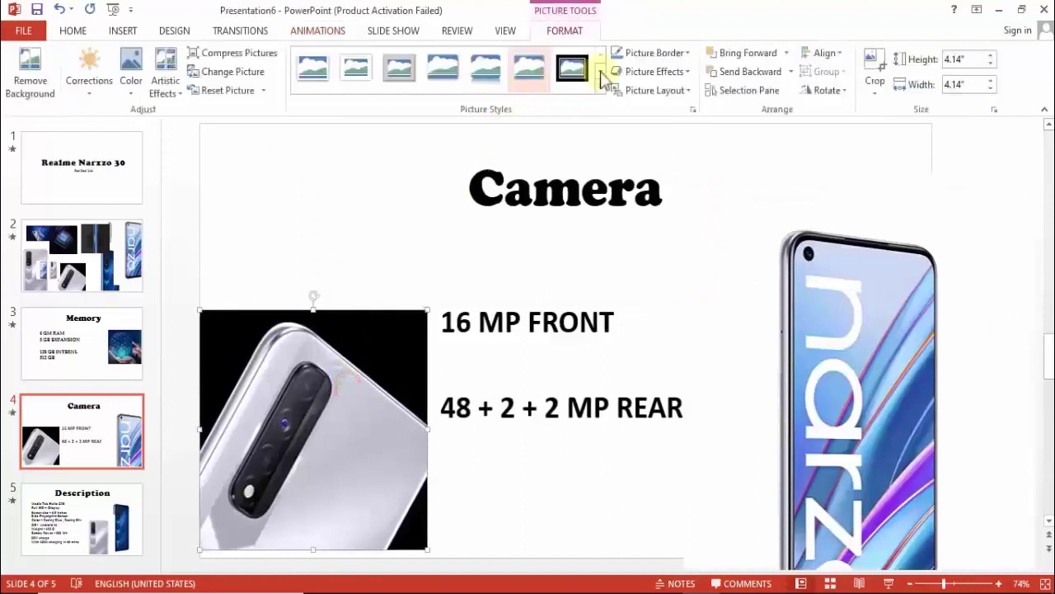
left_click(317, 31)
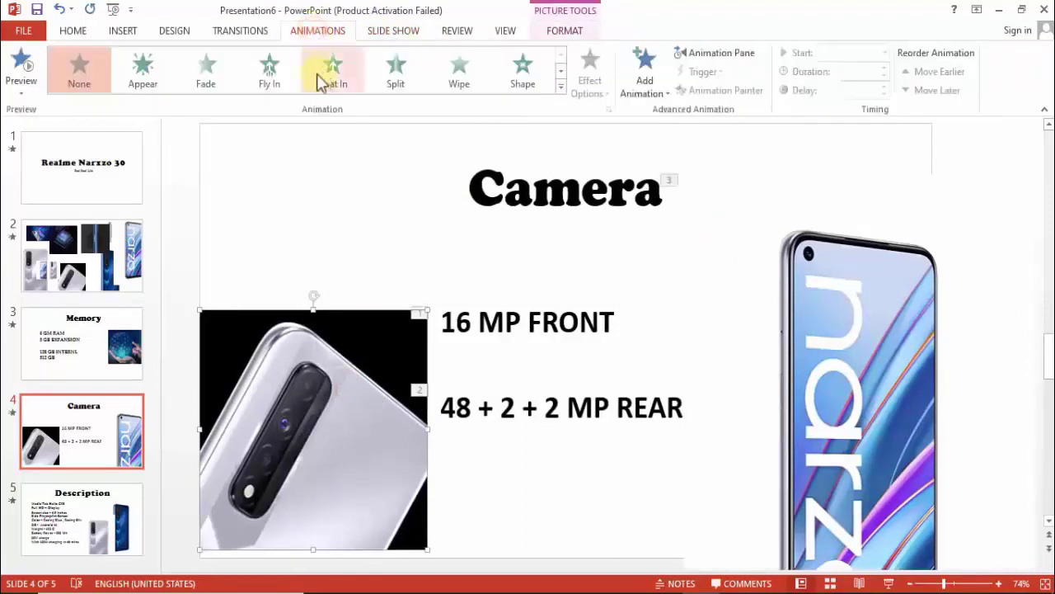
left_click(265, 72)
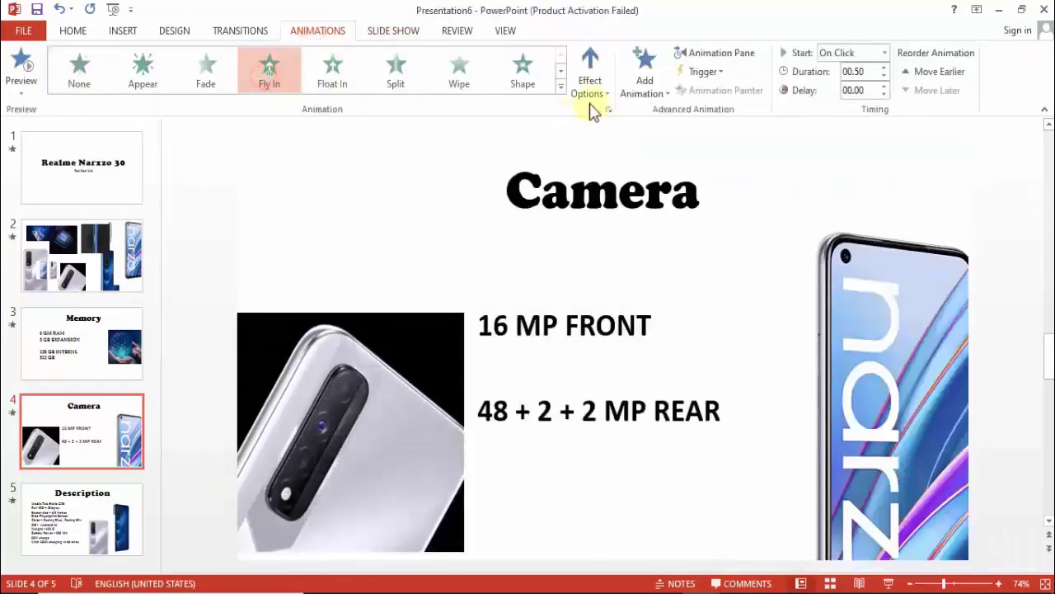
left_click(82, 517)
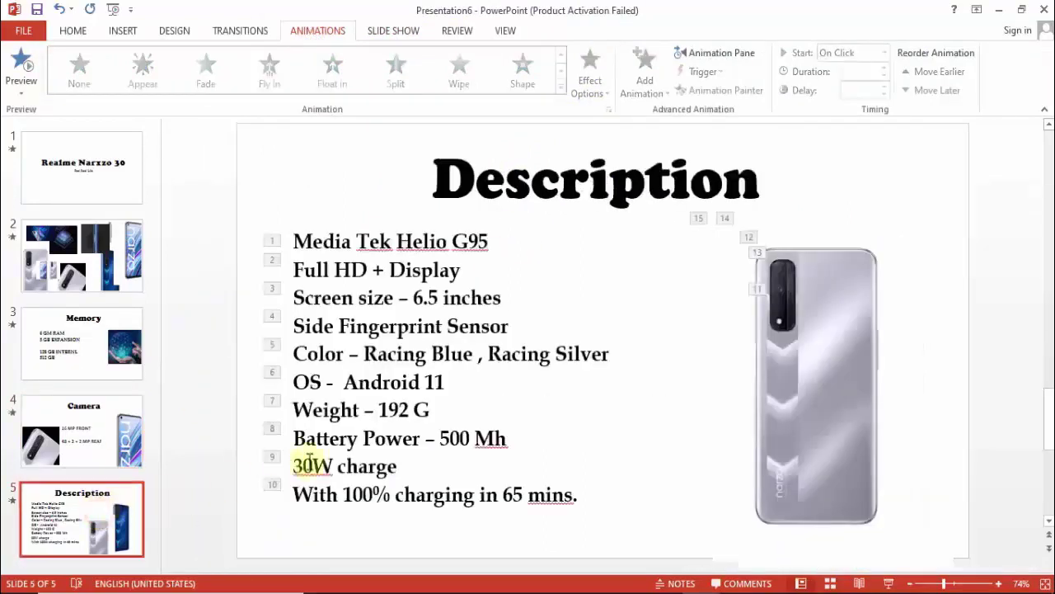
Step: Fix the title to read 'Realme Narzo 30' by deleting the stray x in 'Narxzo'
left_click(120, 185)
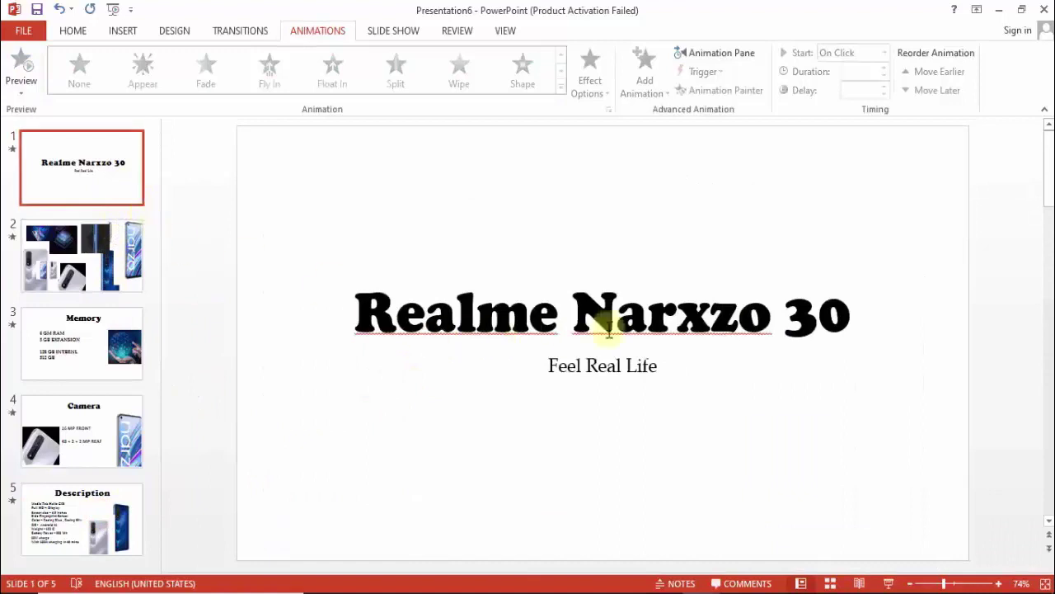
left_click(703, 318)
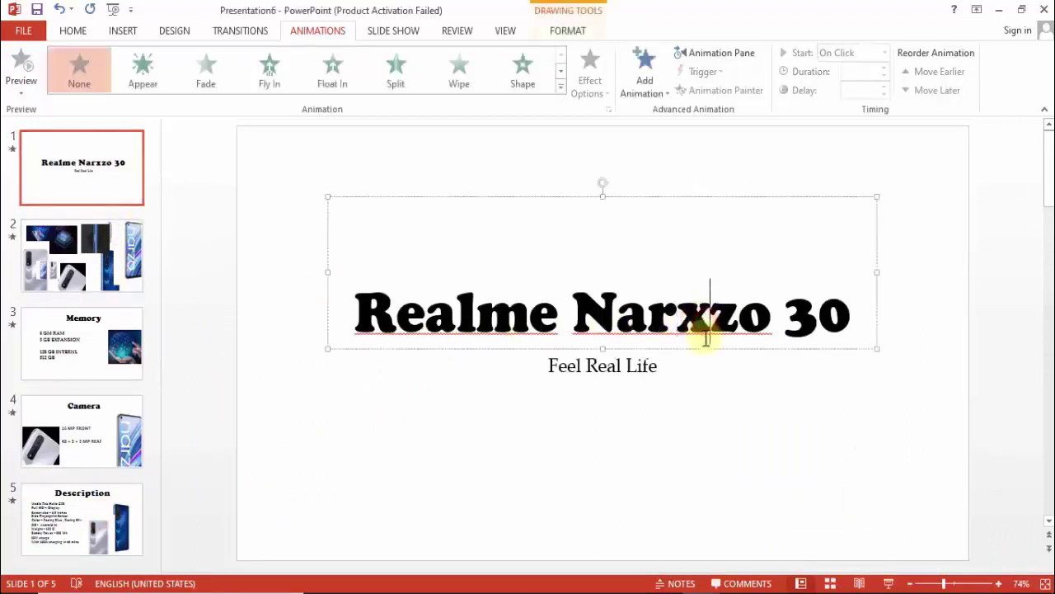
key("BackSpace")
left_click(499, 318)
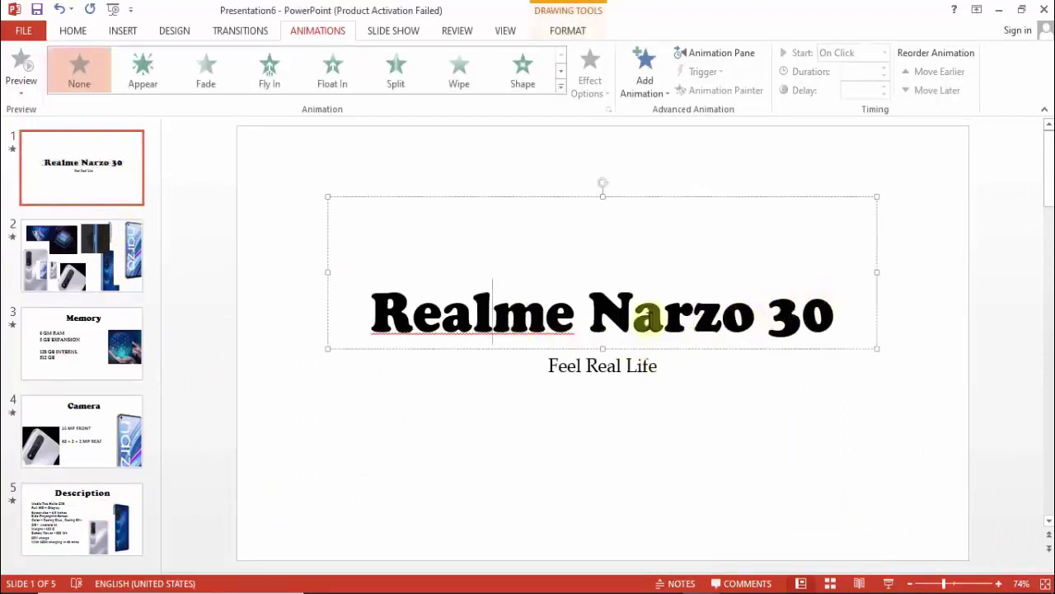
left_click(654, 370)
left_click_drag(657, 371, 547, 388)
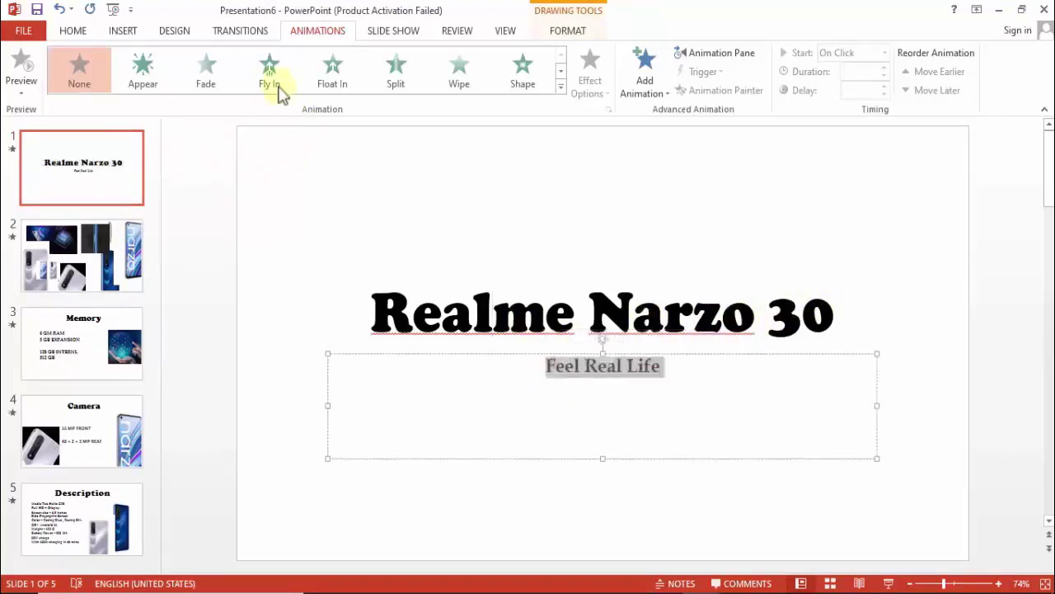
left_click(391, 33)
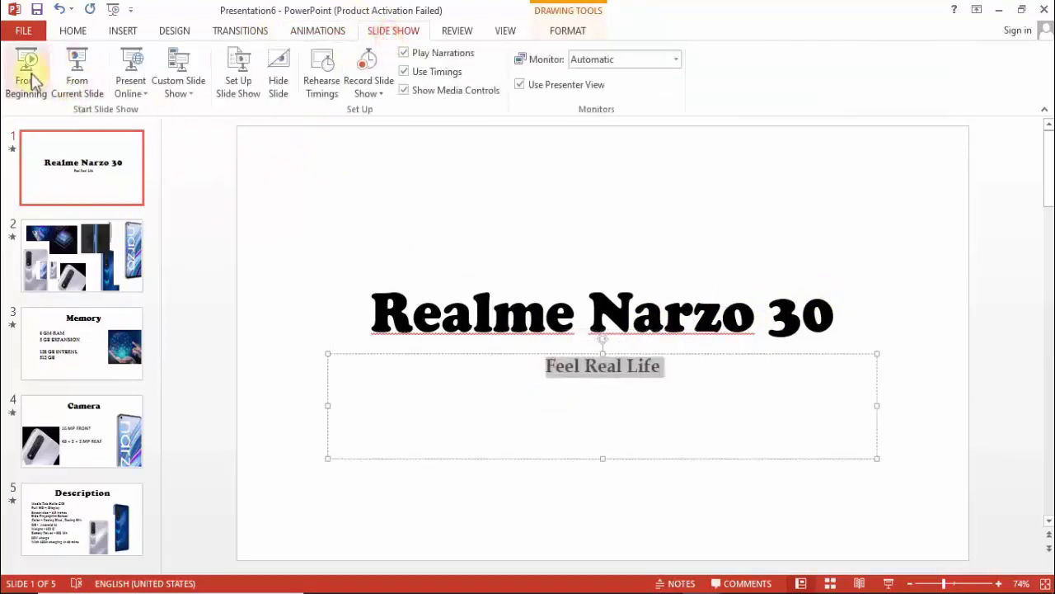
Step: Play the slideshow from the beginning, clicking through the Memory lines and Camera slide fly-ins
left_click(28, 76)
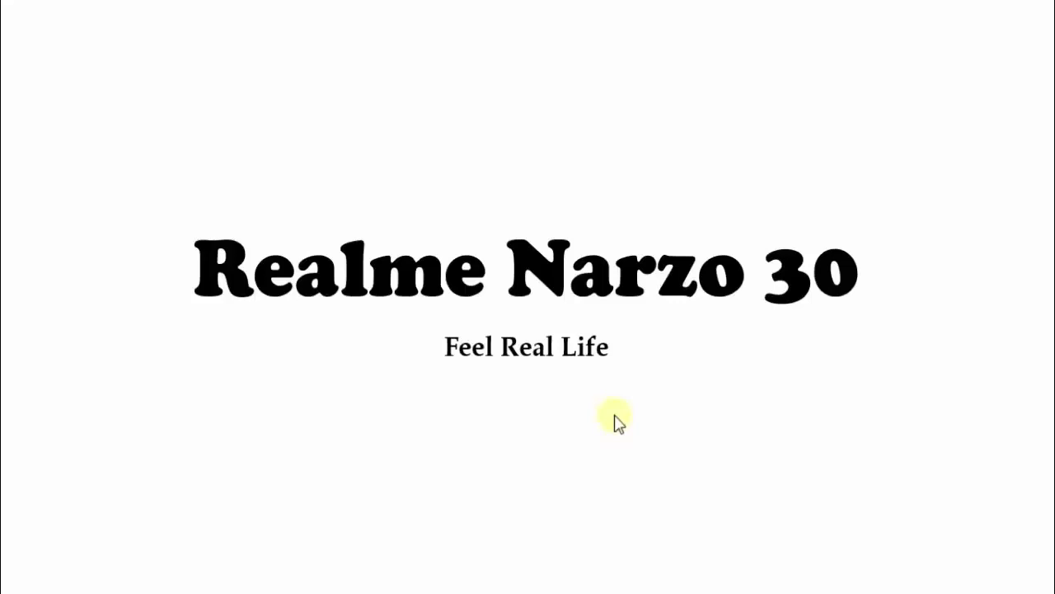
left_click(672, 404)
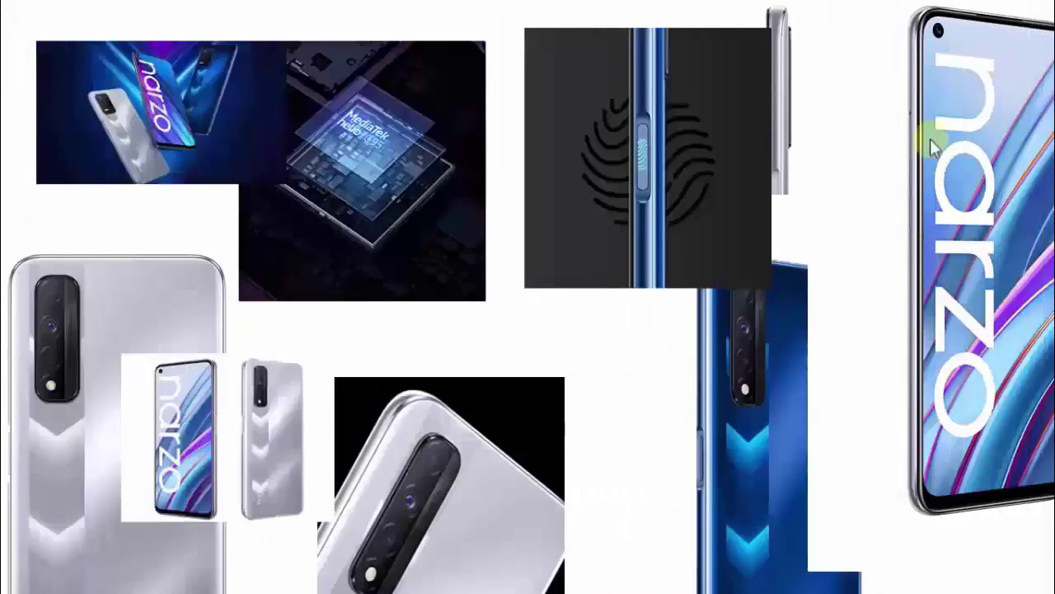
left_click(742, 410)
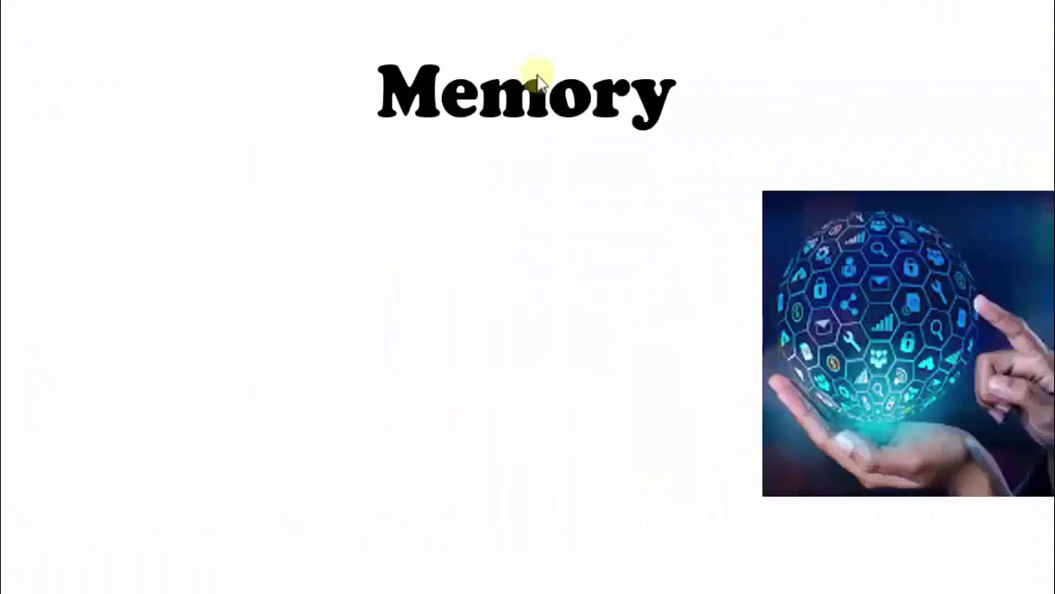
left_click(757, 286)
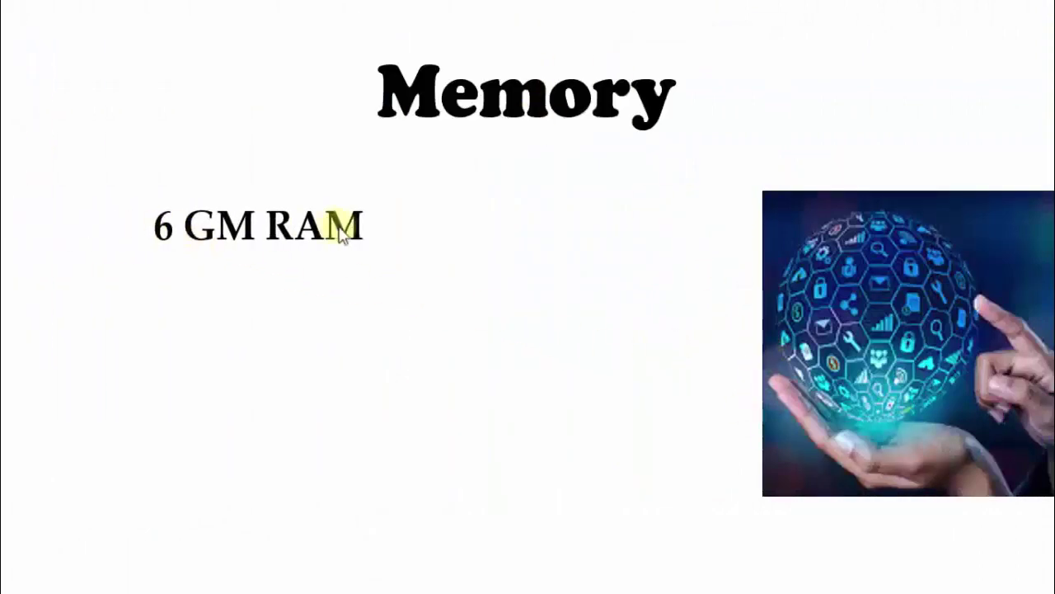
left_click(476, 266)
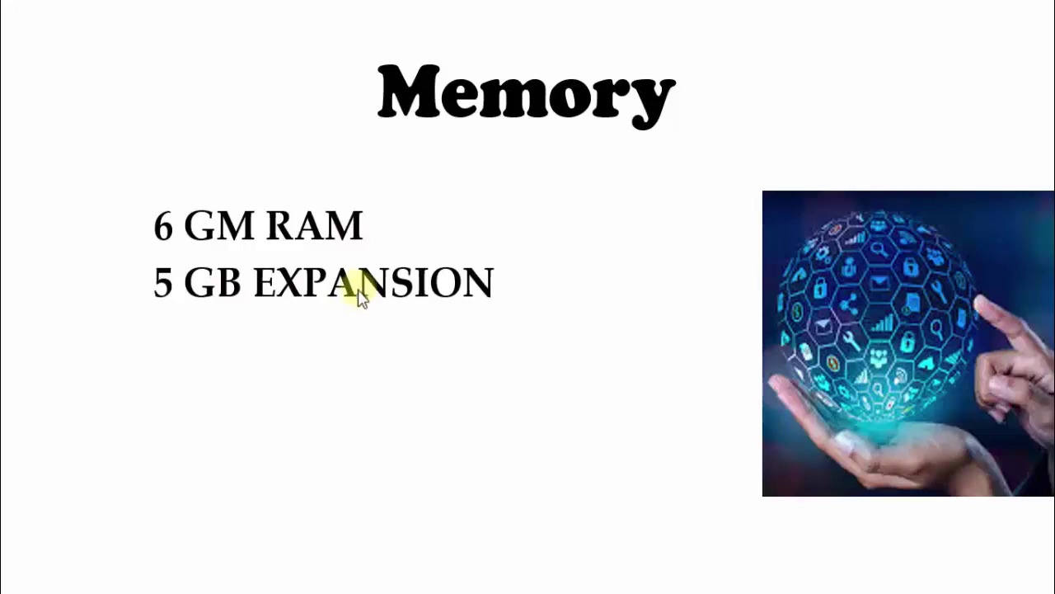
left_click(458, 361)
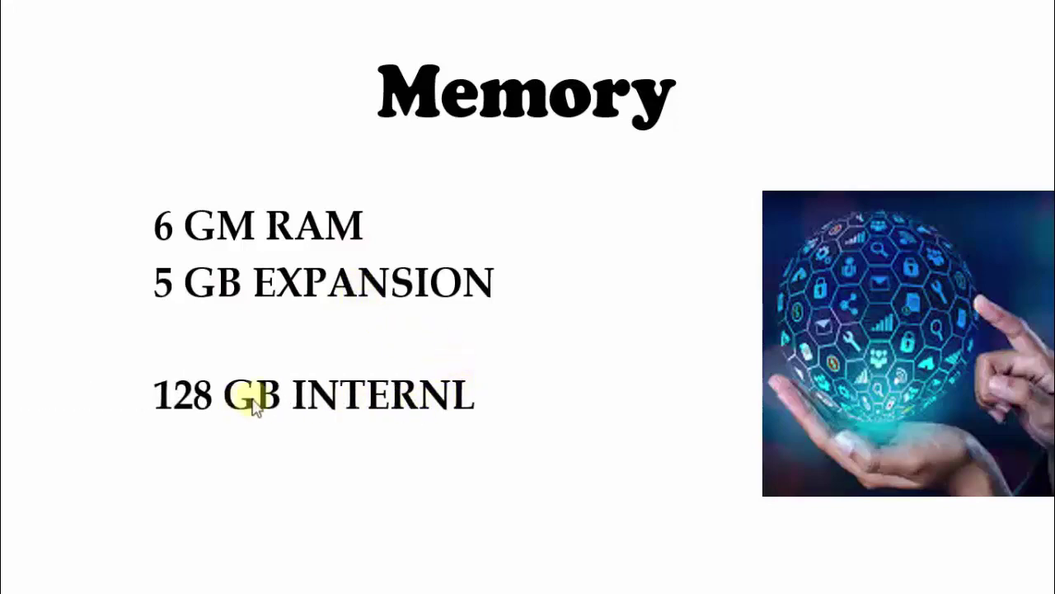
left_click(437, 400)
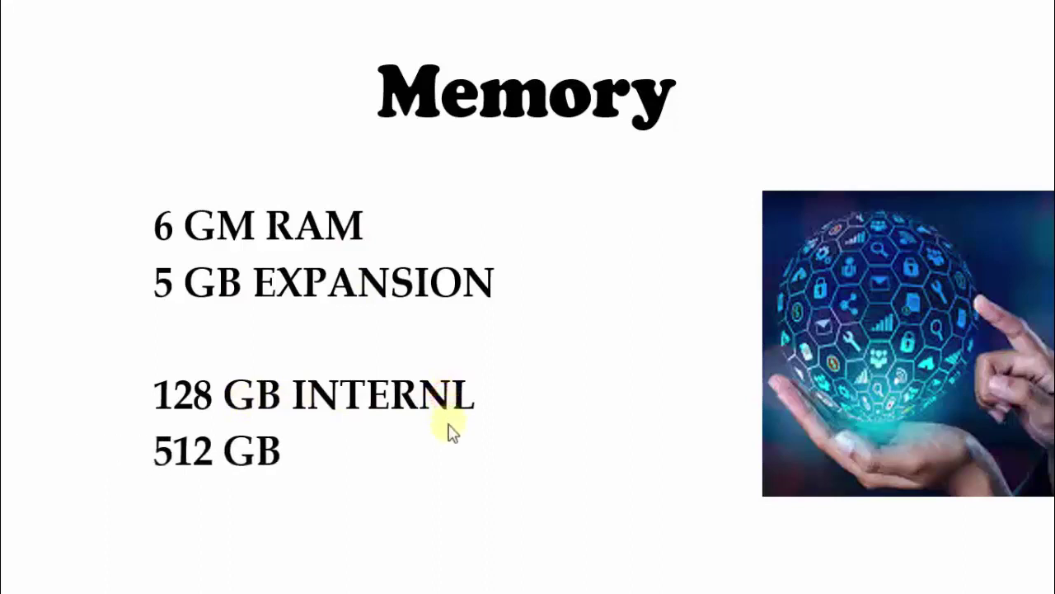
left_click(593, 404)
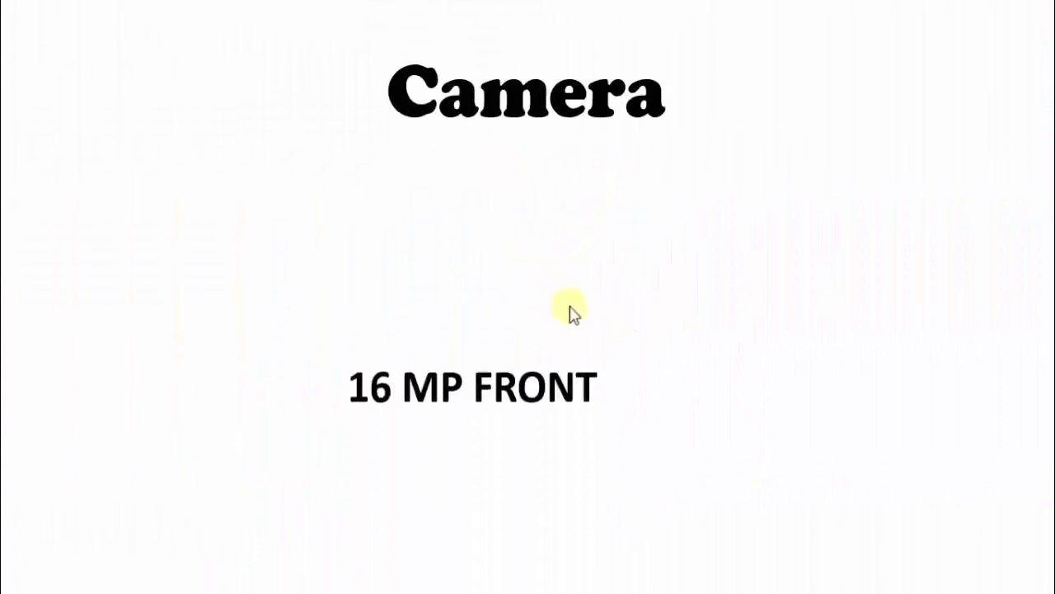
left_click(522, 299)
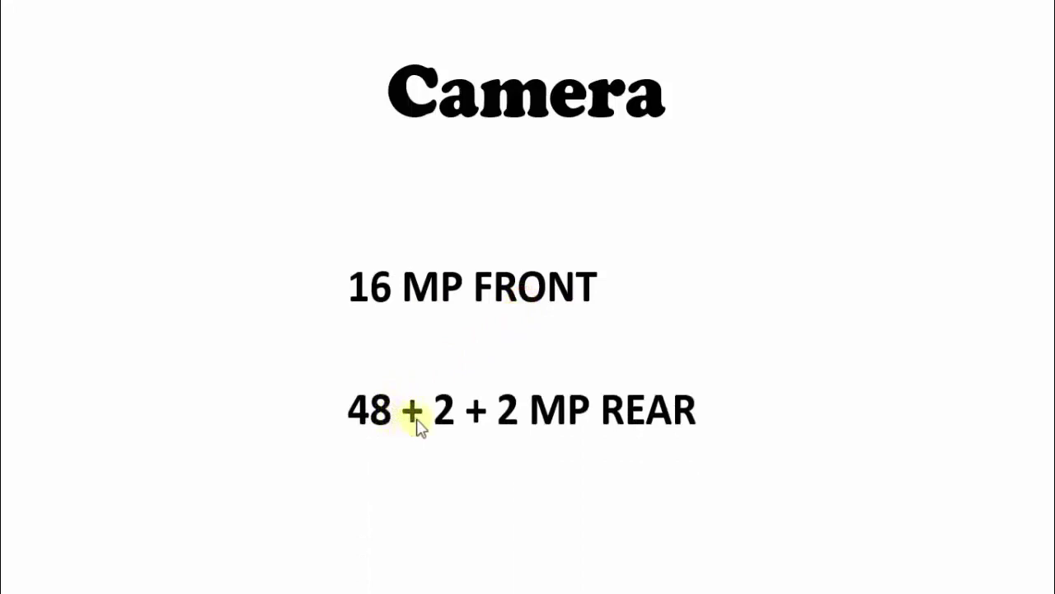
left_click(559, 450)
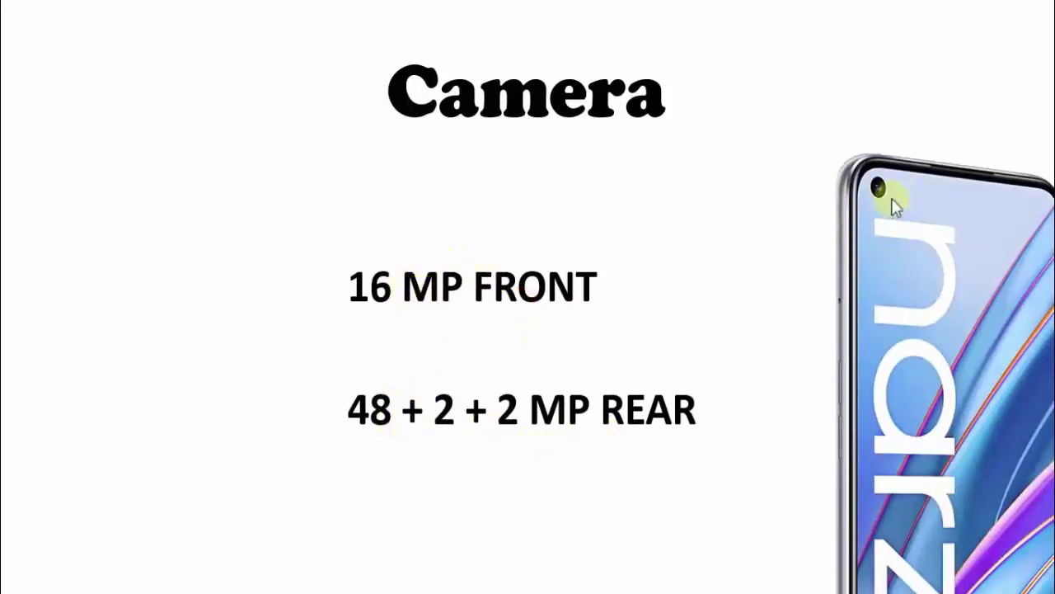
left_click(658, 389)
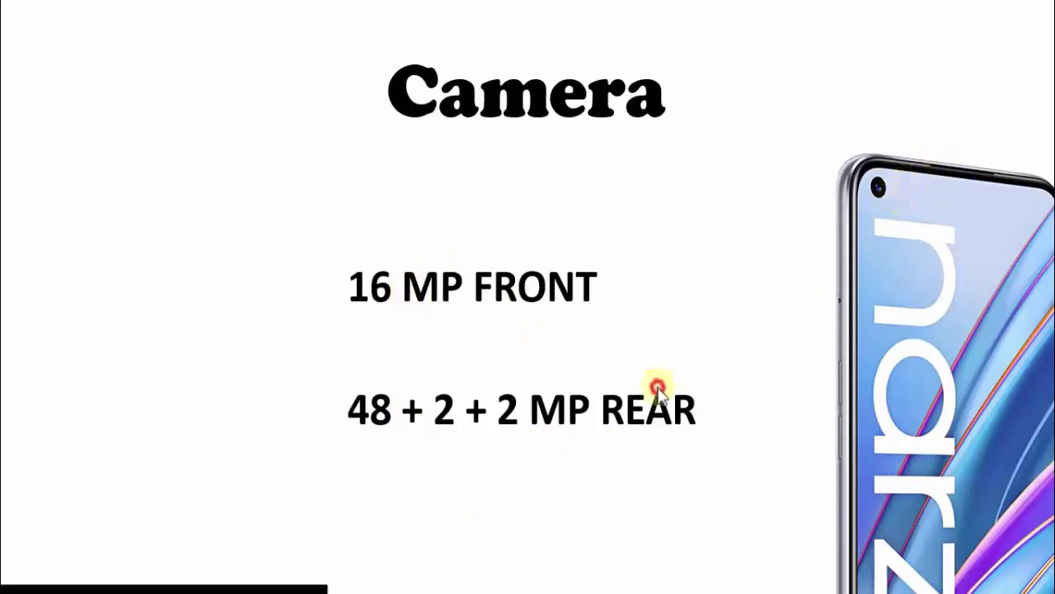
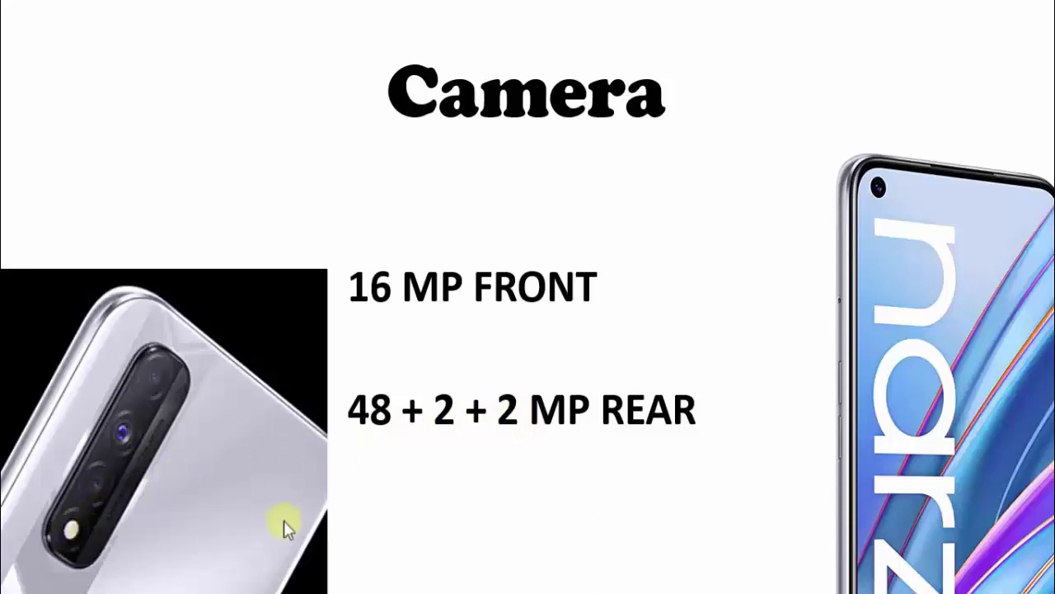
Step: Advance to the Description slide and reveal the display, screen size, fingerprint sensor, colour and Android 11 lines
left_click(562, 510)
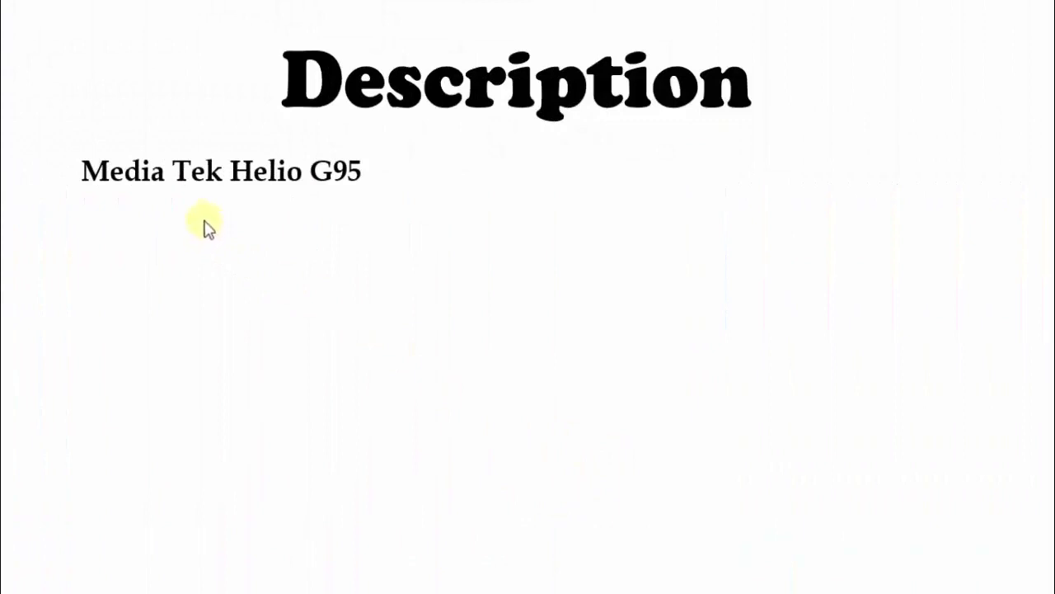
left_click(500, 261)
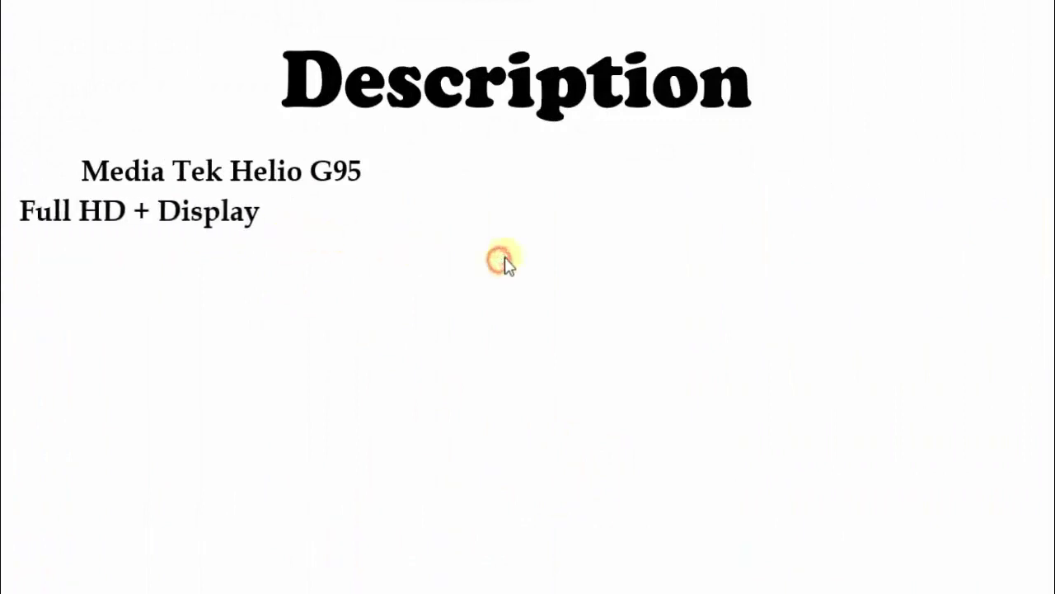
left_click(428, 298)
left_click(426, 294)
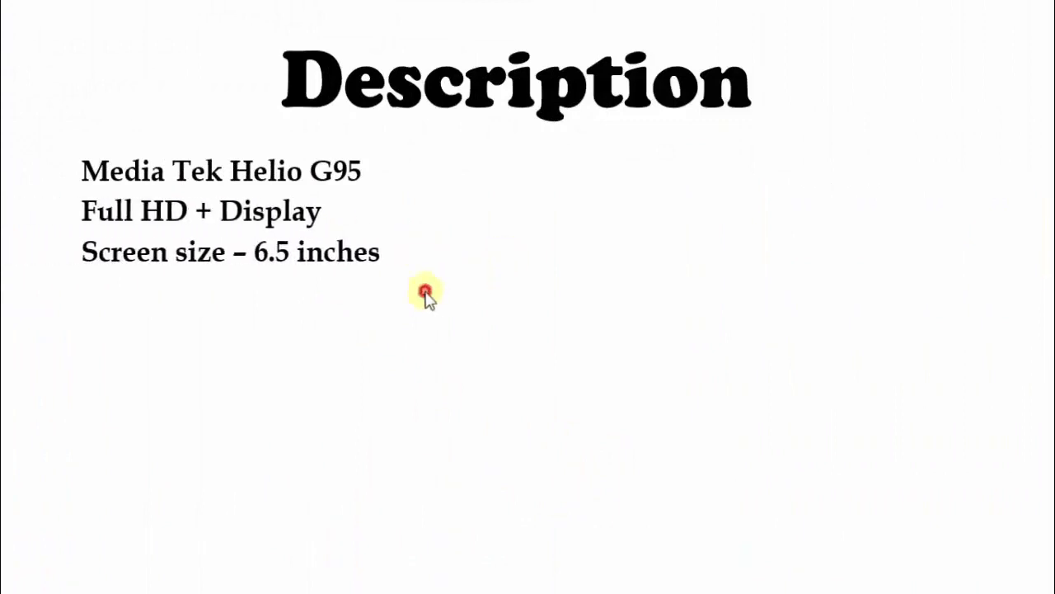
left_click(452, 306)
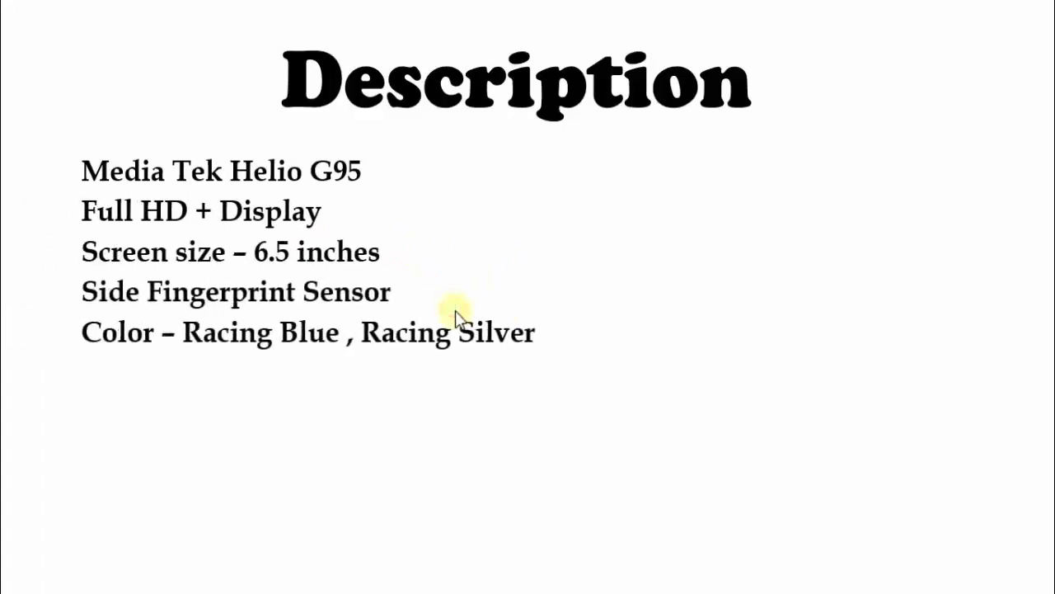
left_click(504, 386)
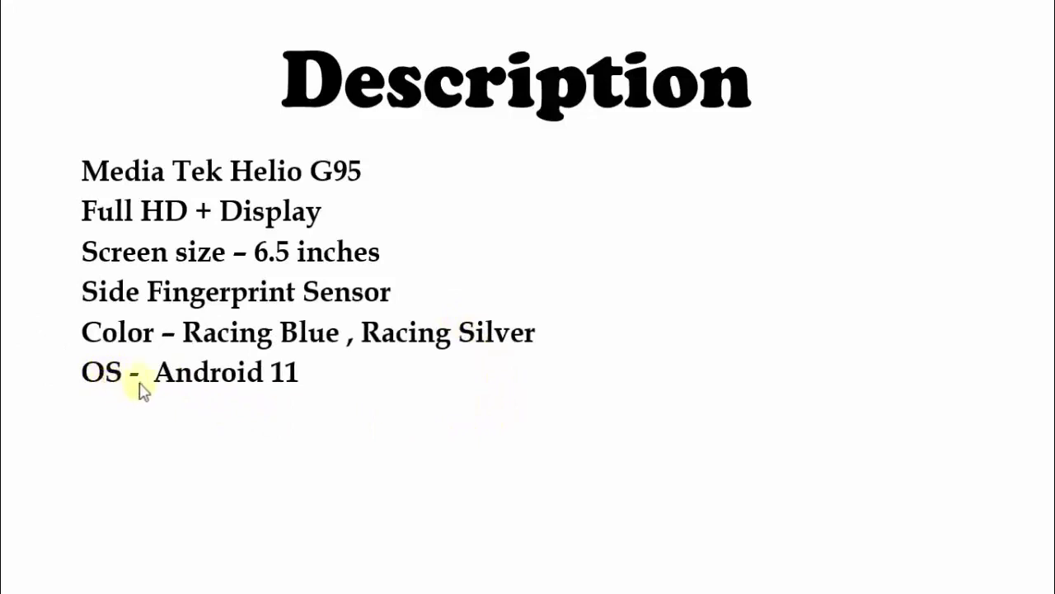
Step: Reveal the remaining lines: Weight – 192 G, battery, 30W charge and charging time, then end the show
left_click(359, 411)
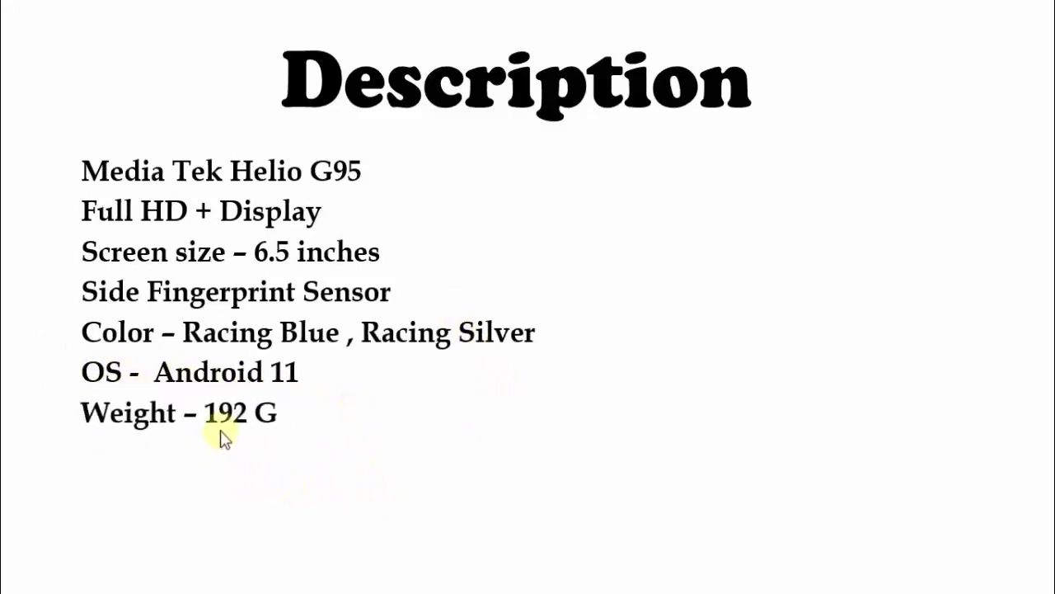
left_click(325, 439)
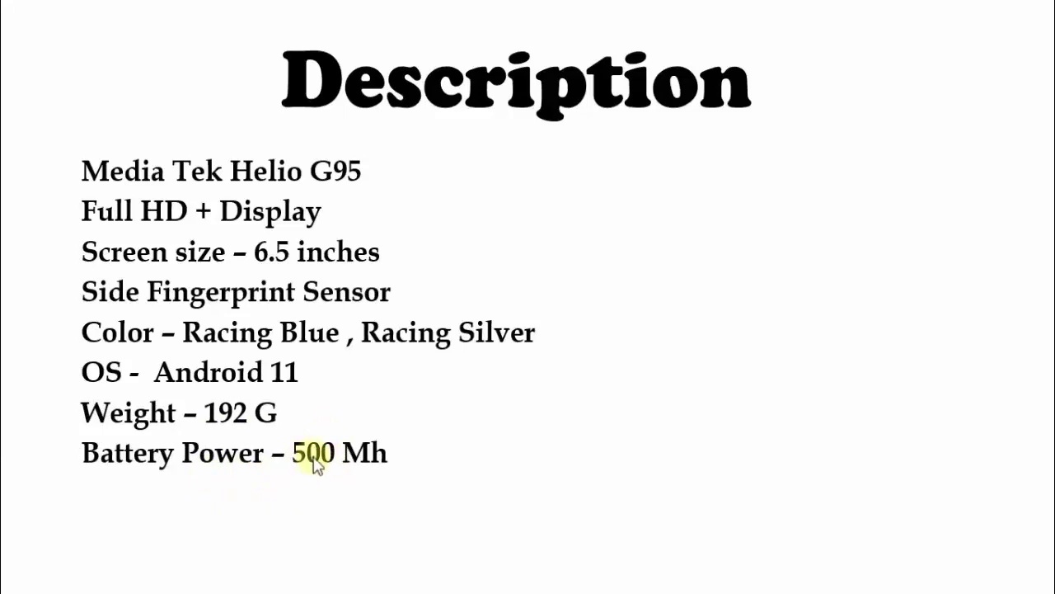
left_click(469, 471)
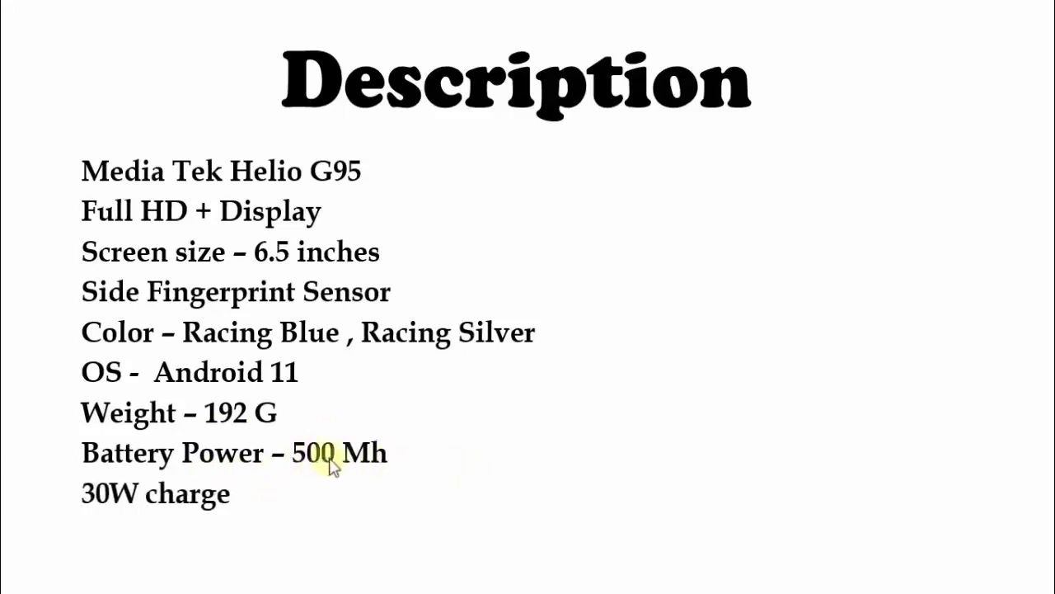
key("Left")
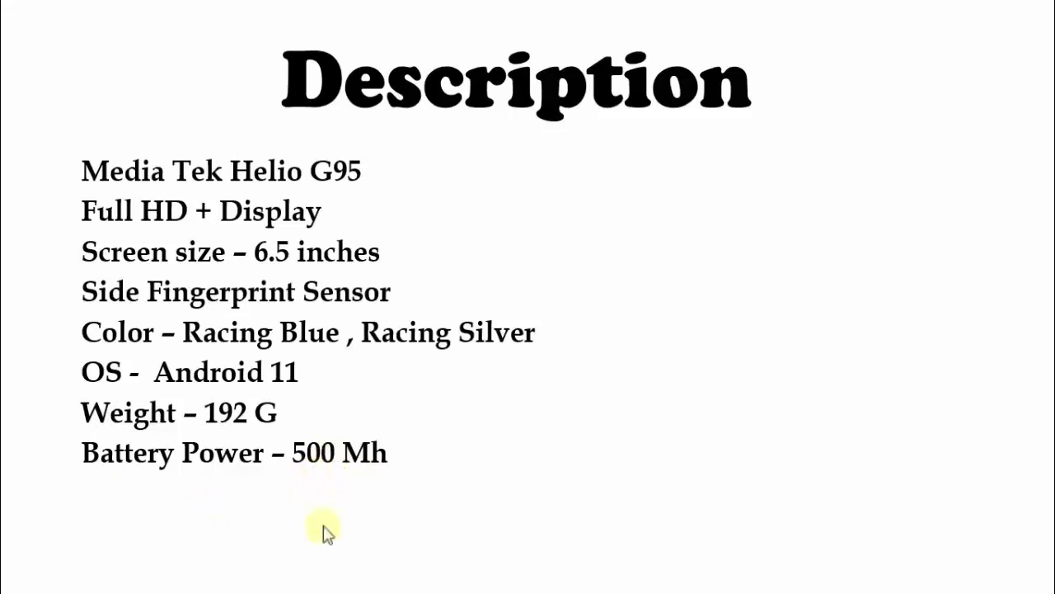
left_click(358, 501)
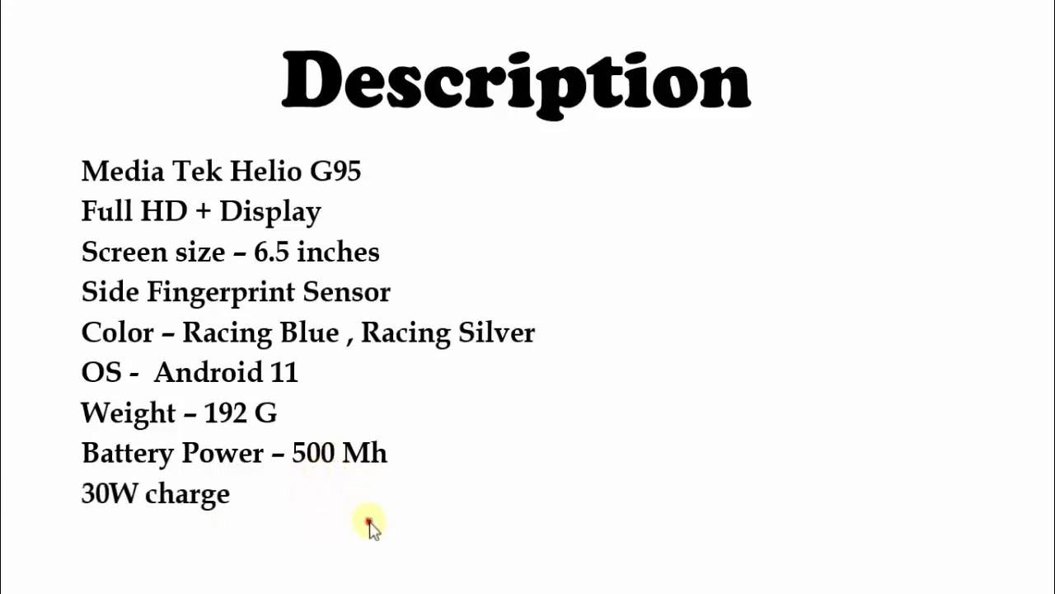
left_click(370, 525)
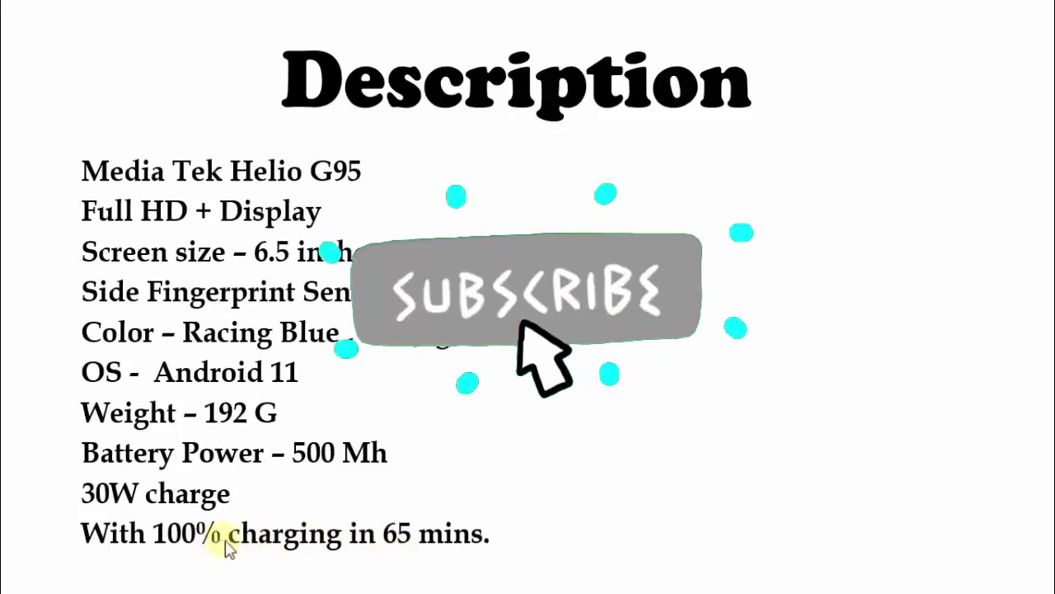
left_click(585, 441)
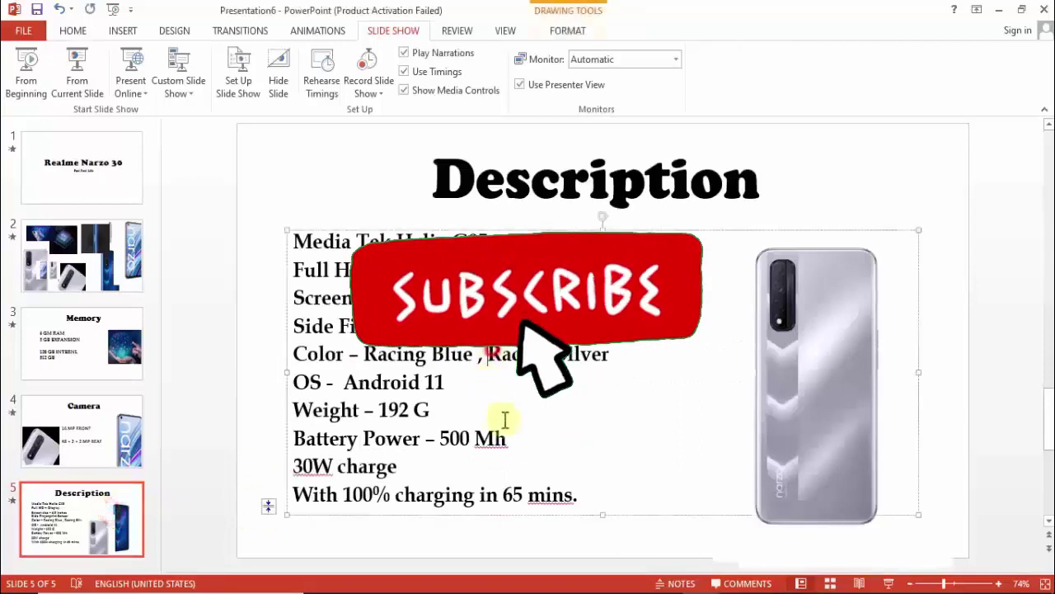
Step: Set the animation of the whole Description spec list text to None
left_click_drag(577, 495, 294, 239)
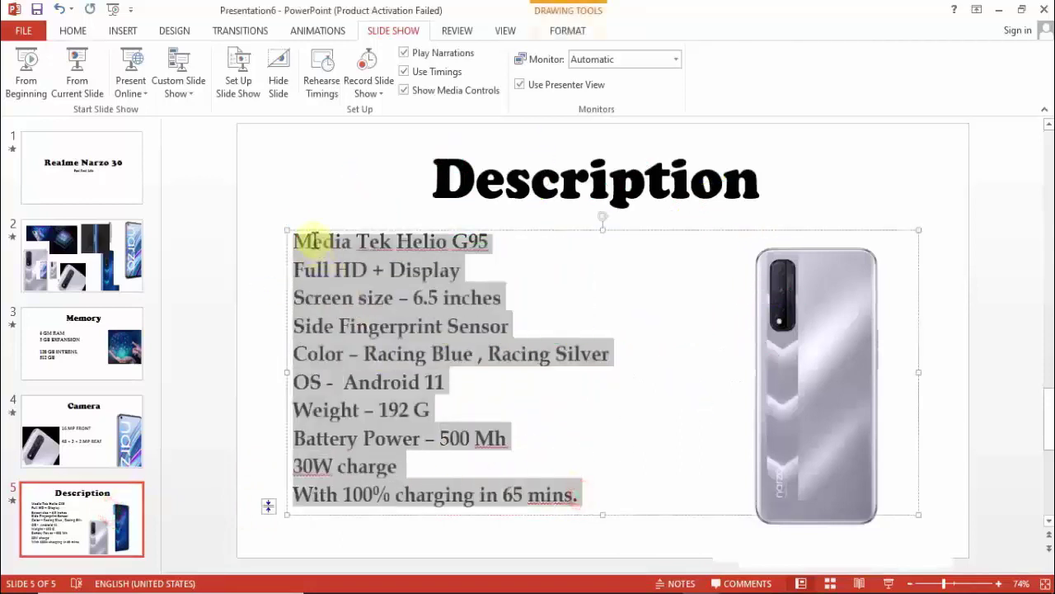
left_click(320, 30)
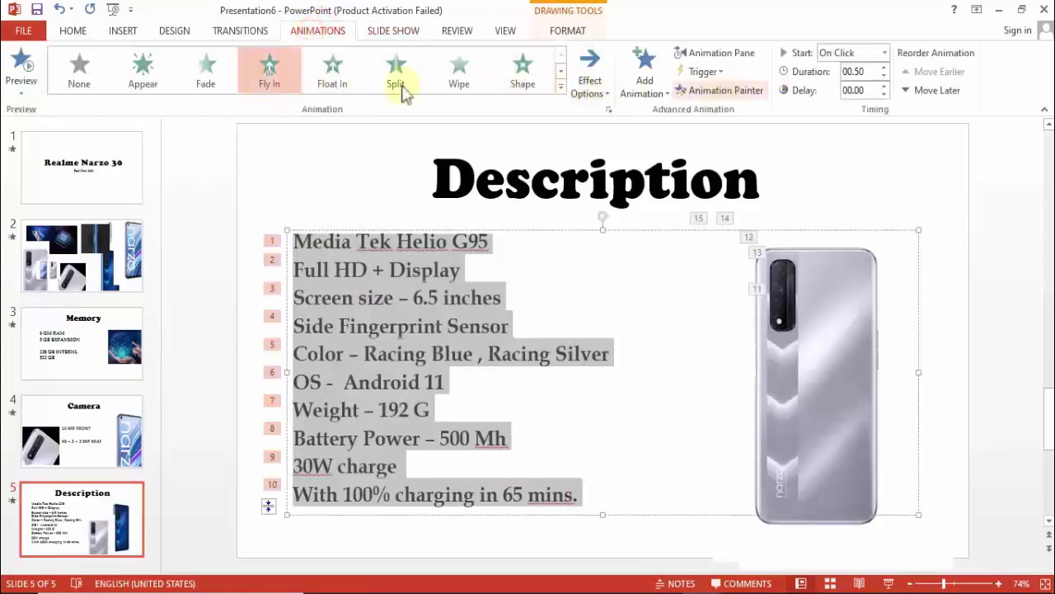
left_click(95, 86)
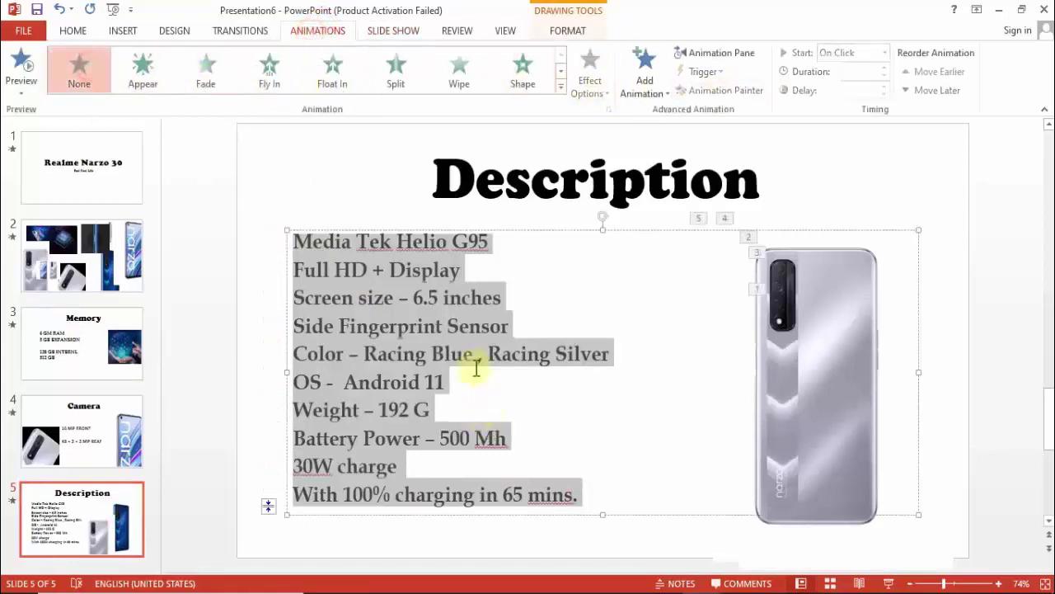
Step: Play the slideshow from the beginning through the images, Memory and Camera slides to Description
left_click(111, 12)
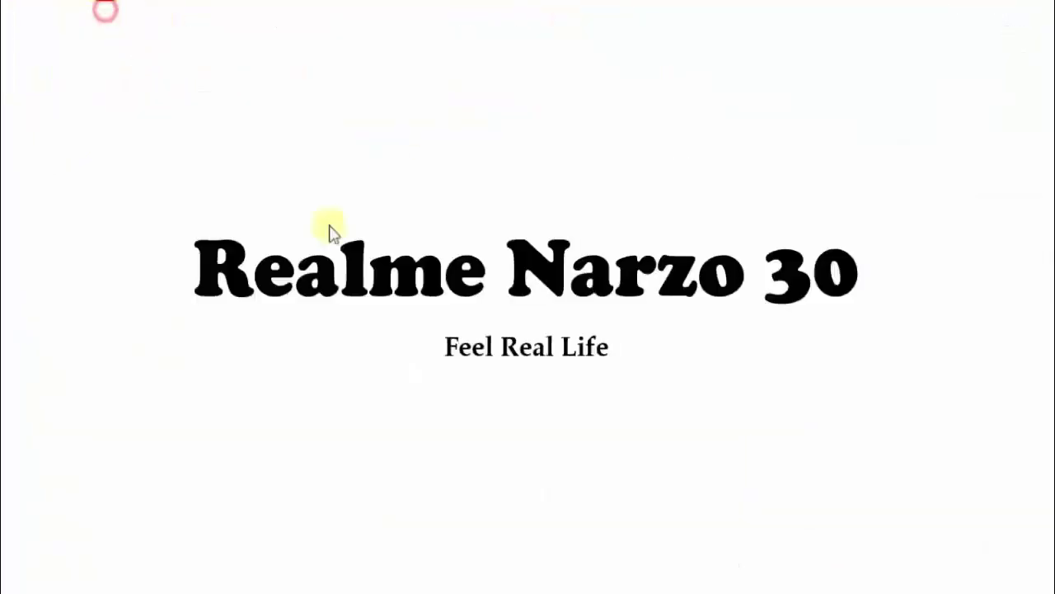
left_click(684, 294)
left_click(683, 294)
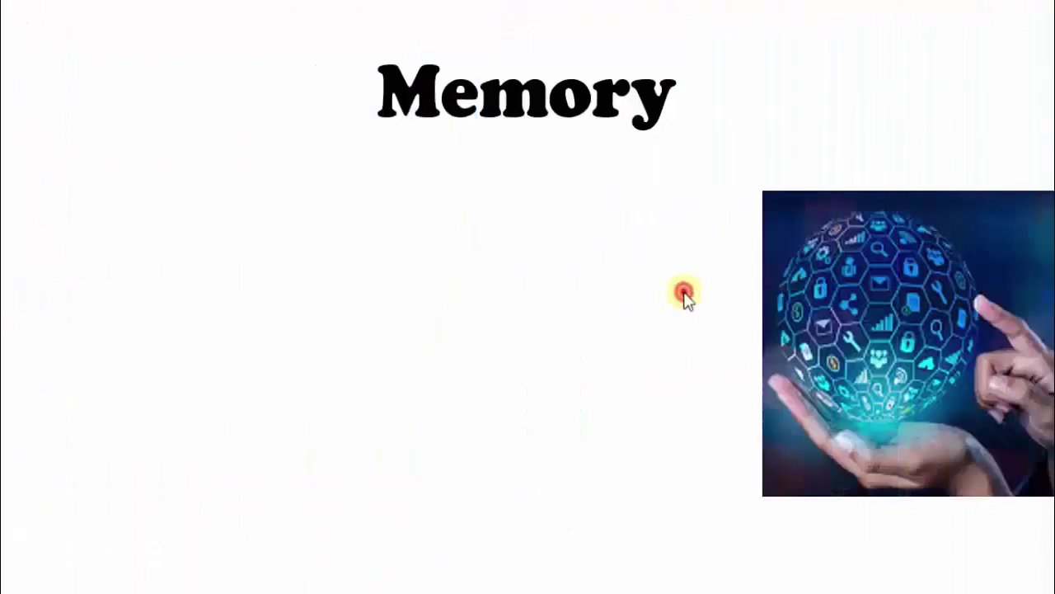
left_click(684, 294)
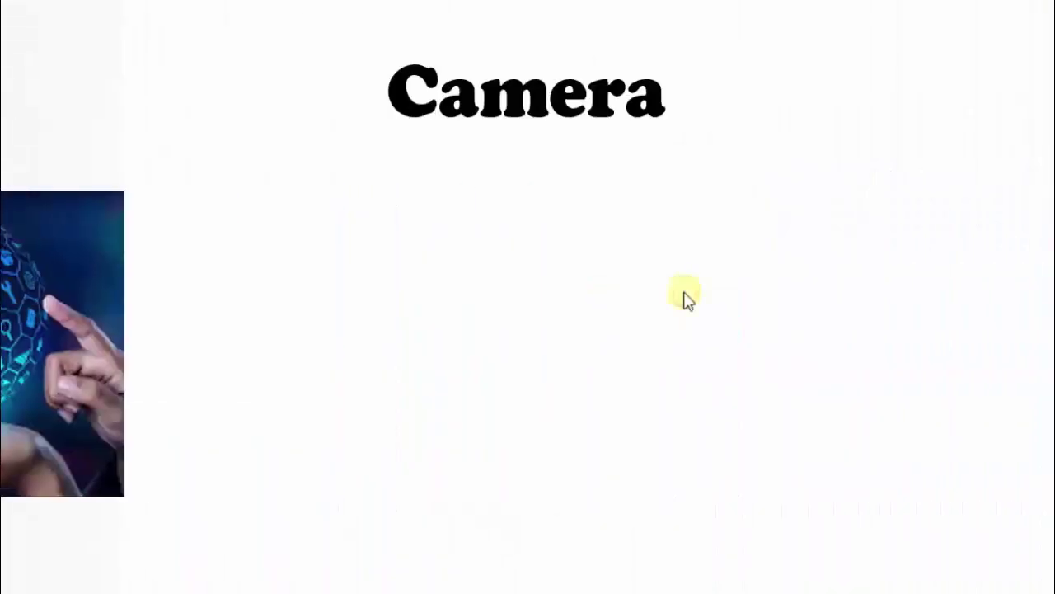
left_click(684, 294)
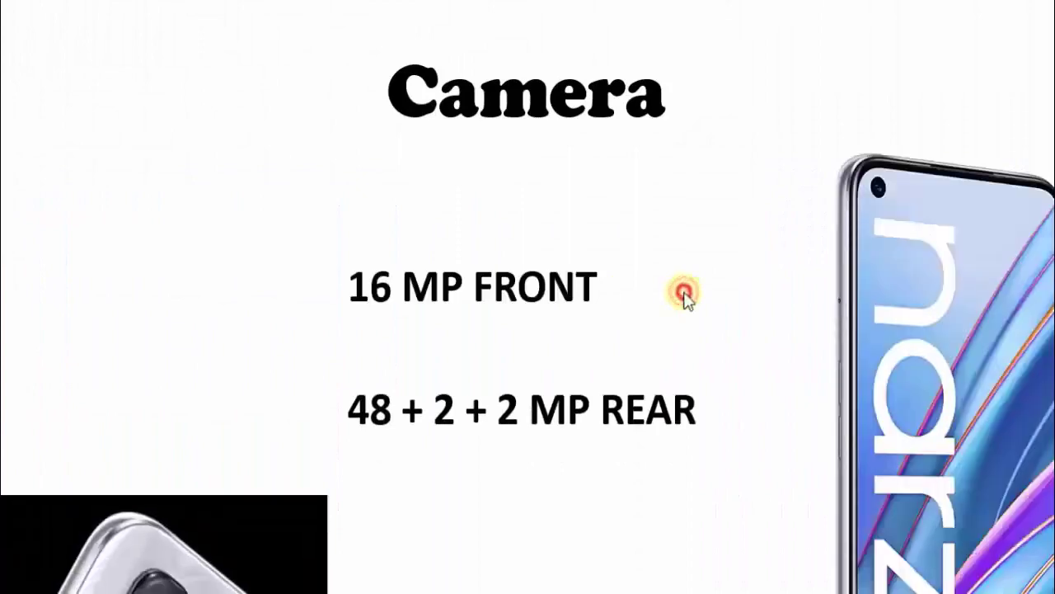
left_click(683, 295)
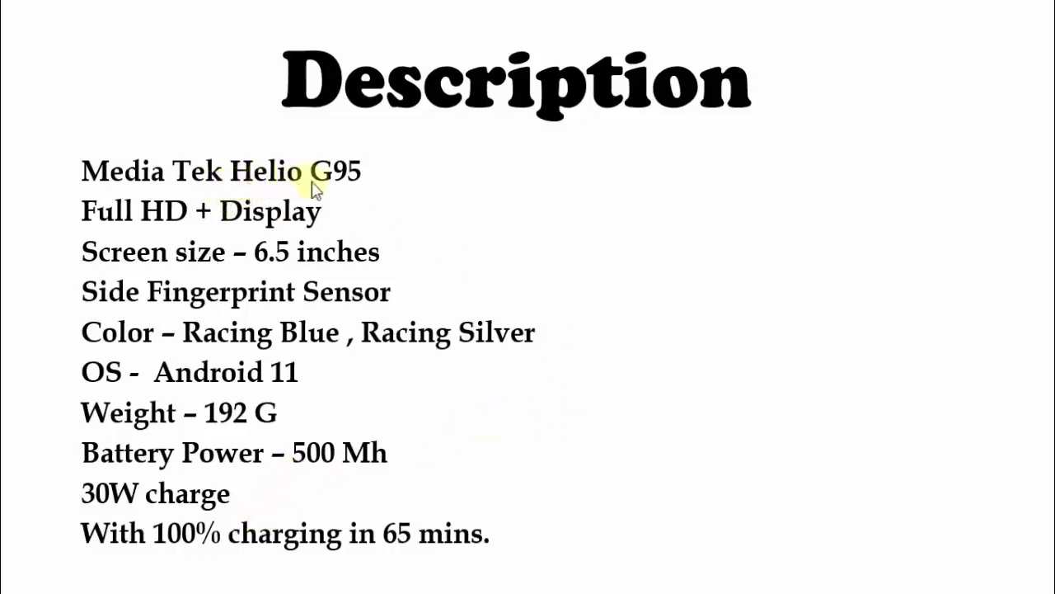
Step: Bring in the MediaTek Helio chip, Narzo phone, fingerprint sensor and blue Narzo images in turn
left_click(496, 378)
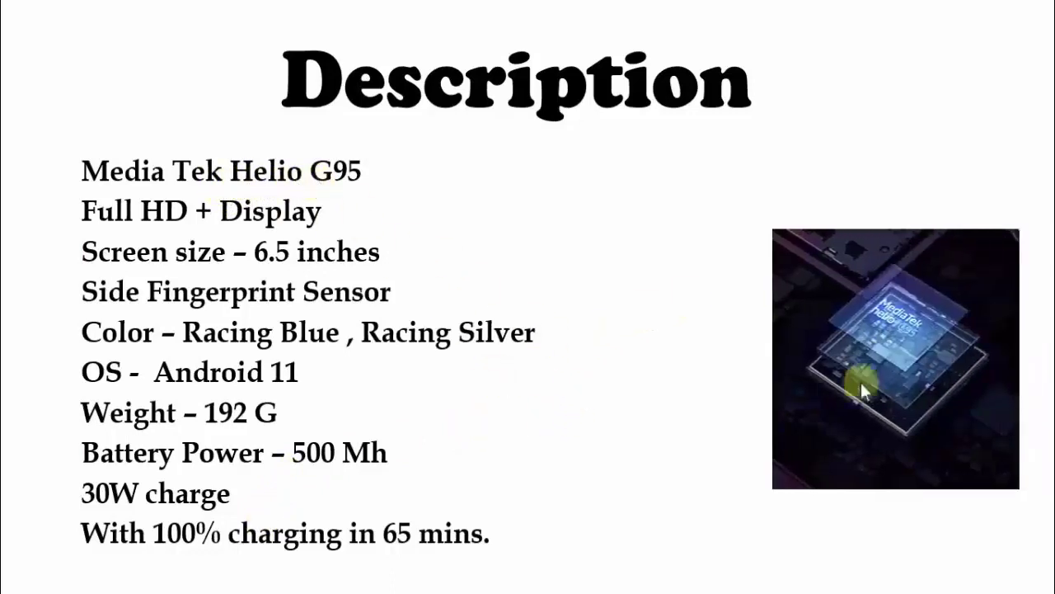
left_click(427, 407)
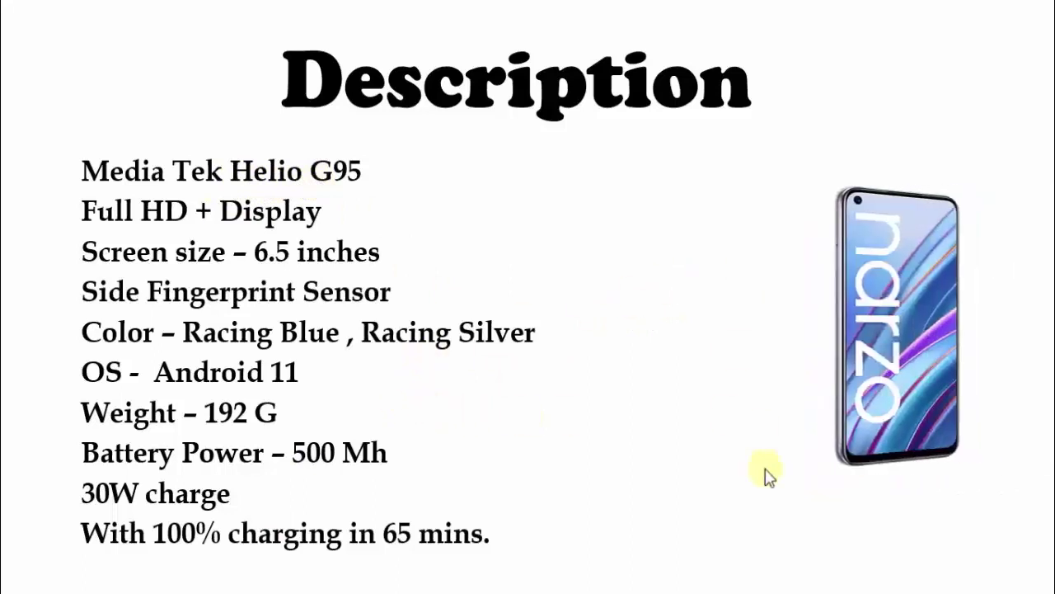
left_click(530, 423)
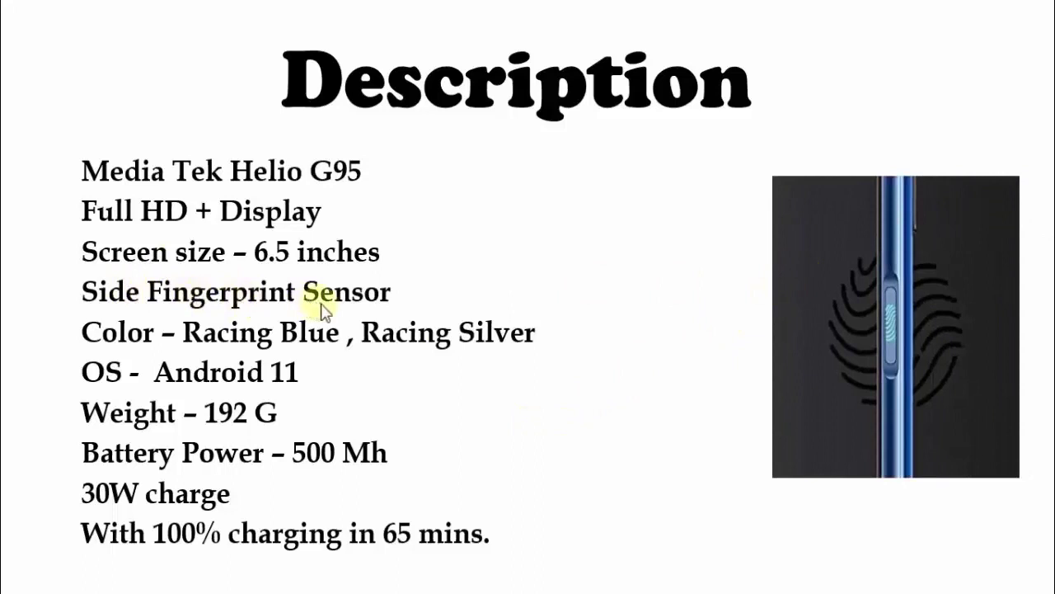
left_click(585, 475)
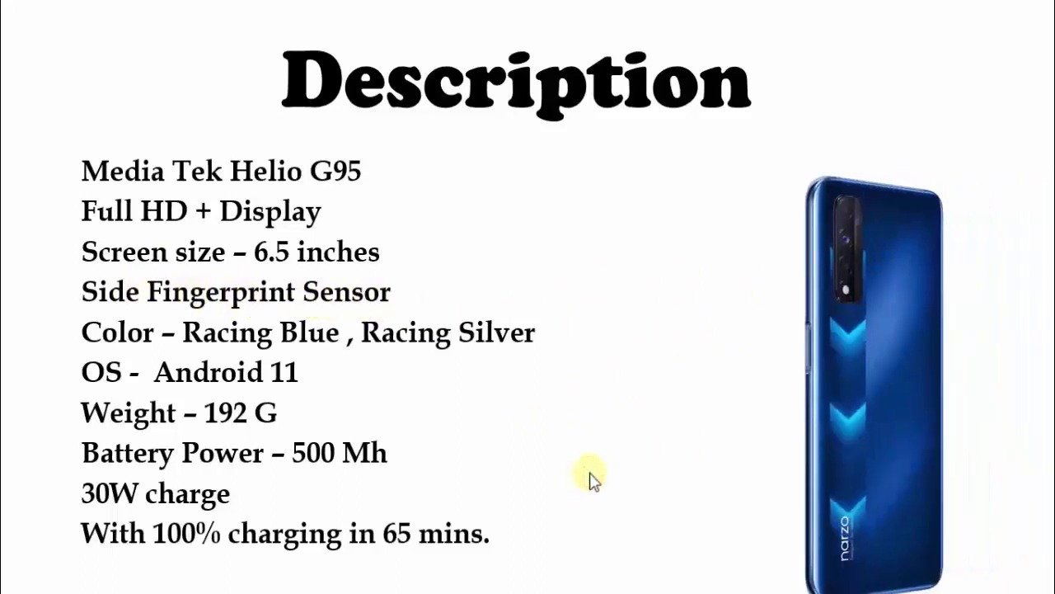